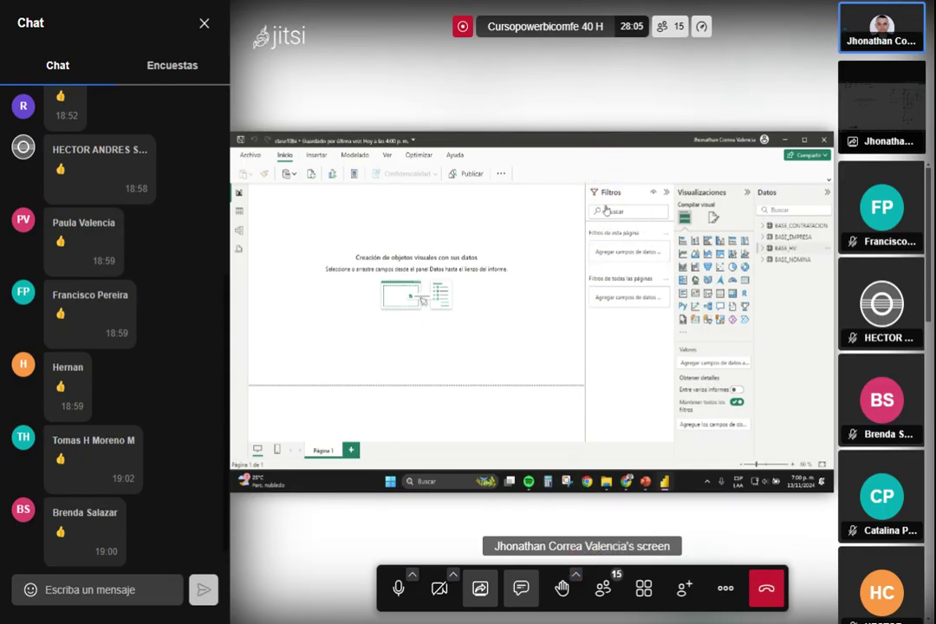
Reopen the meeting chat and check the latest messages from the participants.
click(203, 25)
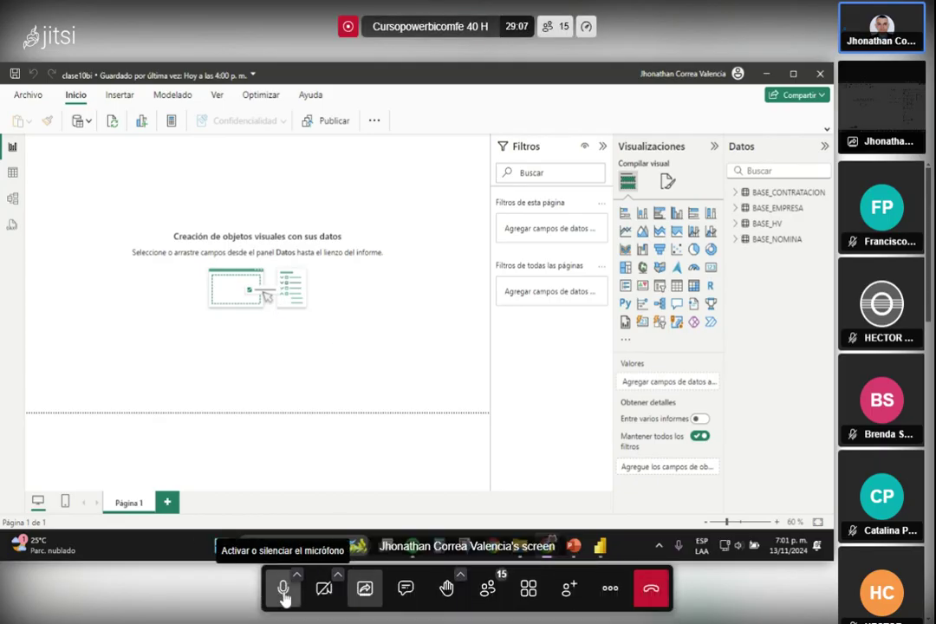
click(405, 589)
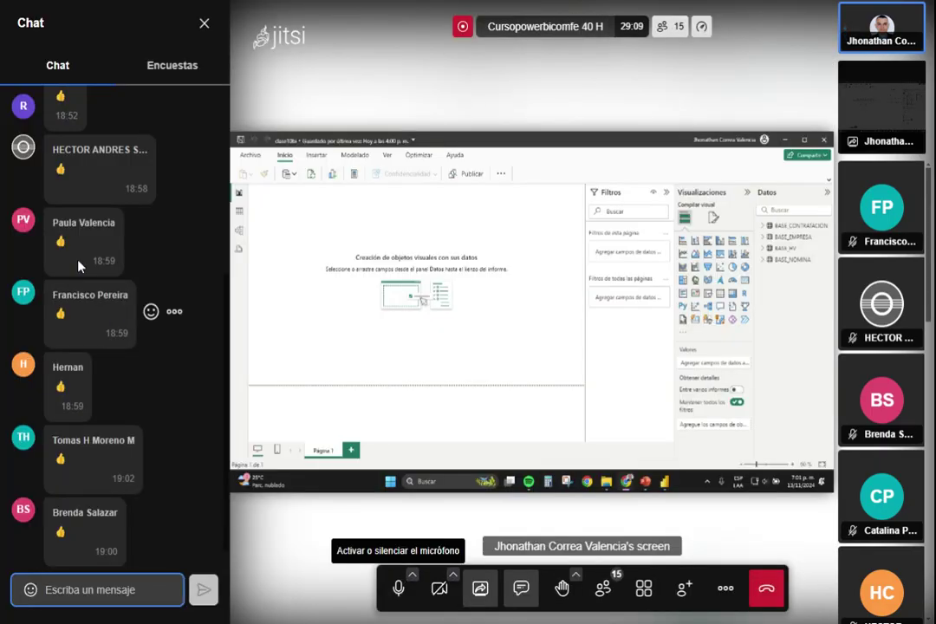
scroll(130, 404, up, 1)
scroll(132, 404, down, 1)
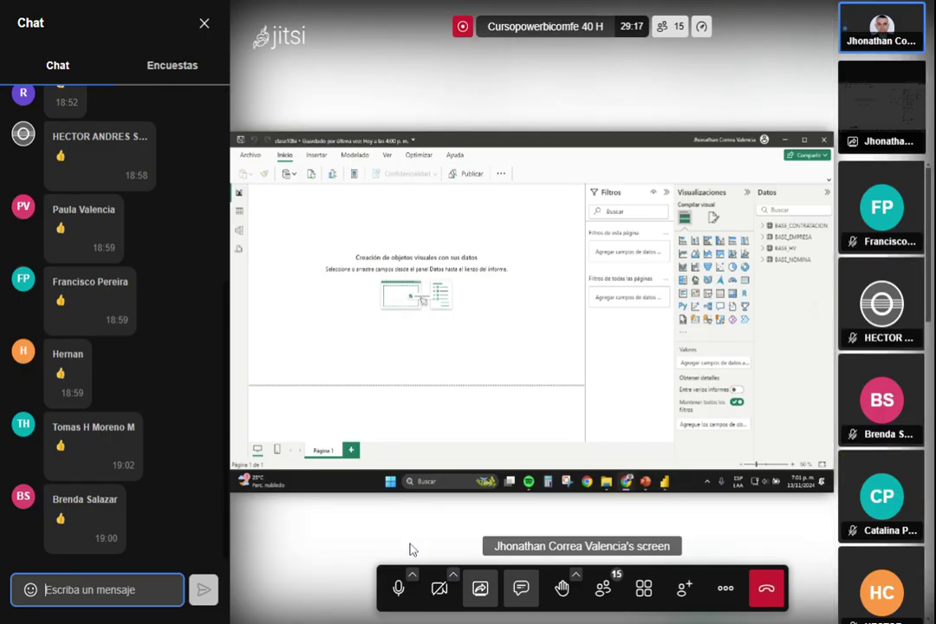
Mute the microphone and close the meeting chat to look through the participant list.
click(398, 591)
click(204, 23)
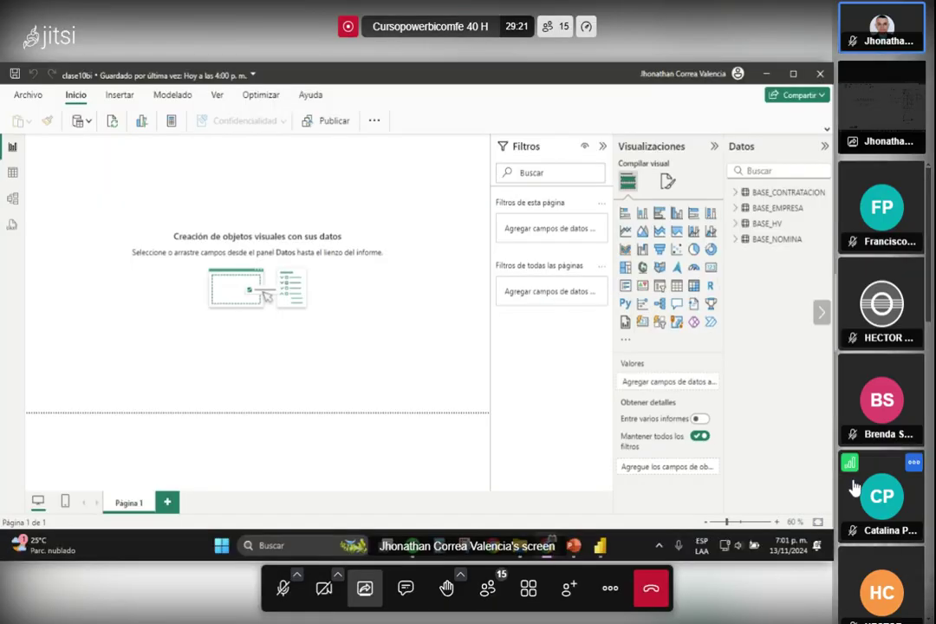
scroll(905, 439, down, 10)
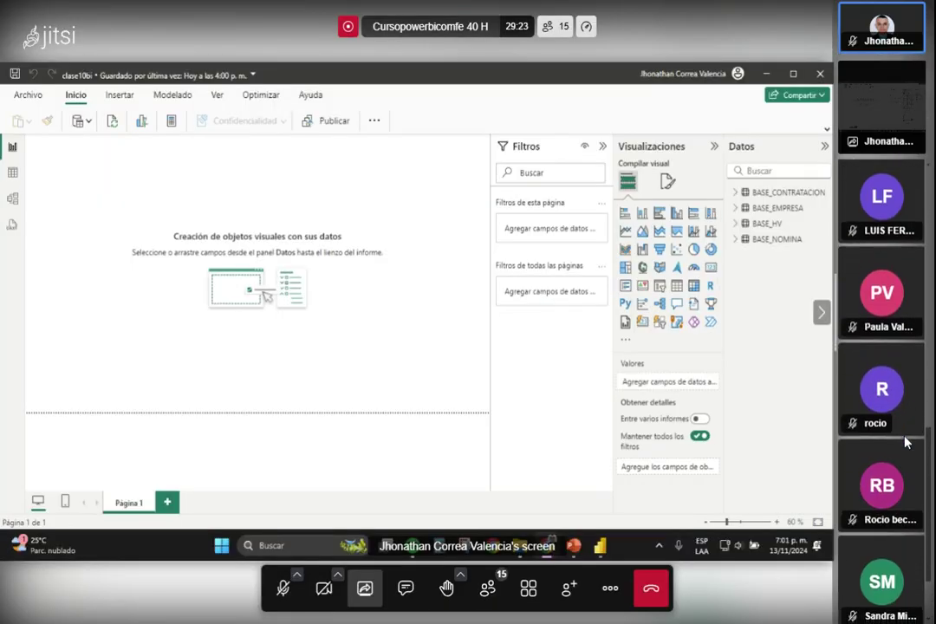
scroll(905, 442, up, 10)
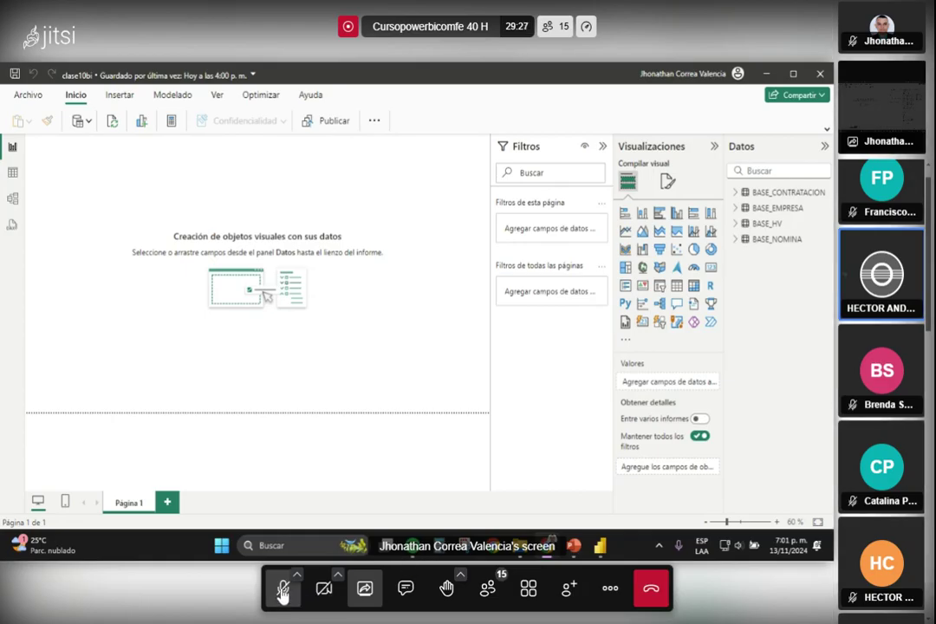
Show the meeting chat again and read back through the earlier questions and thumbs-up replies.
click(401, 592)
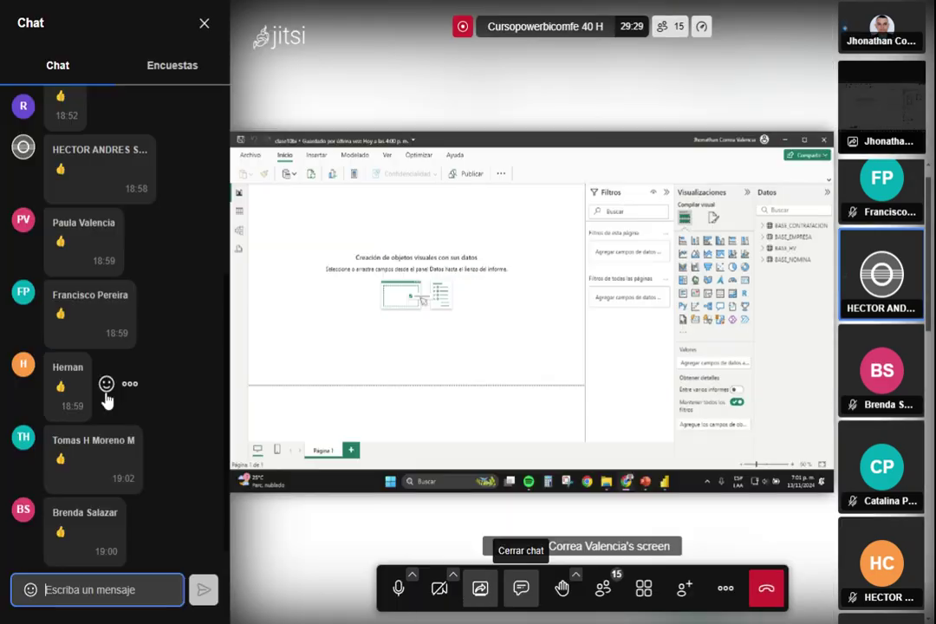
scroll(105, 399, up, 5)
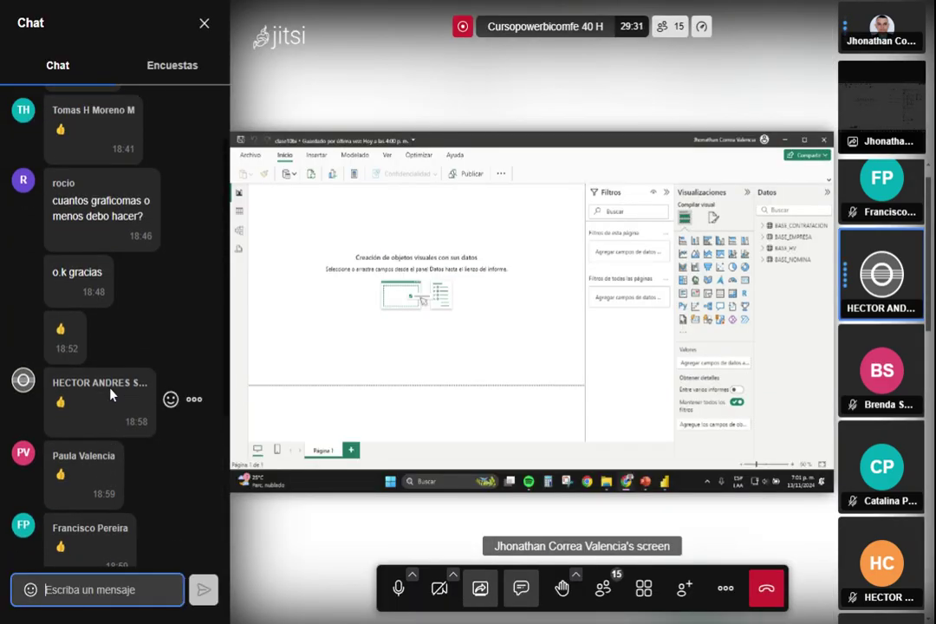
scroll(111, 395, down, 3)
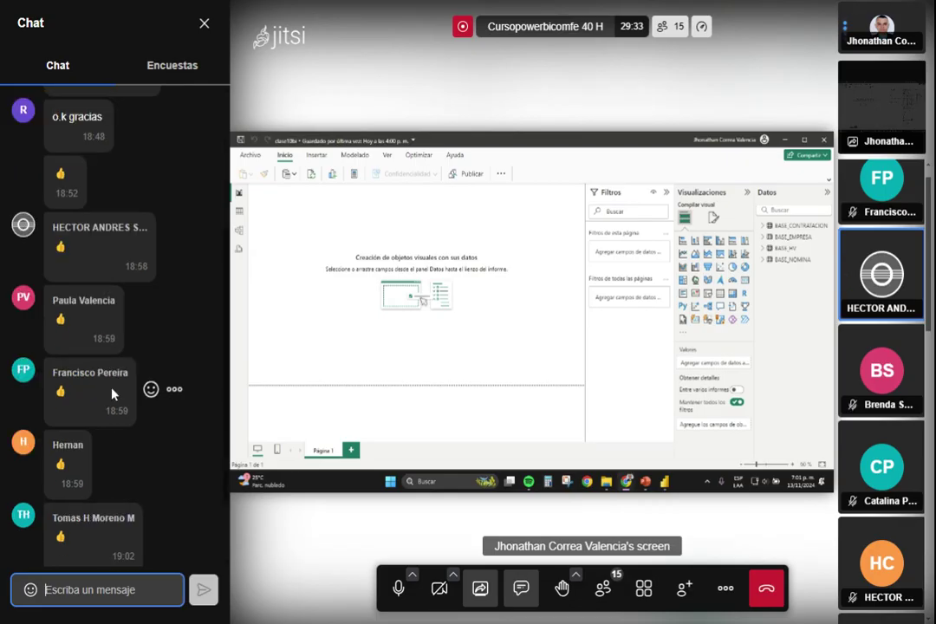
scroll(111, 395, down, 2)
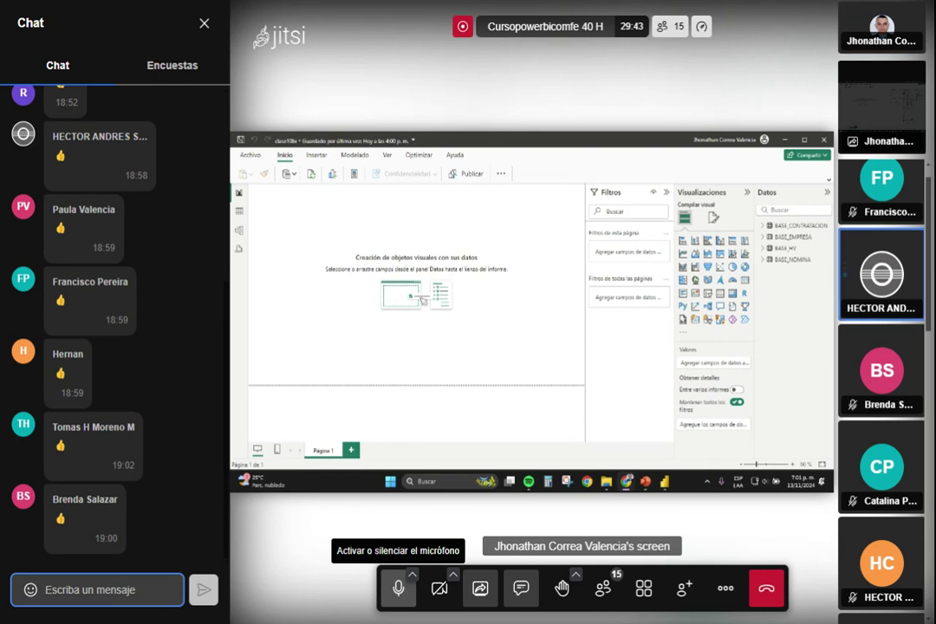
Mute and unmute the microphone, and look through the participant thumbnails to the end and back.
click(397, 589)
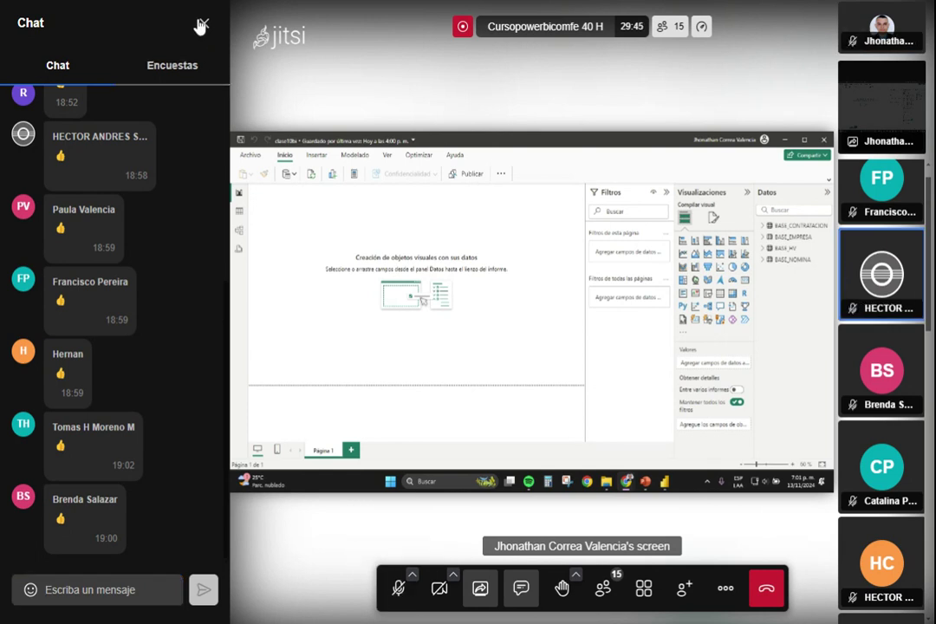
click(399, 590)
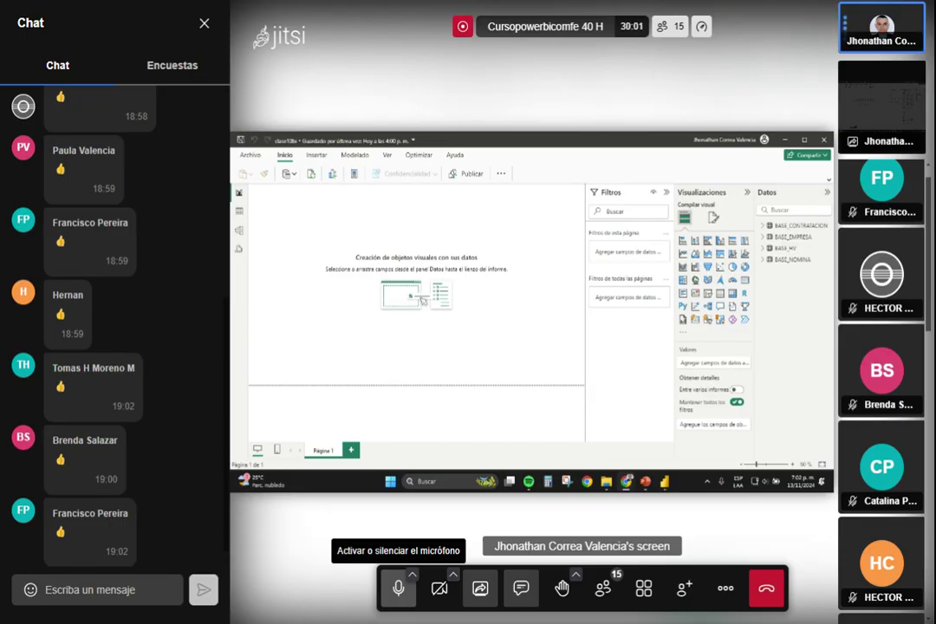
scroll(862, 397, down, 5)
scroll(864, 397, down, 5)
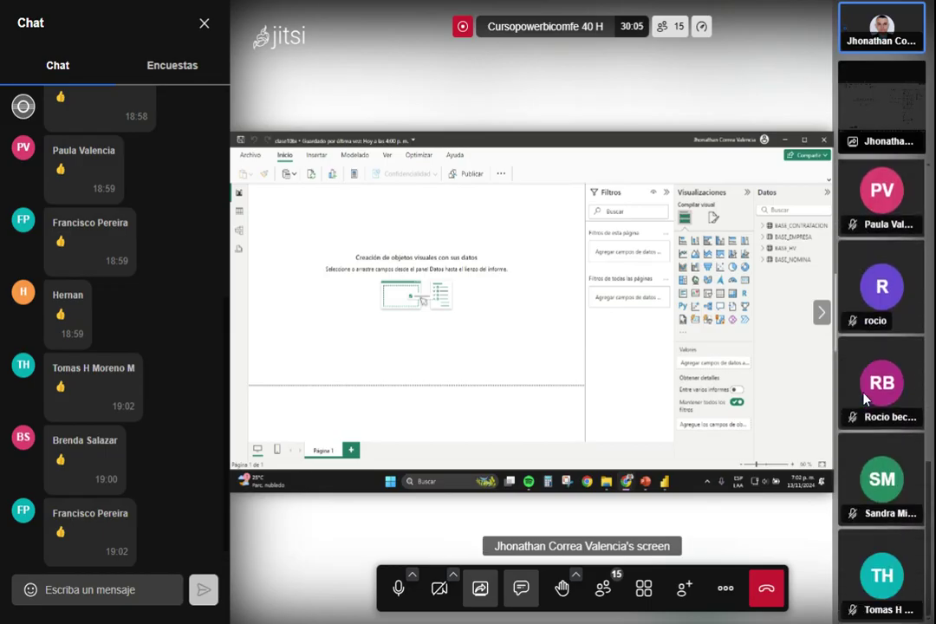
scroll(862, 399, up, 5)
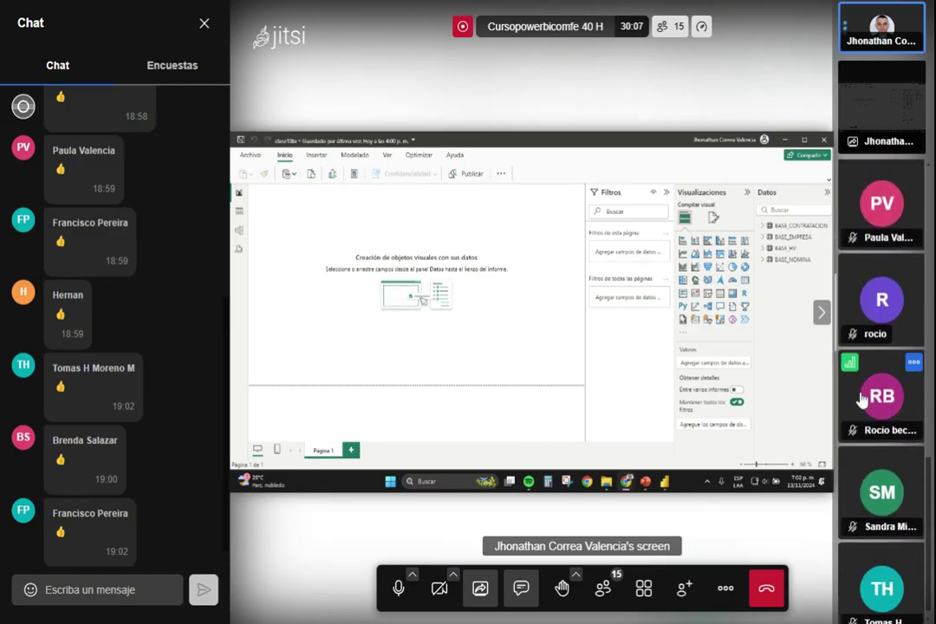
mouse_move(862, 399)
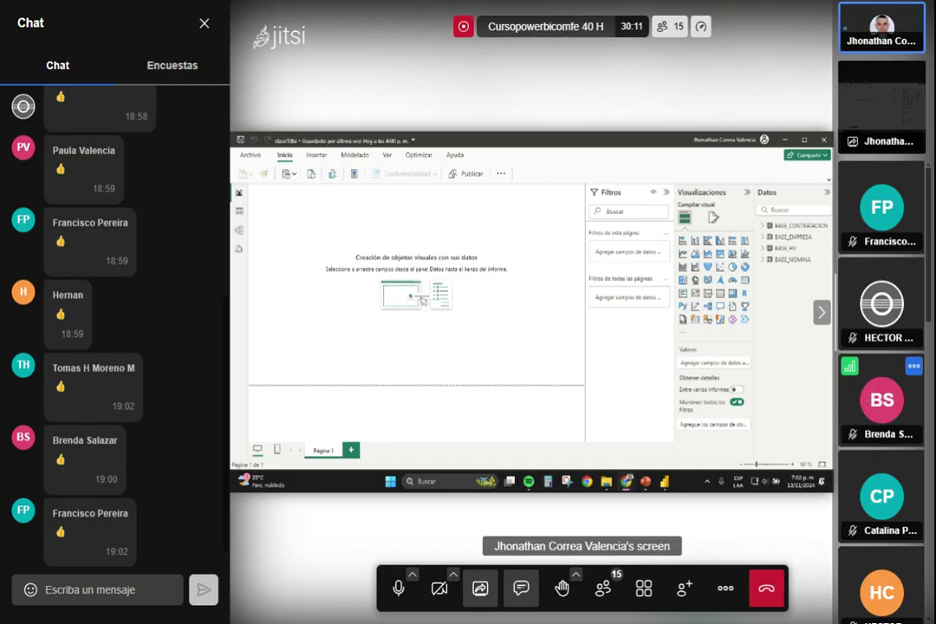
Toggle the microphone, leave it muted and close the meeting chat.
click(396, 592)
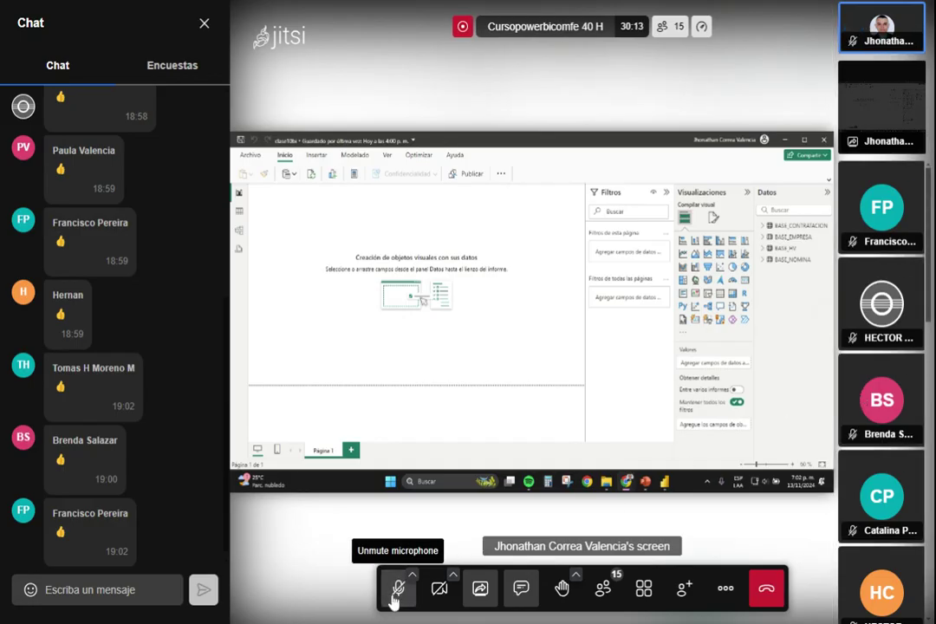
click(400, 596)
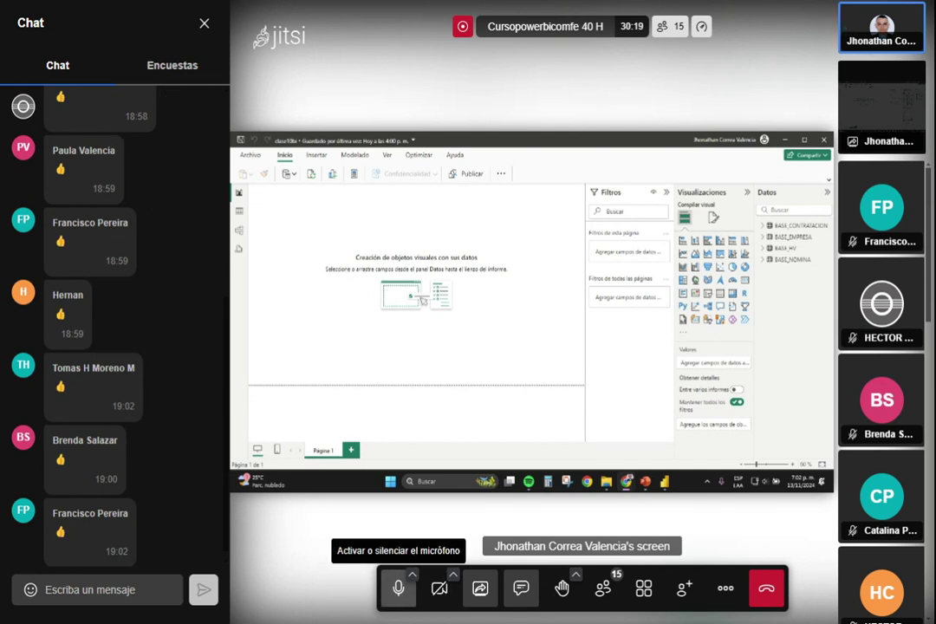
click(400, 596)
click(205, 23)
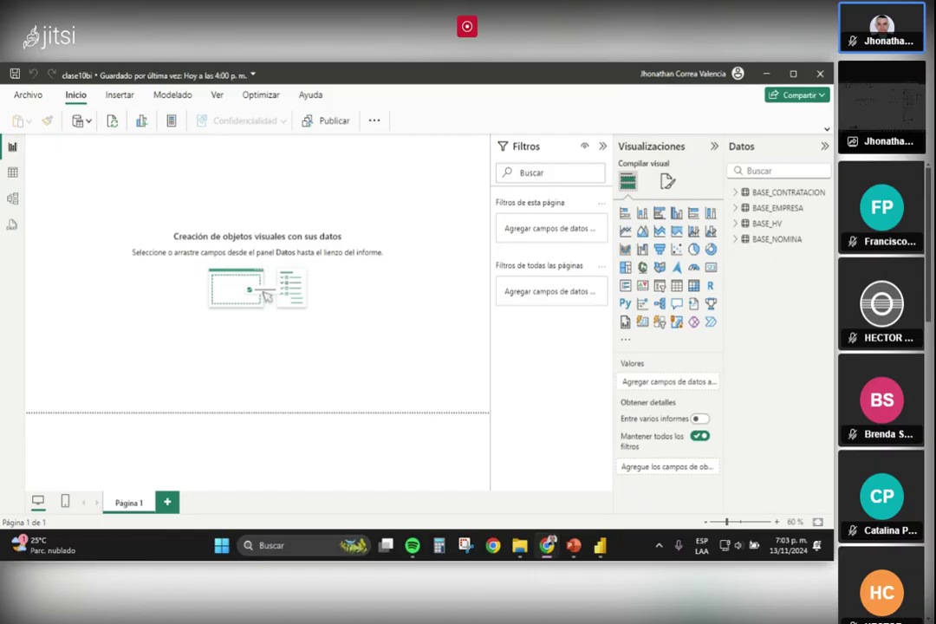
Bring up the meeting chat to review the participants' new thumbs-up replies, and close it again.
mouse_move(587, 307)
mouse_move(417, 612)
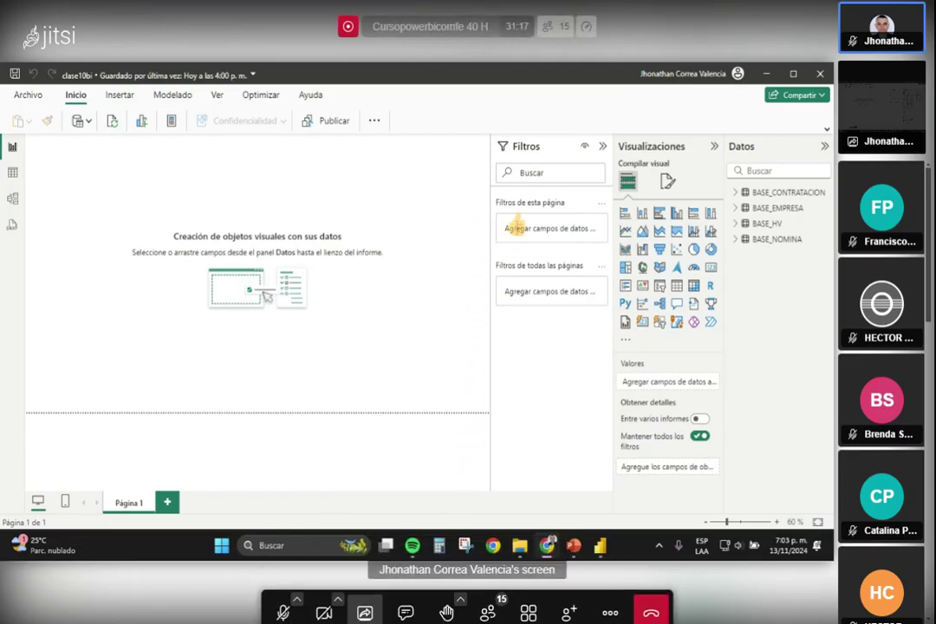
click(406, 589)
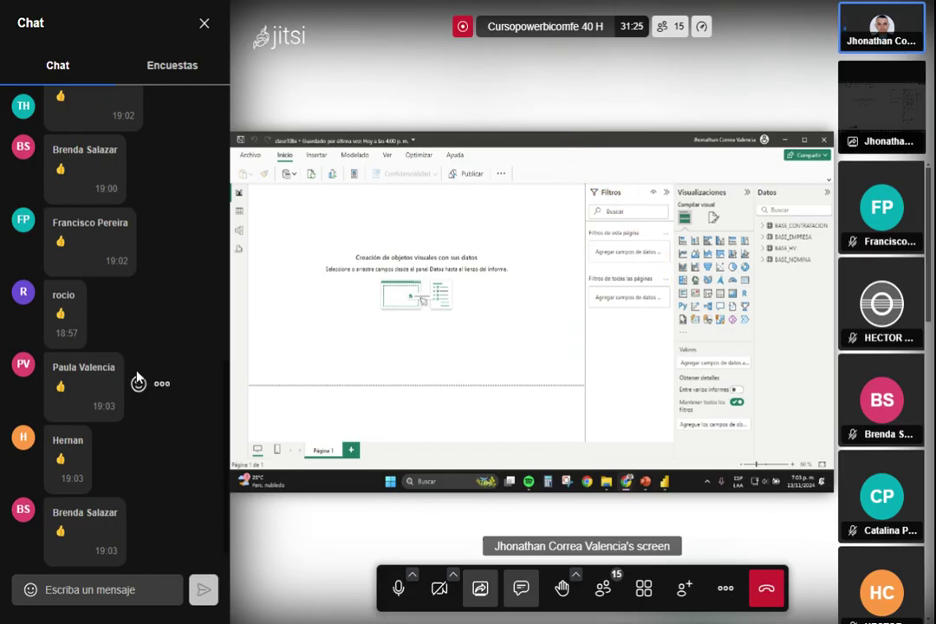
scroll(136, 377, up, 10)
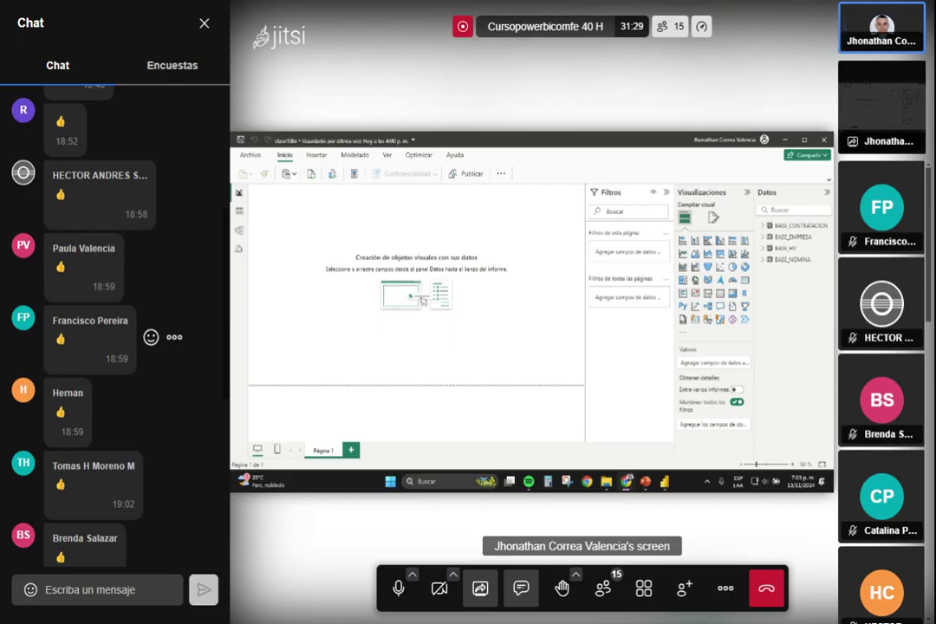
scroll(137, 373, down, 8)
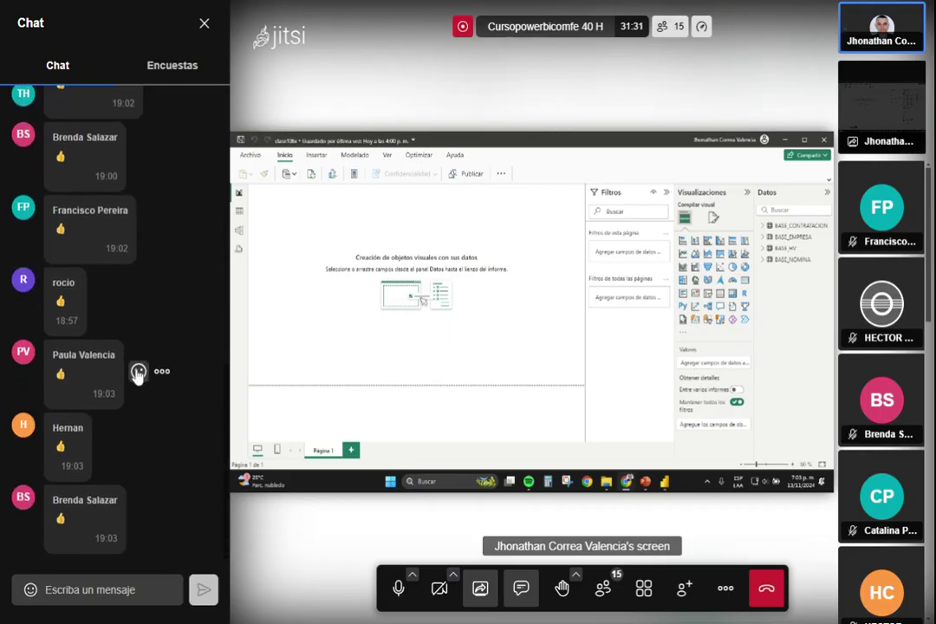
click(204, 24)
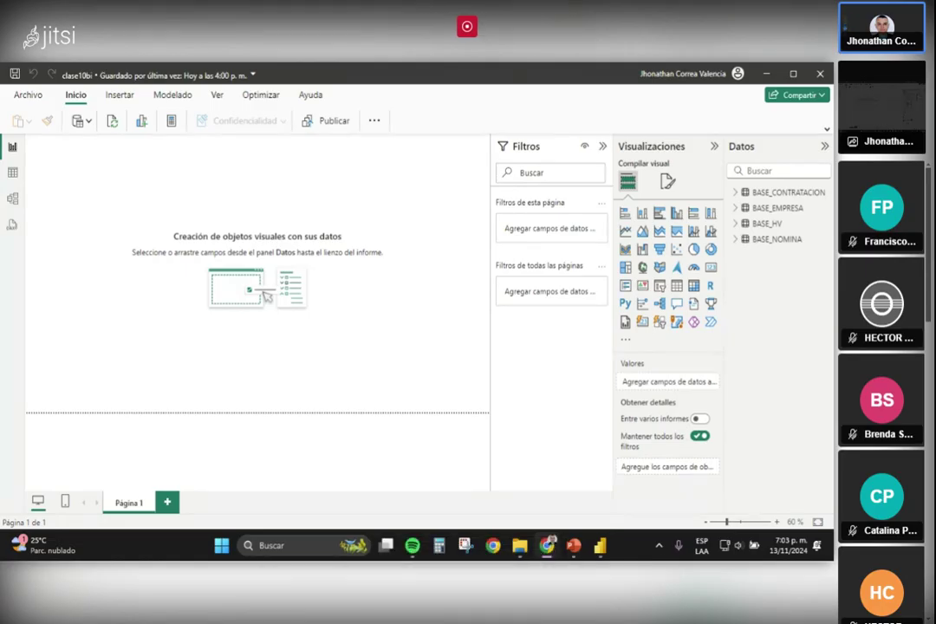
Switch the Power BI report to the table view and examine the columns of the BASE_HV table.
click(14, 176)
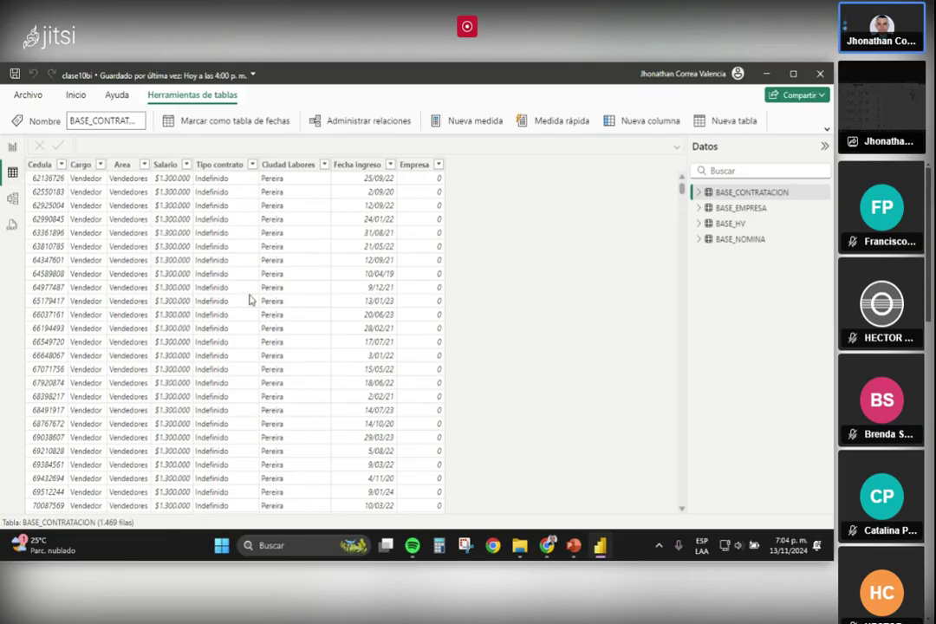
click(731, 224)
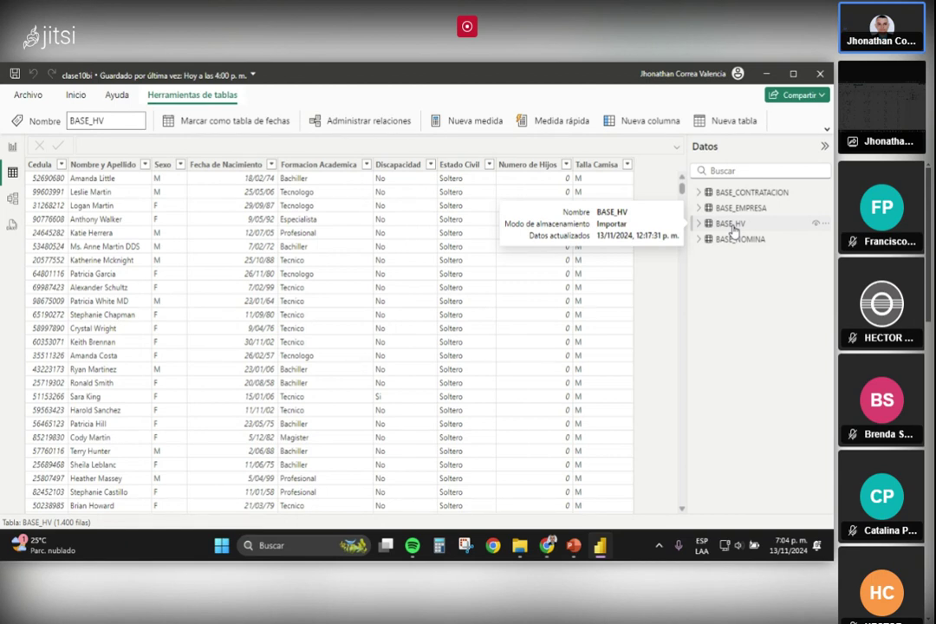
click(730, 225)
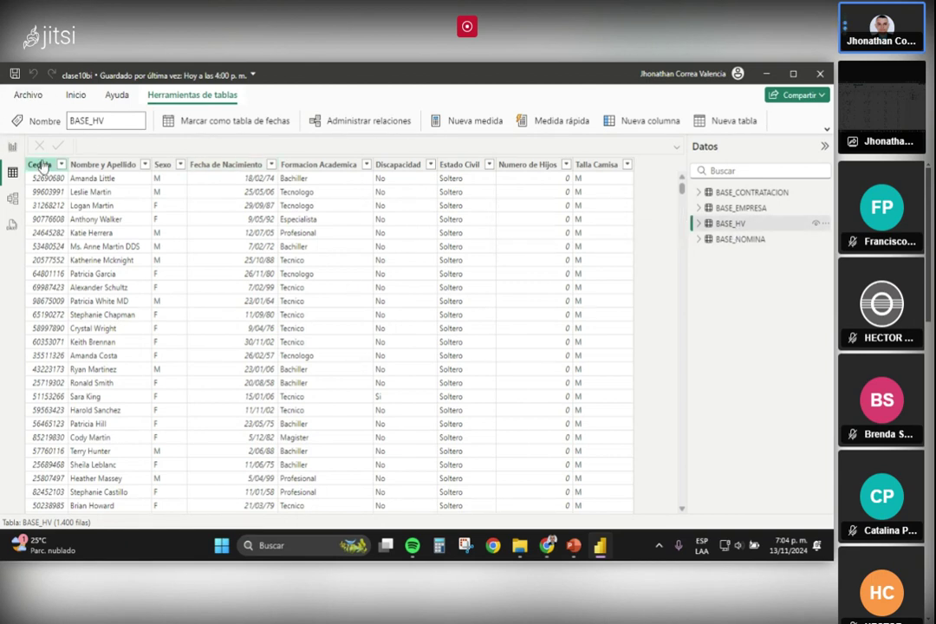
click(97, 165)
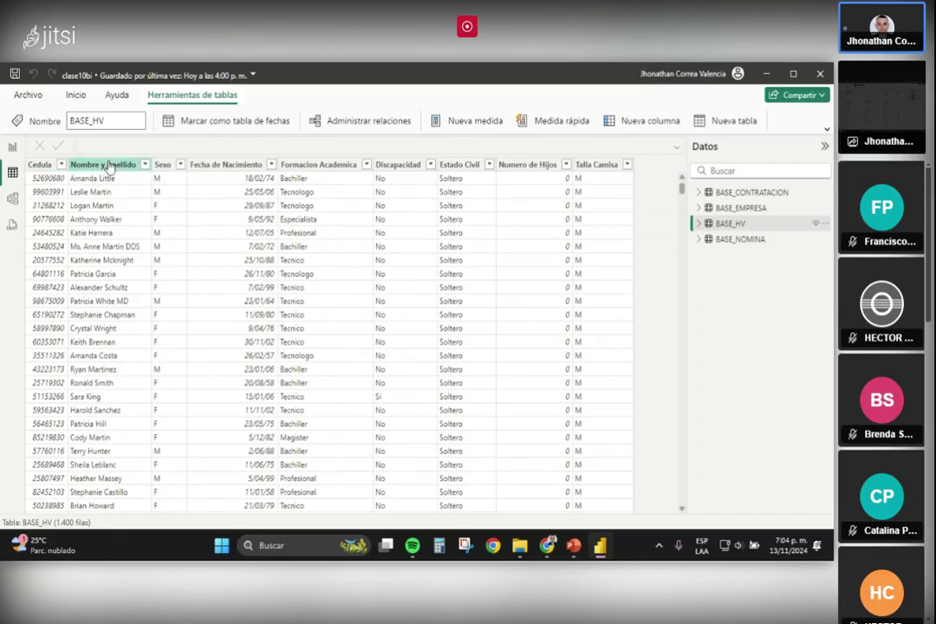
click(170, 165)
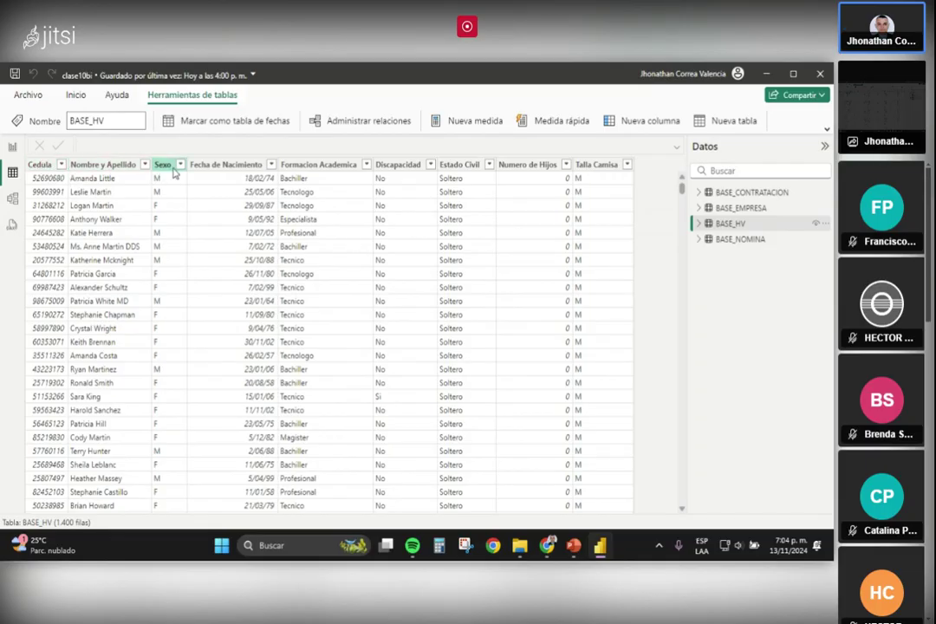
click(224, 166)
click(299, 166)
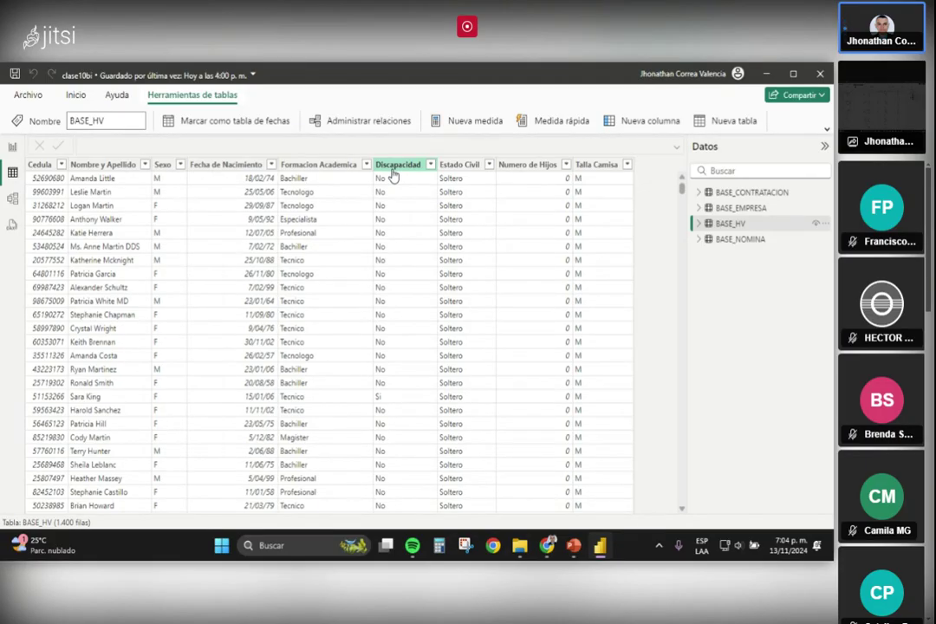
Inspect the distinct filter values of the Estado Civil, Formacion Academica, Numero de Hijos and Talla Camisa columns in BASE_HV.
click(490, 164)
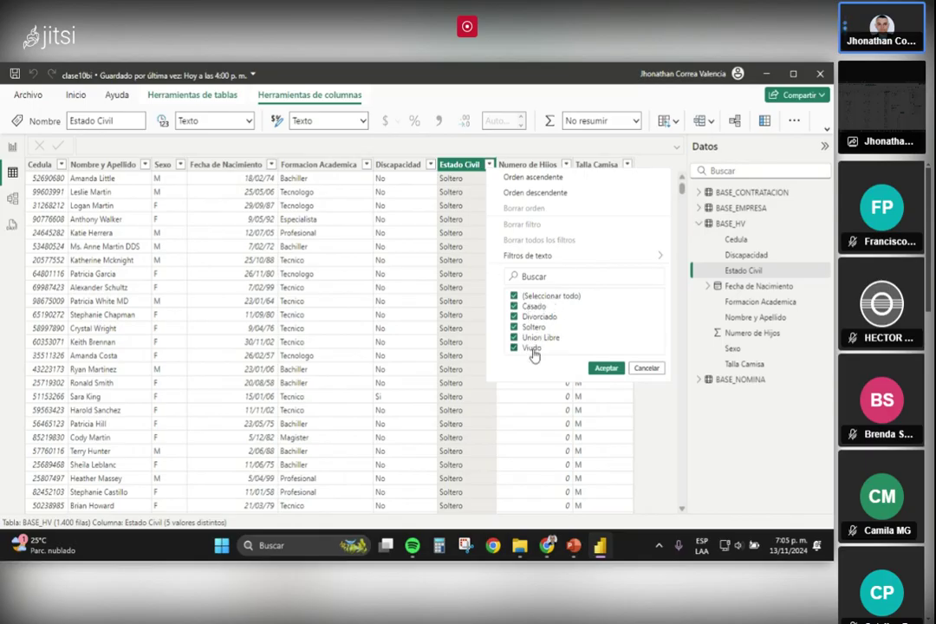
click(366, 167)
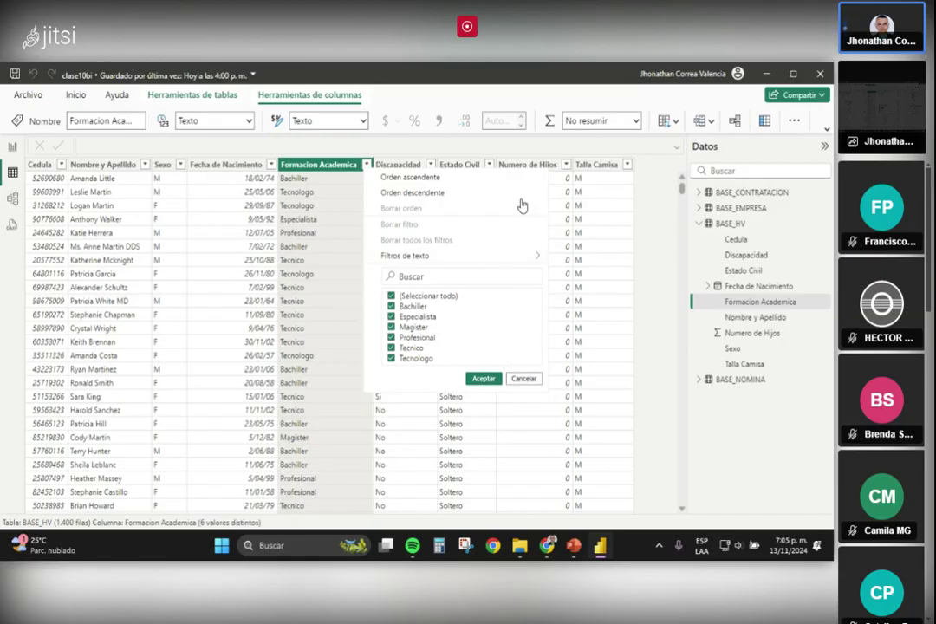
click(566, 165)
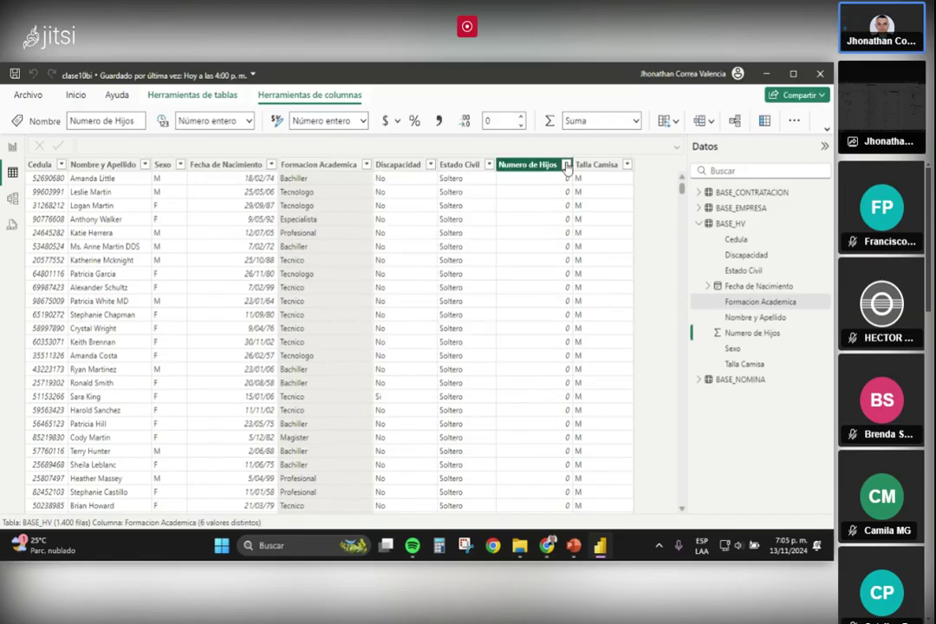
click(567, 165)
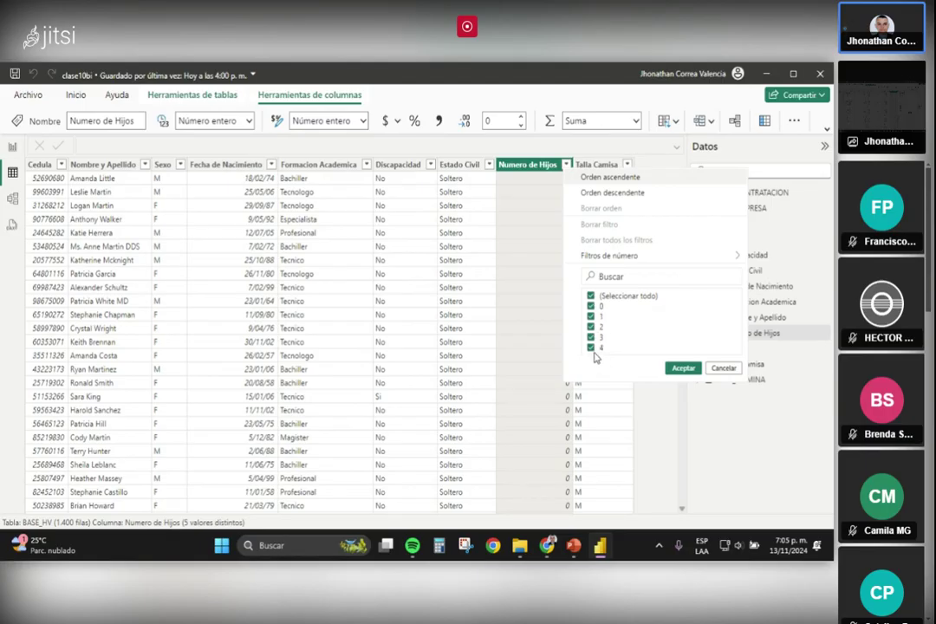
click(612, 166)
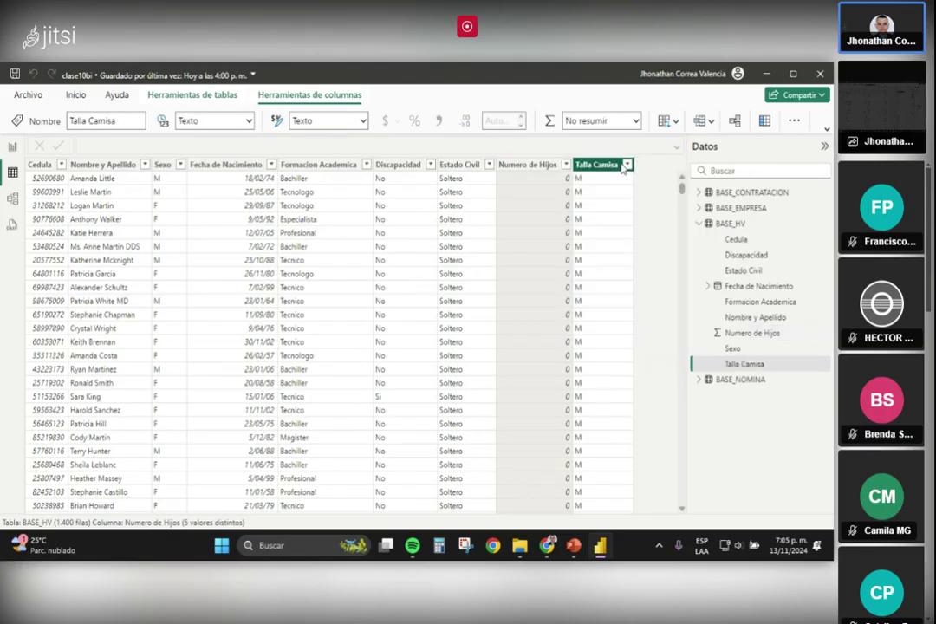
click(627, 165)
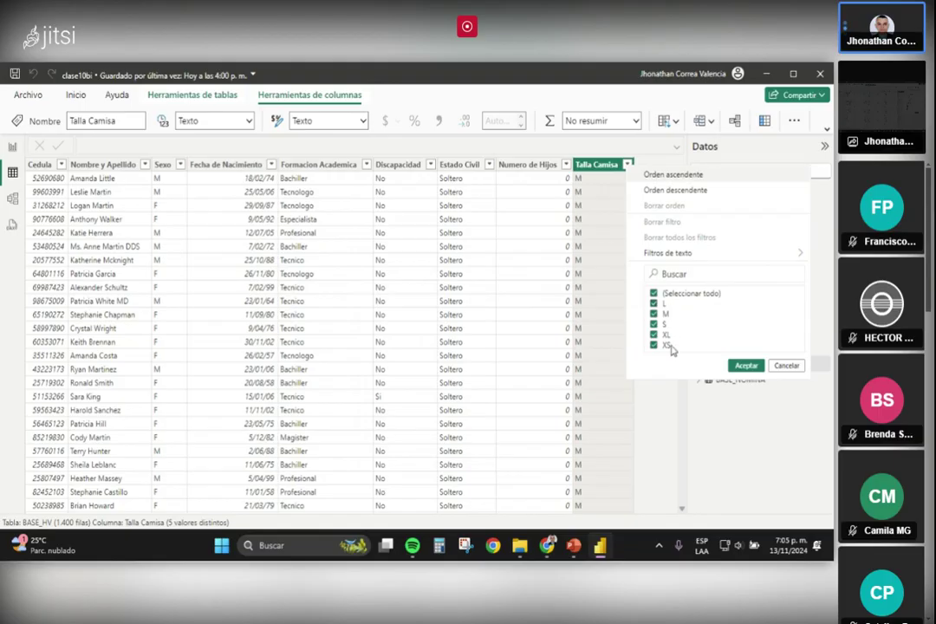
Close the Talla Camisa filter list, collapse BASE_HV and display the BASE_CONTRATACION table.
click(743, 366)
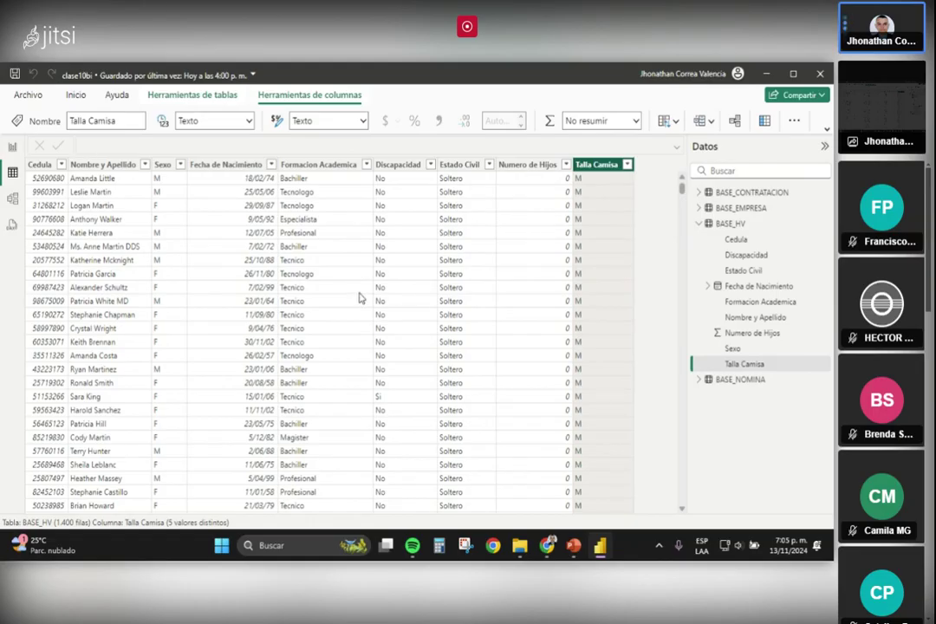
click(700, 223)
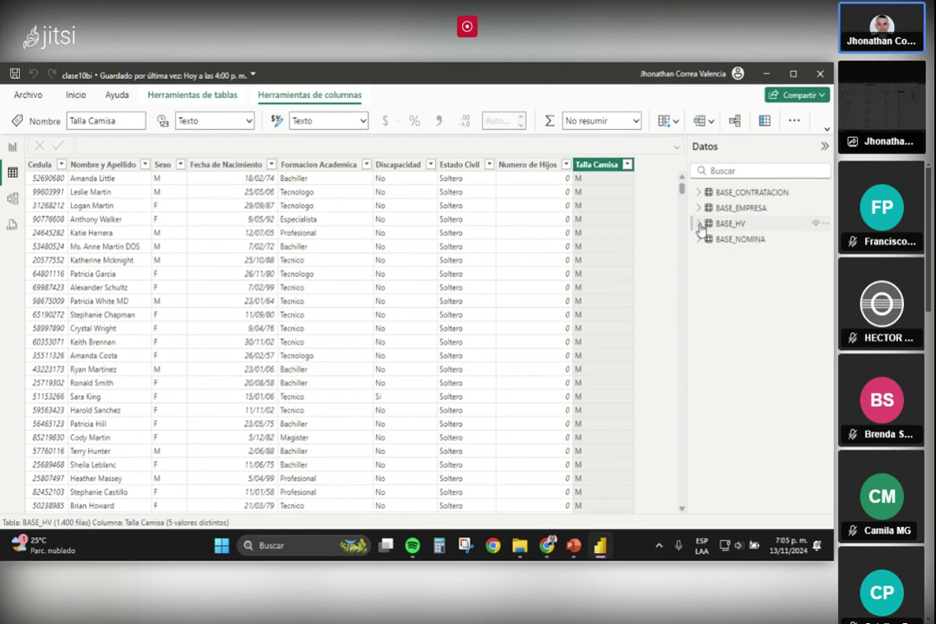
click(754, 194)
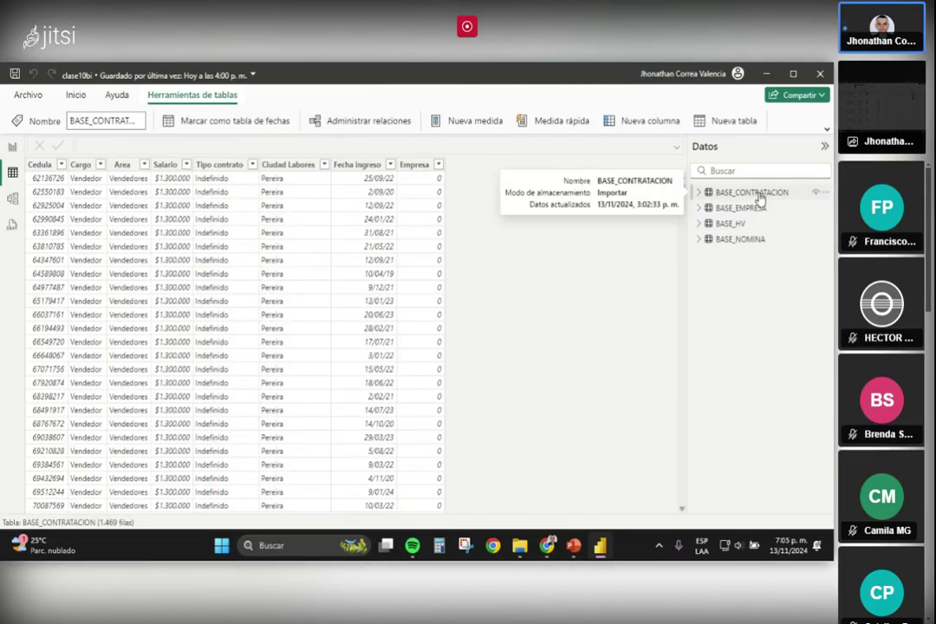
Filter the Cargo column of BASE_CONTRATACION to show only its blank (En blanco) rows.
click(101, 166)
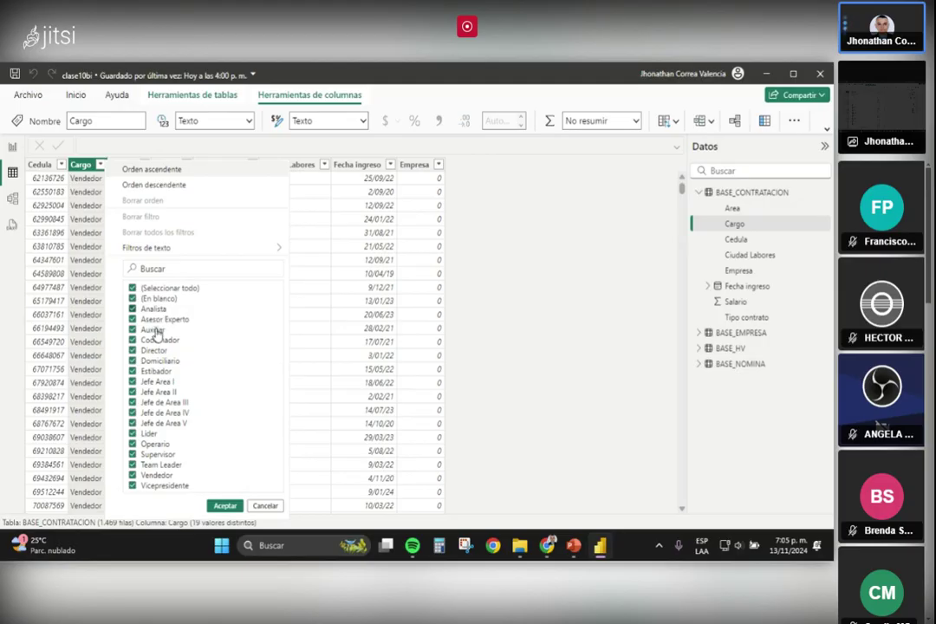
click(148, 291)
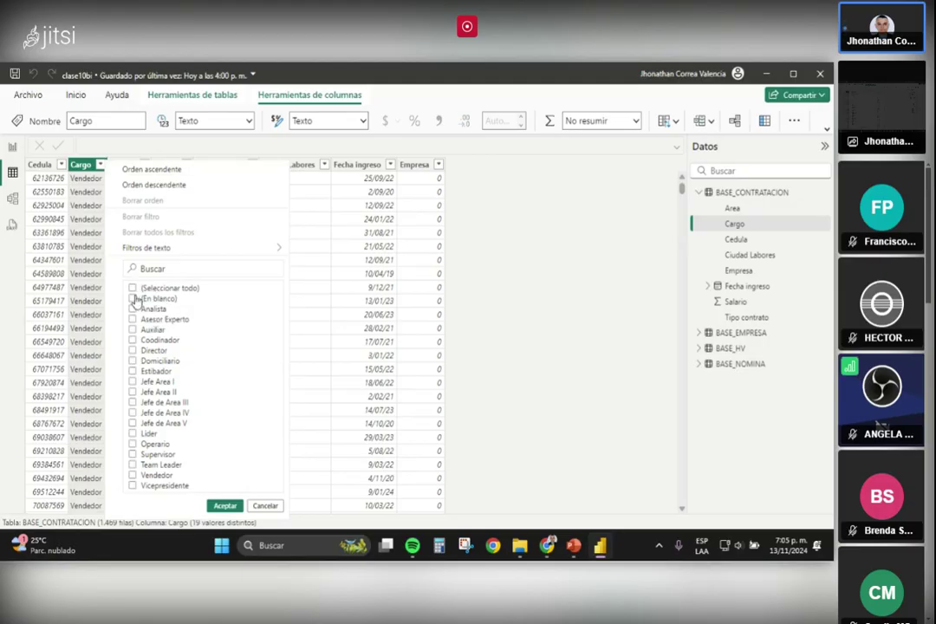
click(135, 299)
click(224, 506)
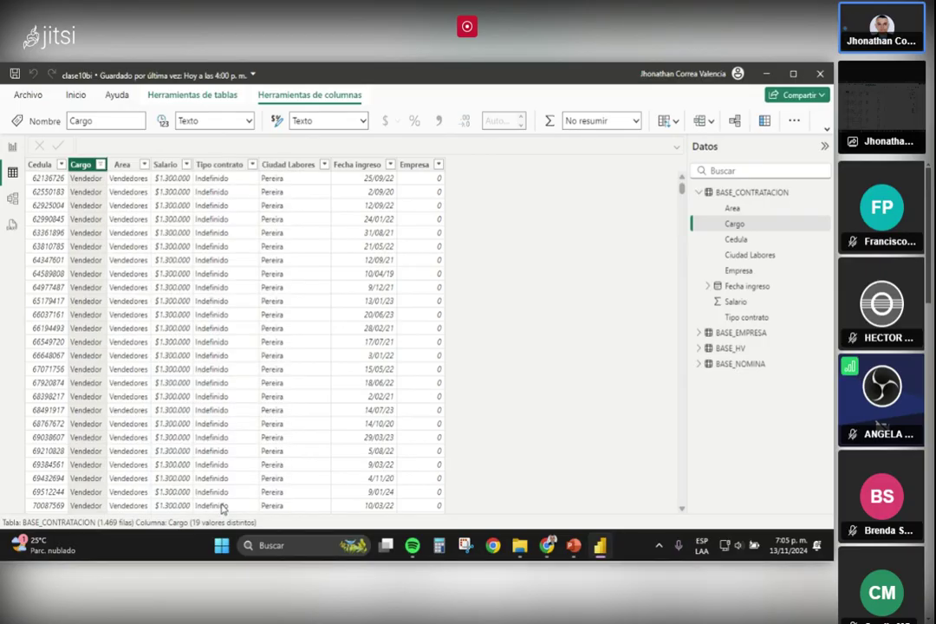
Reselect all values in the Cargo filter and apply it to restore every row.
click(99, 165)
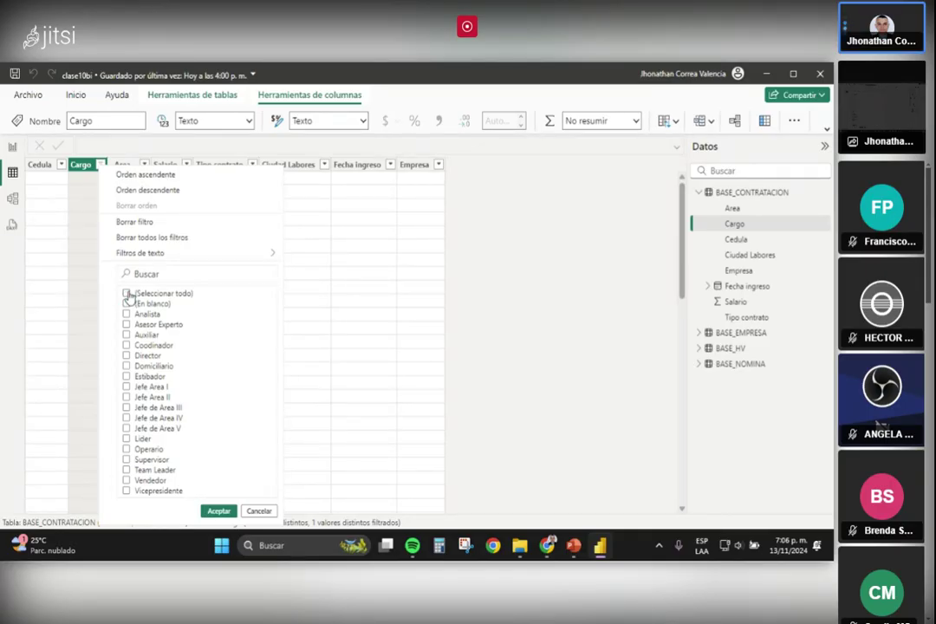
click(126, 294)
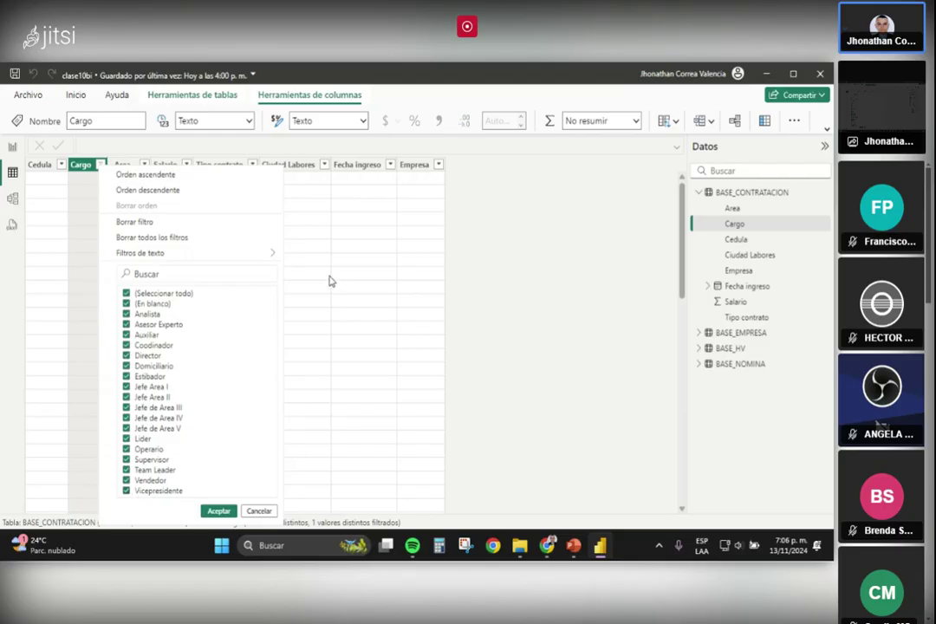
click(218, 511)
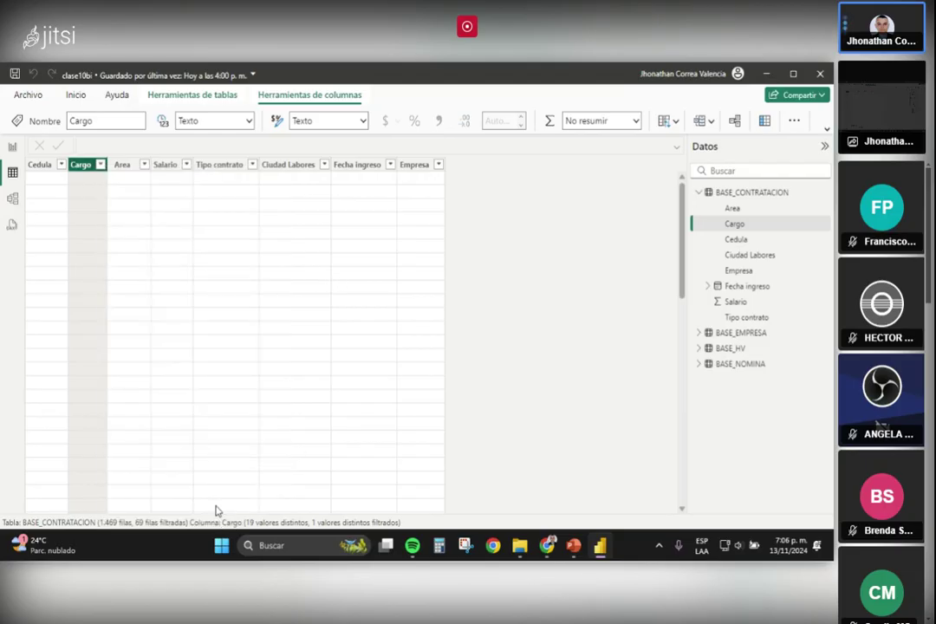
Inspect the distinct filter values of the Area and Salario columns in BASE_CONTRATACION.
click(122, 165)
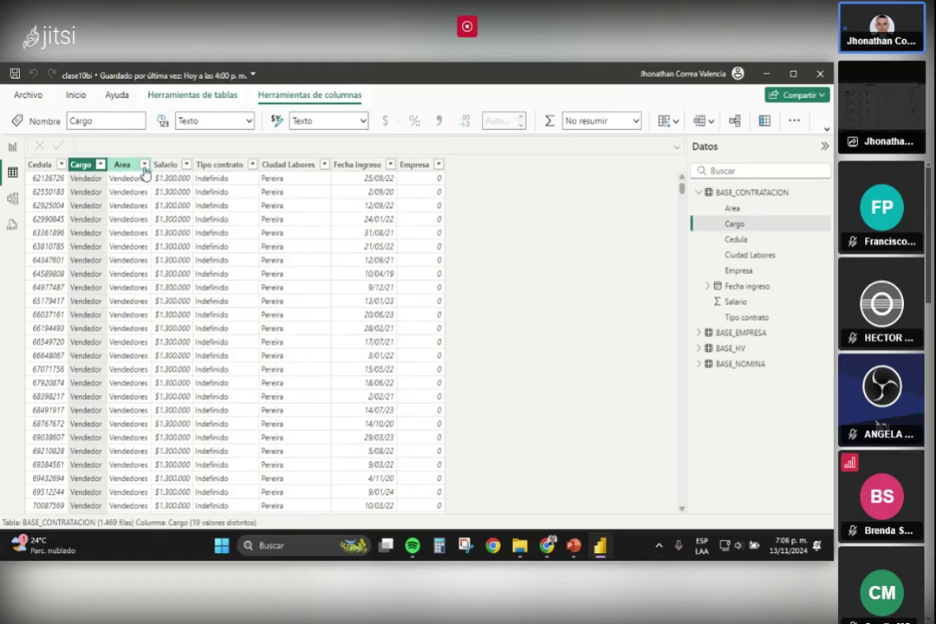
click(144, 166)
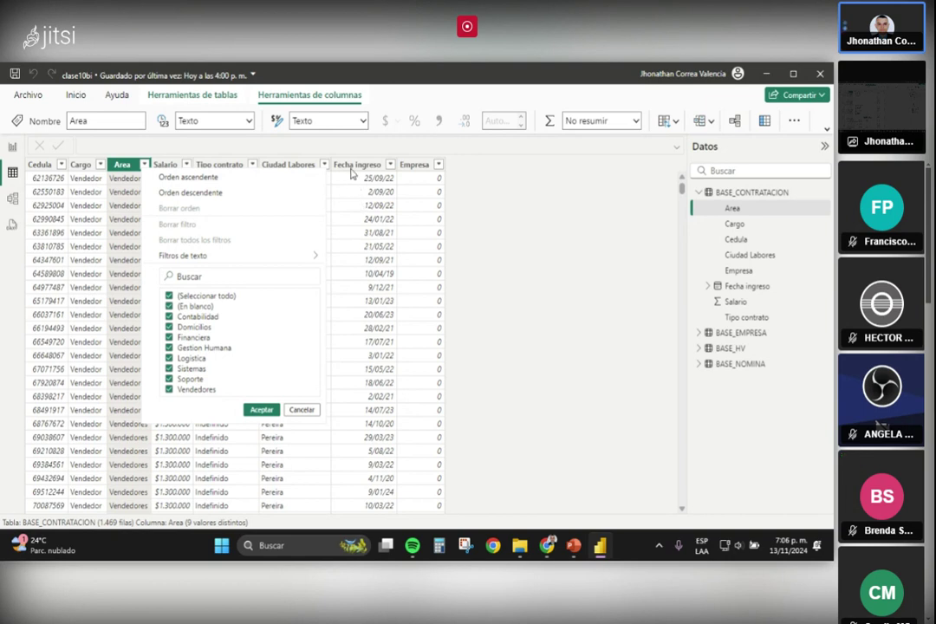
click(350, 236)
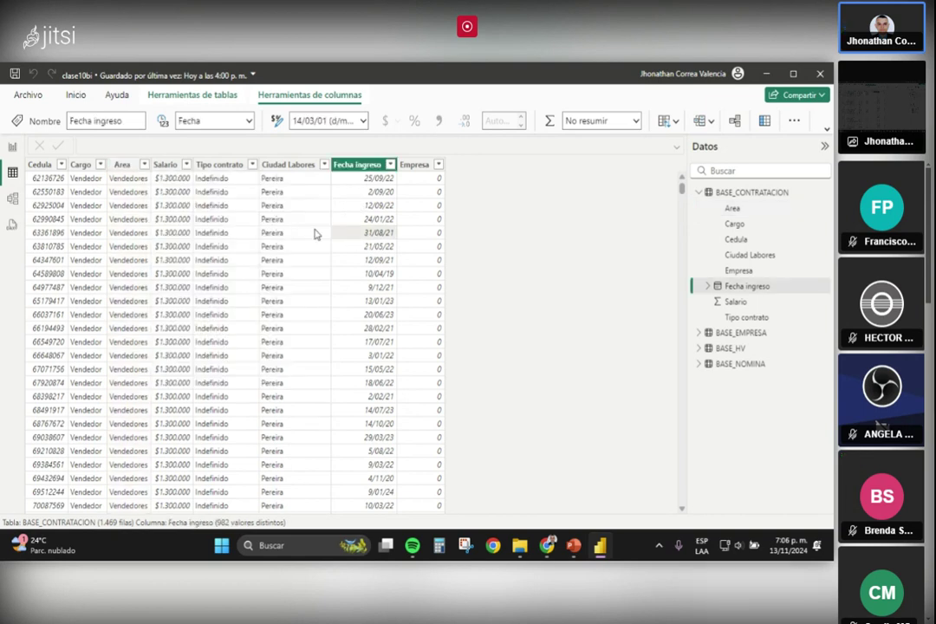
click(186, 165)
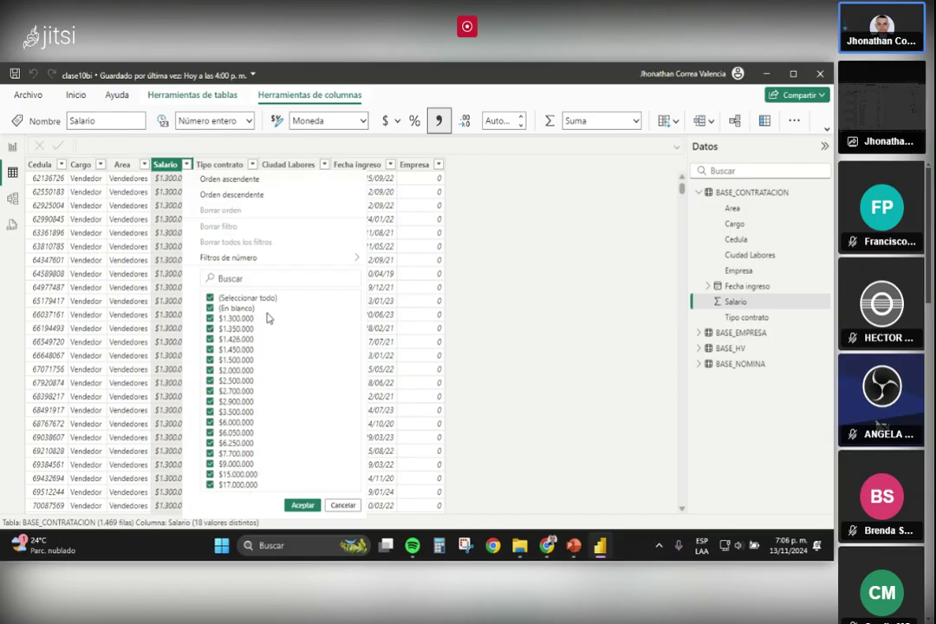
click(377, 205)
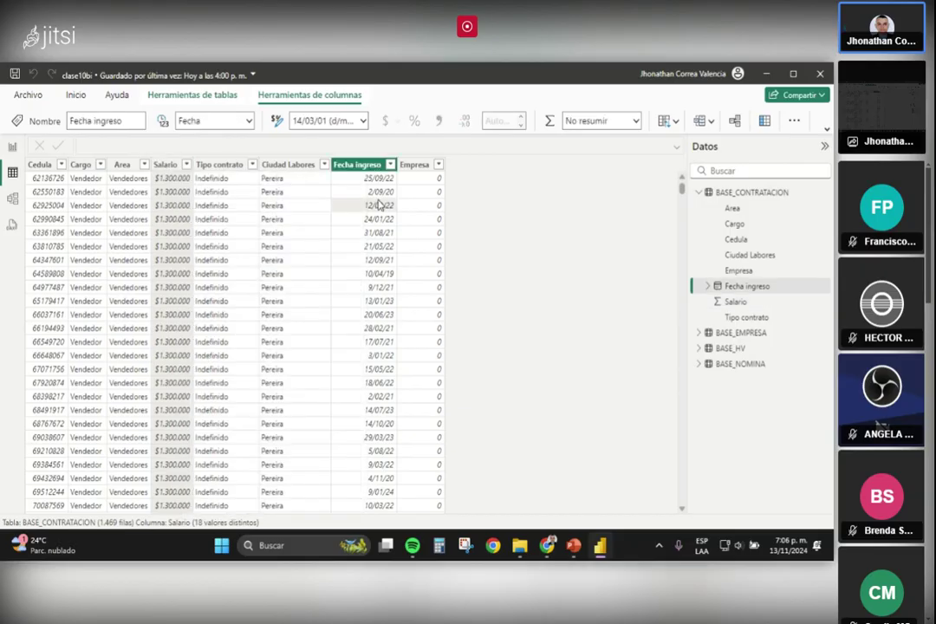
Inspect the distinct filter values of the Tipo contrato, Ciudad Labores and Fecha ingreso columns.
click(249, 166)
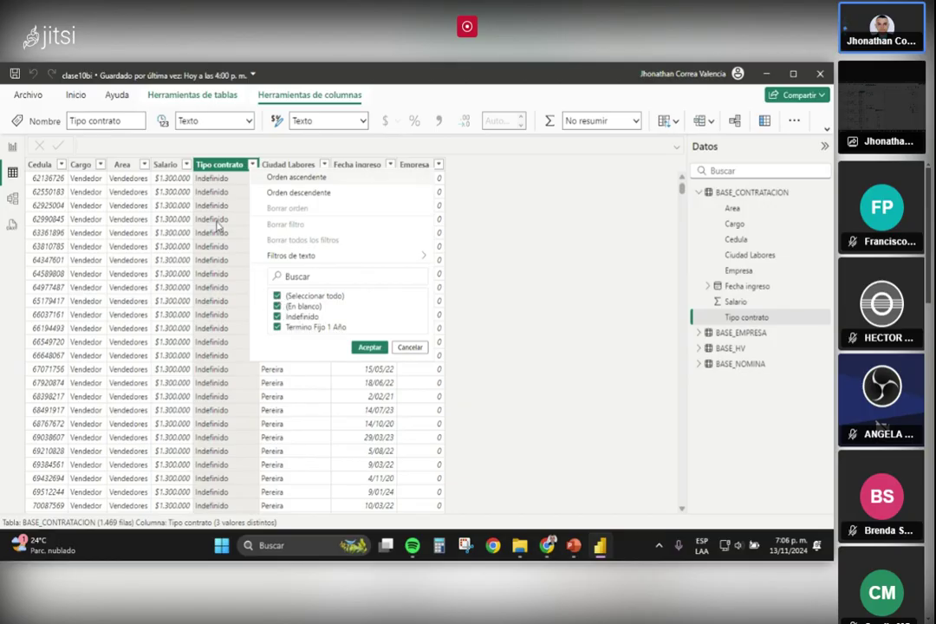
click(270, 145)
click(324, 165)
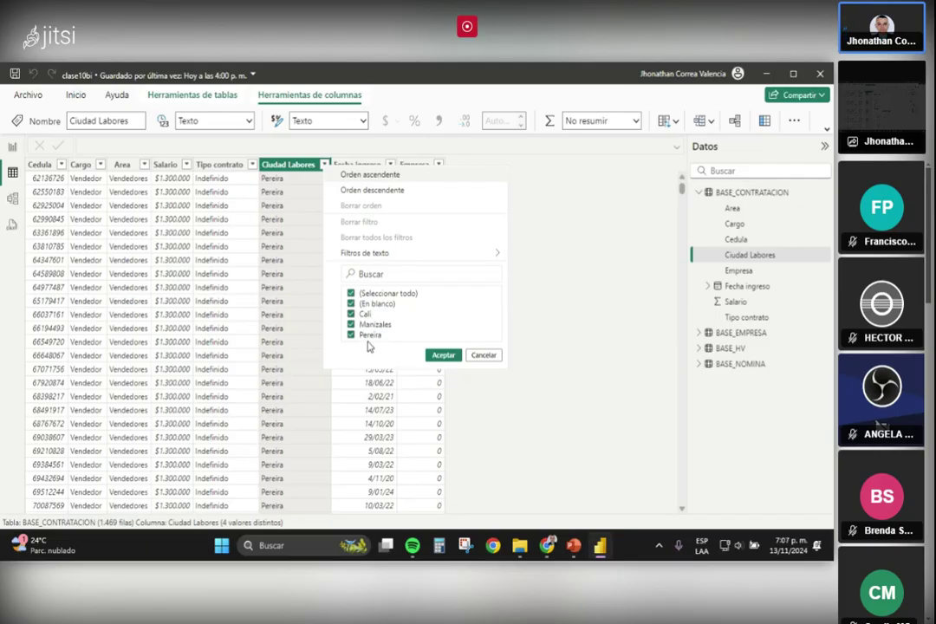
click(300, 220)
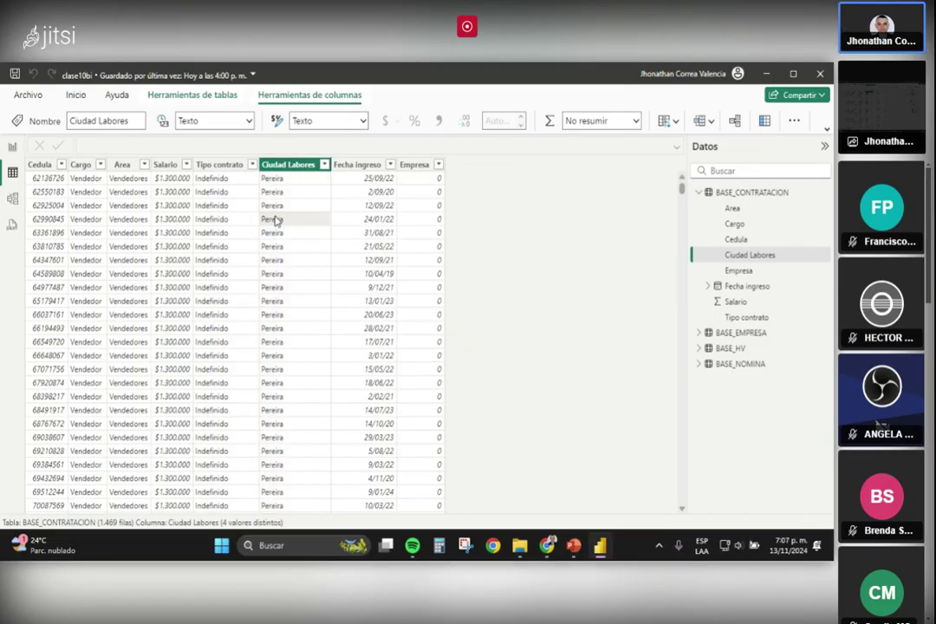
click(390, 165)
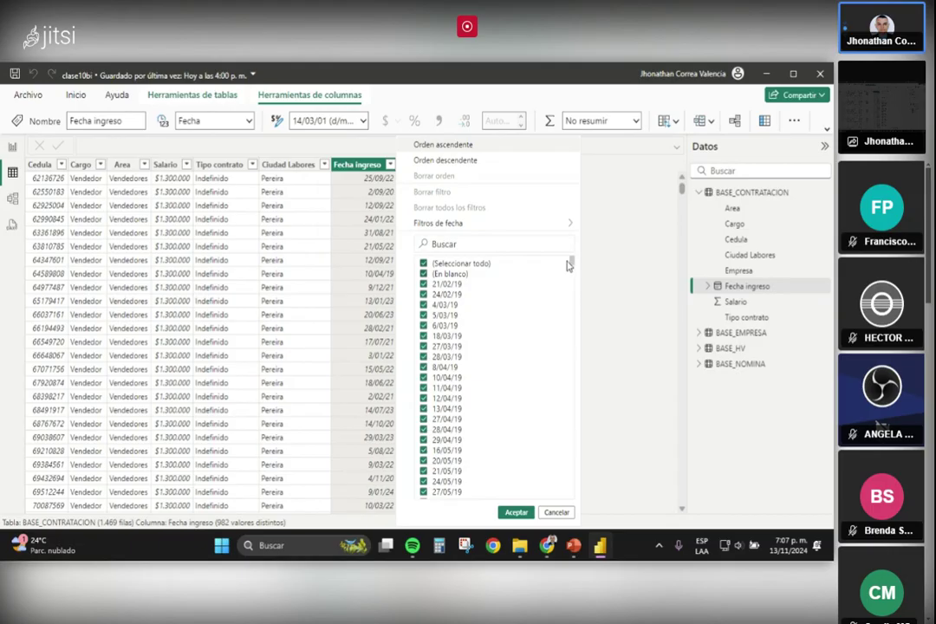
click(347, 192)
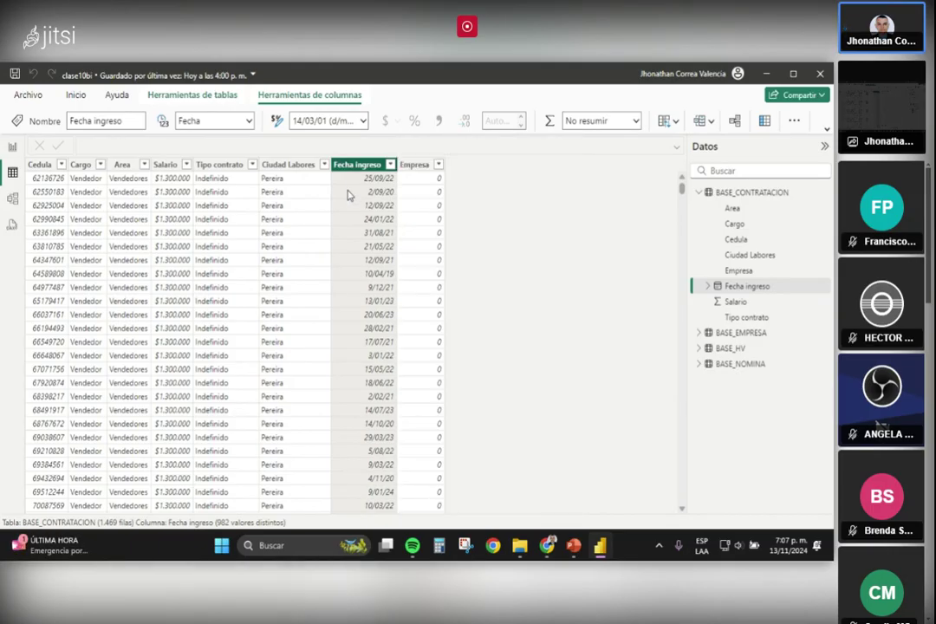
Inspect the Empresa column's distinct values in BASE_CONTRATACION and display the related BASE_EMPRESA table.
click(437, 166)
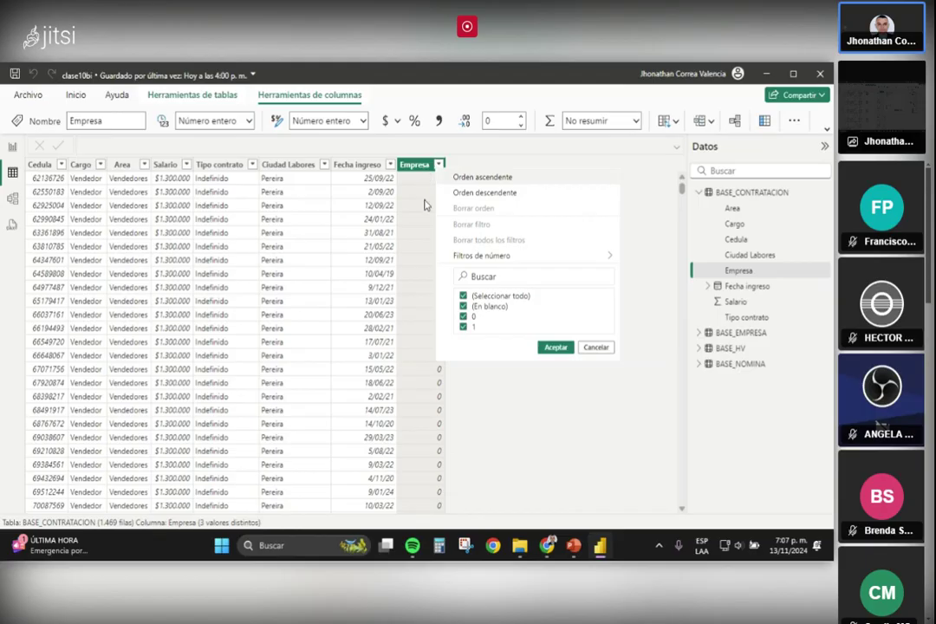
click(702, 195)
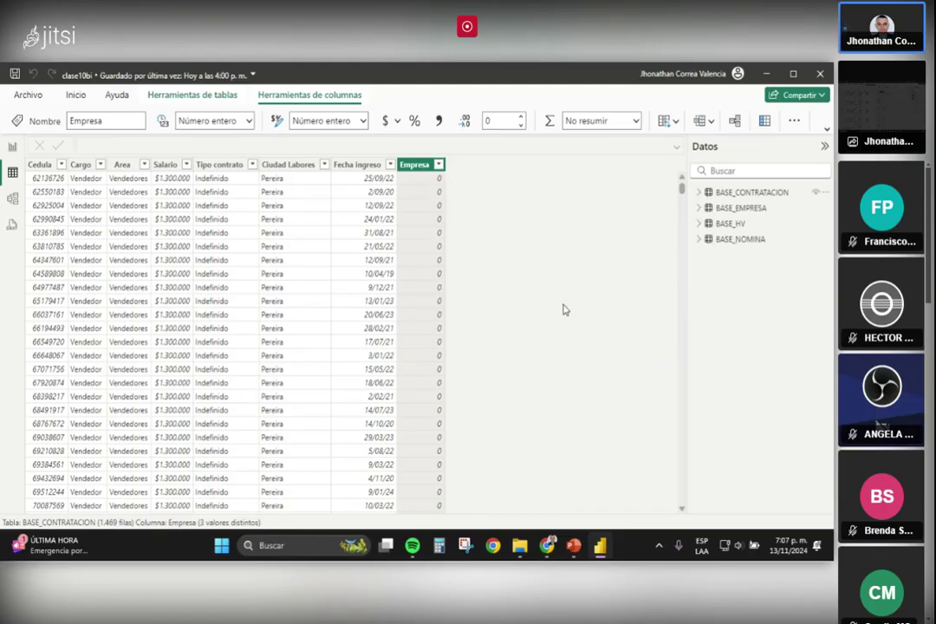
click(747, 210)
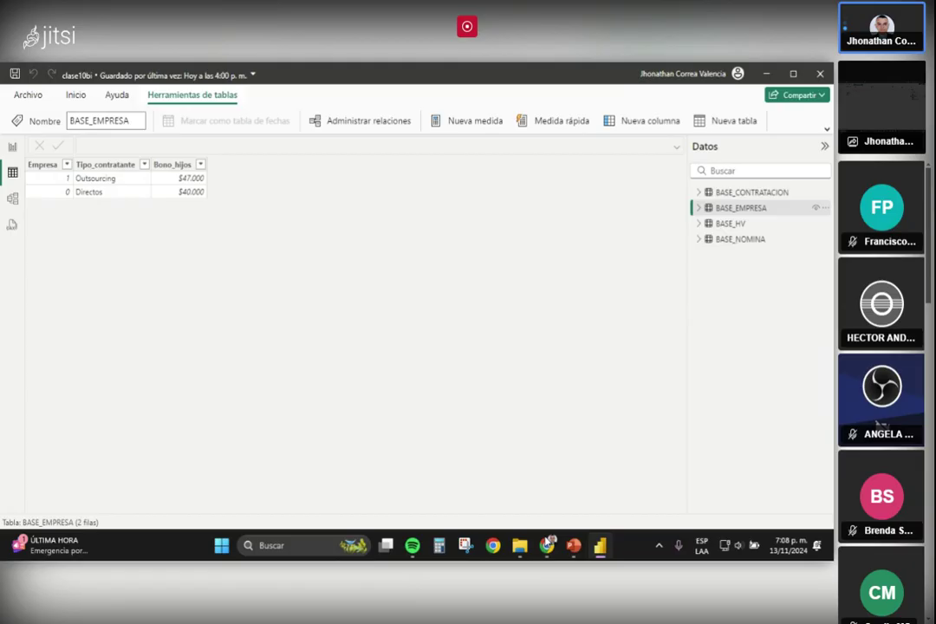
Hand the meeting's screen share over to a participant and switch to that desktop's Power BI Navigator window.
mouse_move(573, 545)
mouse_move(365, 592)
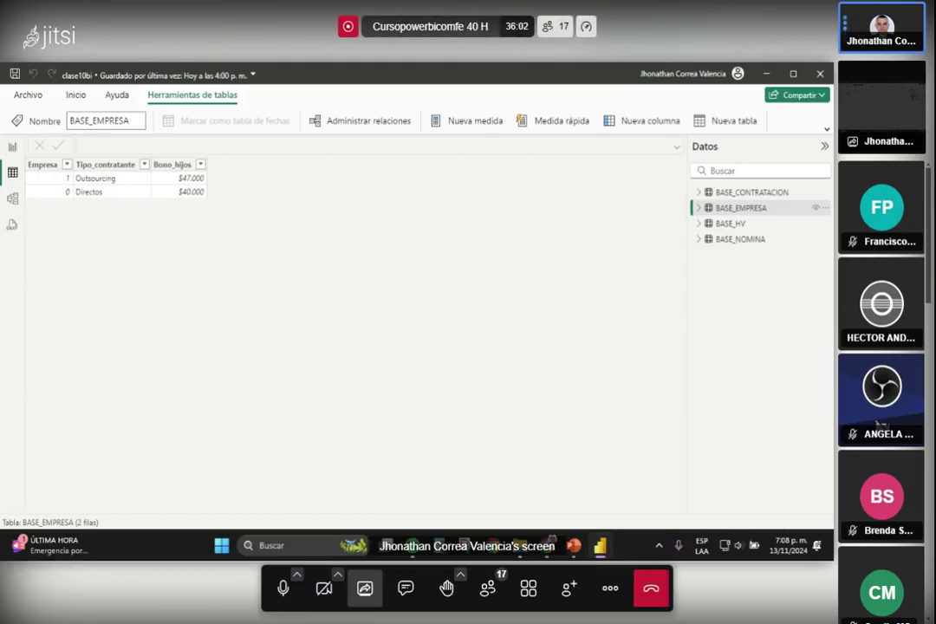
click(365, 592)
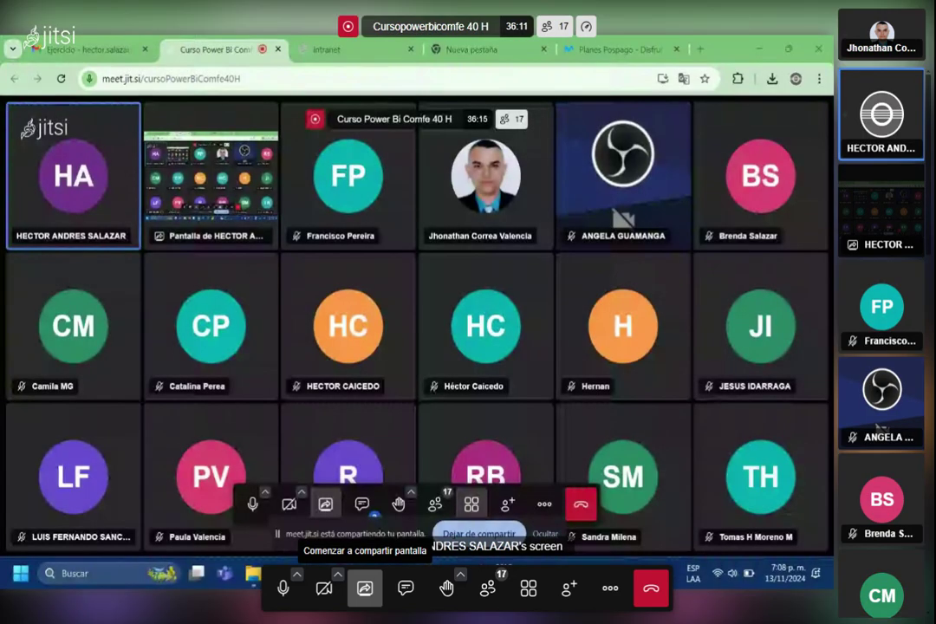
key(alt+Tab)
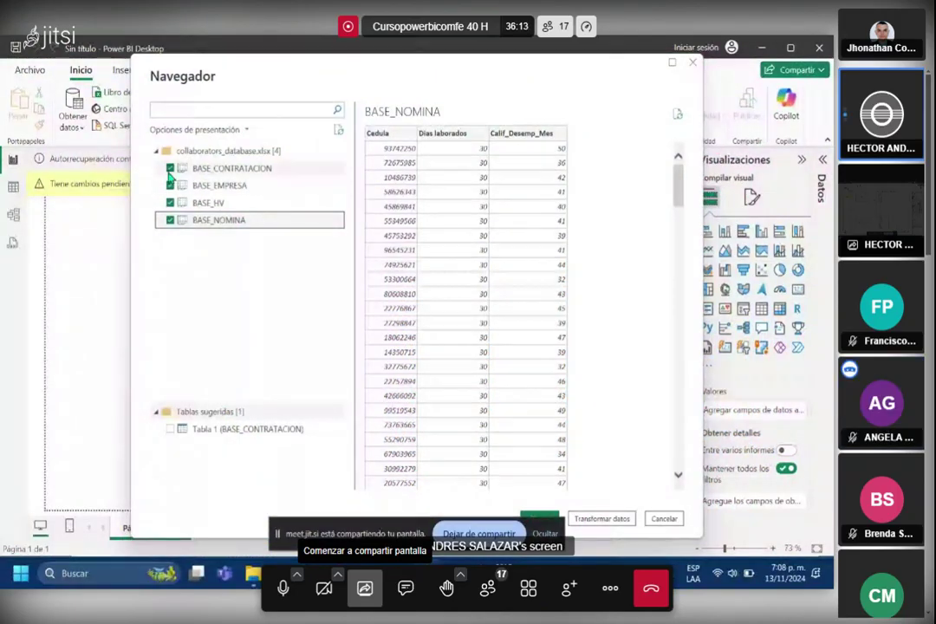
Open the four selected BASE tables in the Power Query Editor and widen the queries list to show full names.
click(601, 519)
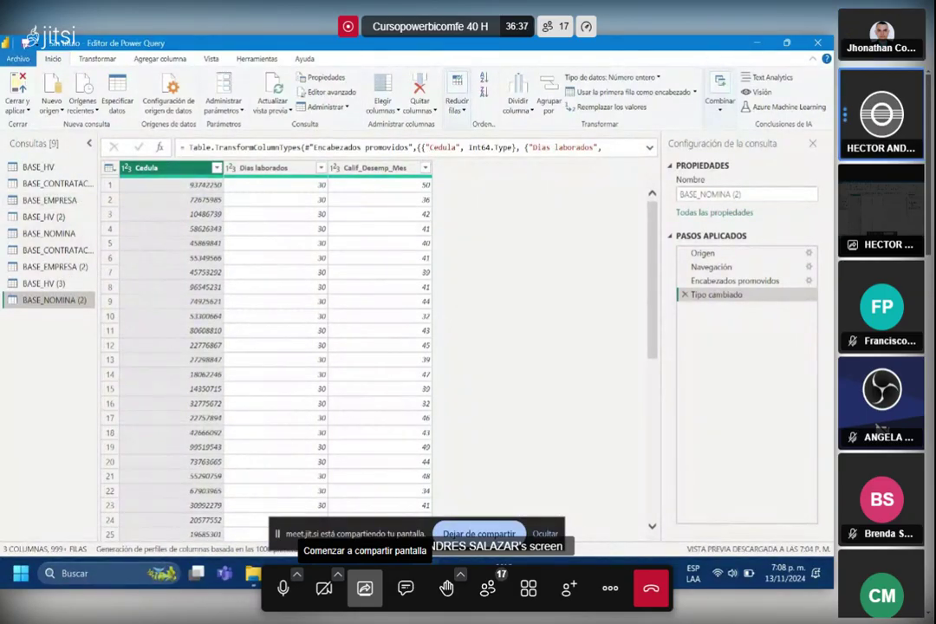
mouse_move(425, 573)
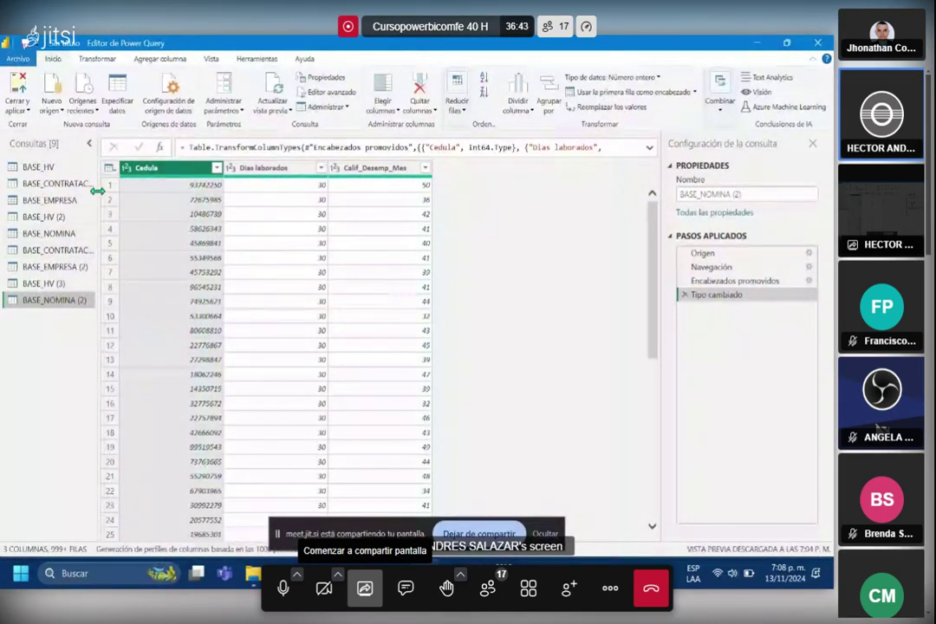
drag(98, 187, 172, 193)
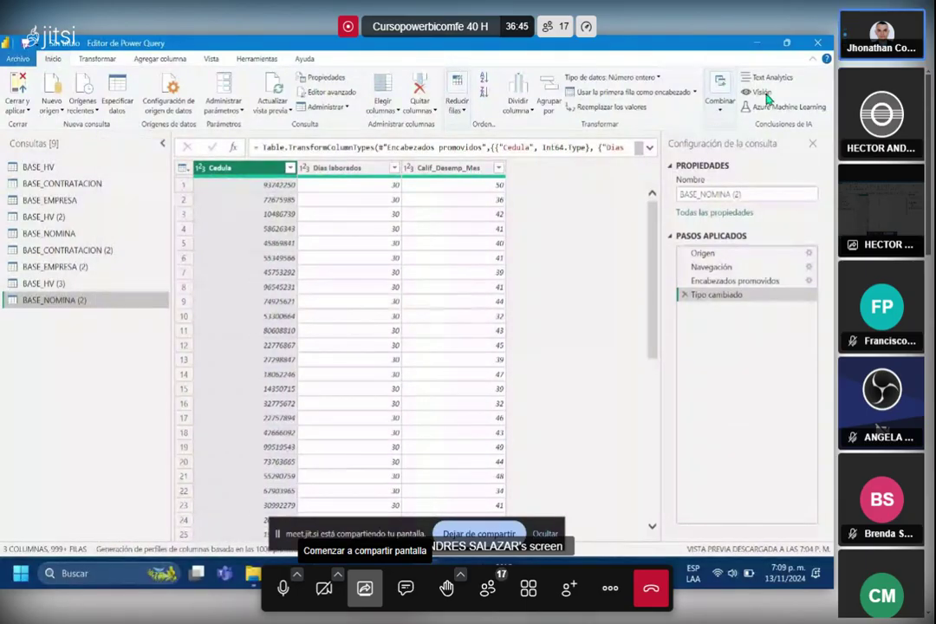
Close the Power Query Editor without applying the changes and exit the untitled Power BI report, keeping the recovered files for viewing another time.
click(817, 43)
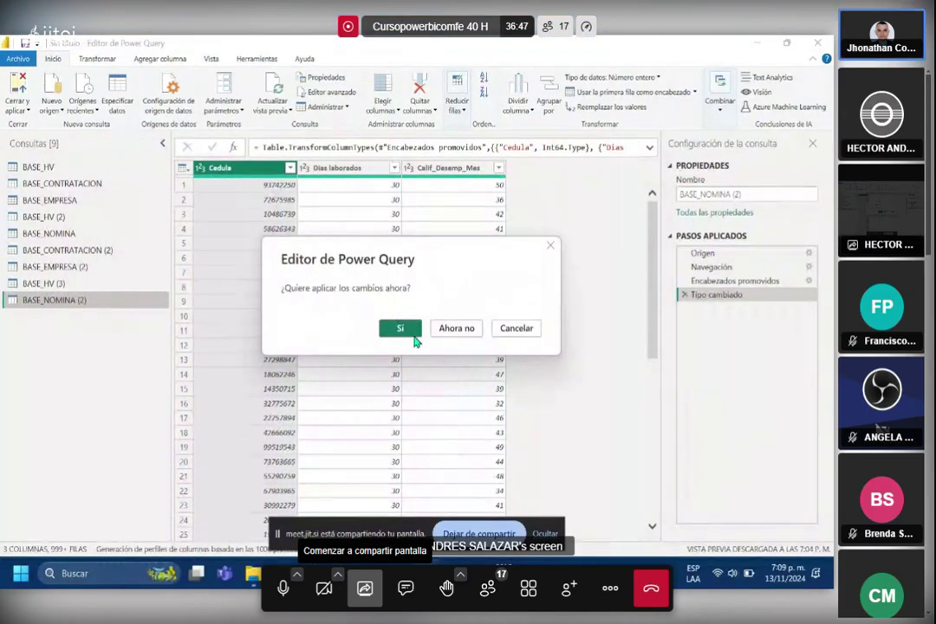
click(451, 330)
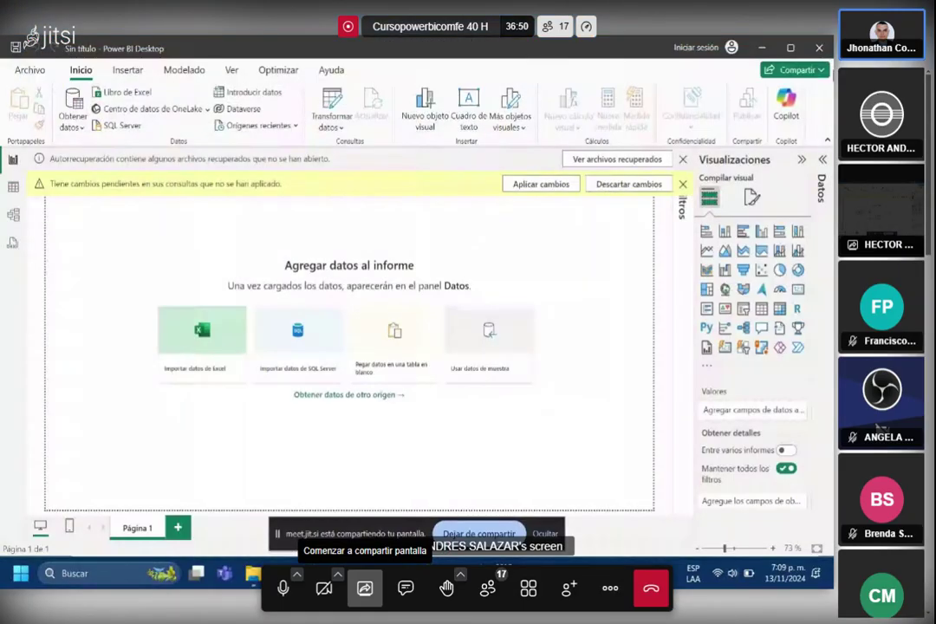
click(819, 48)
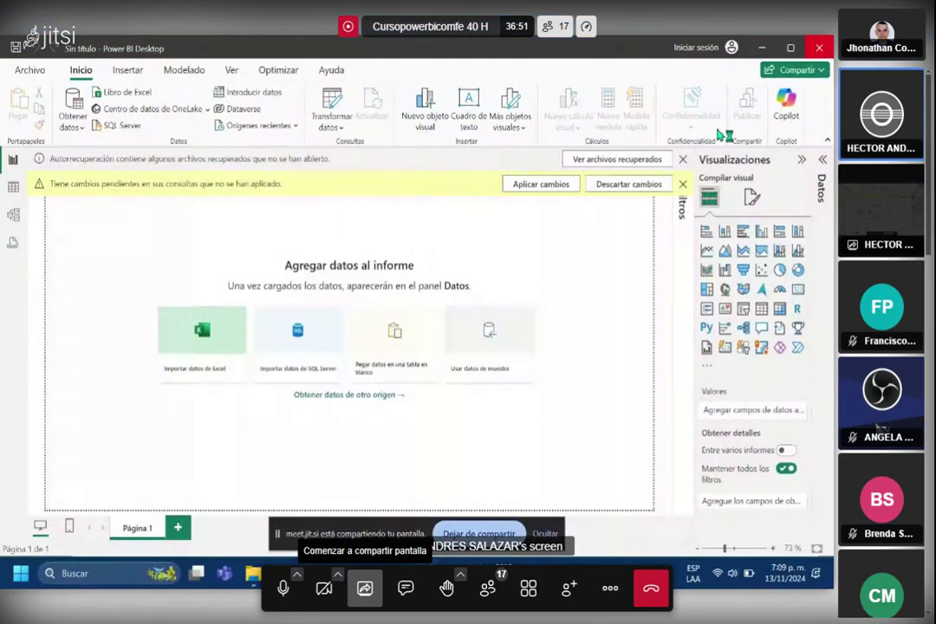
click(451, 329)
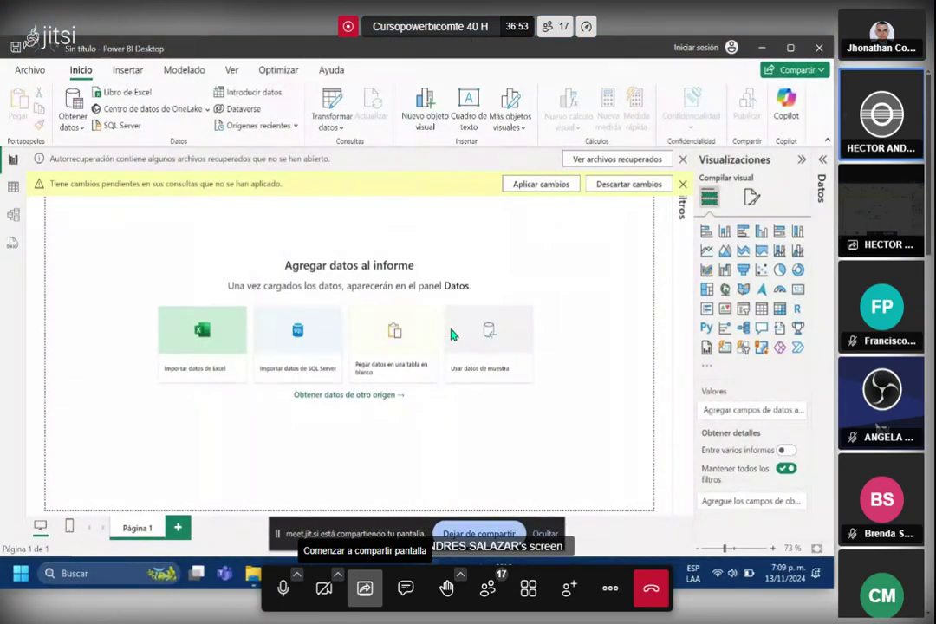
click(380, 304)
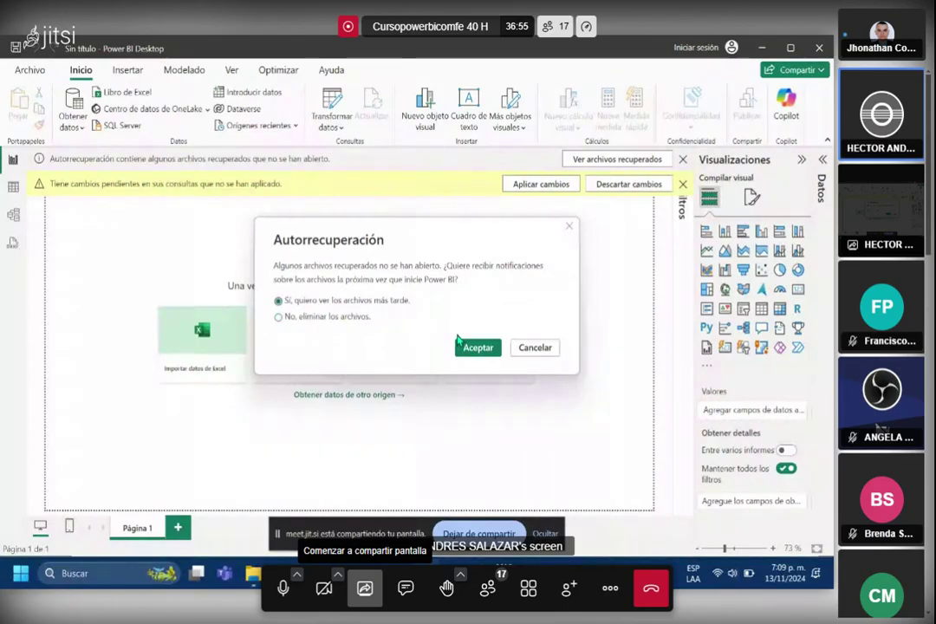
click(473, 347)
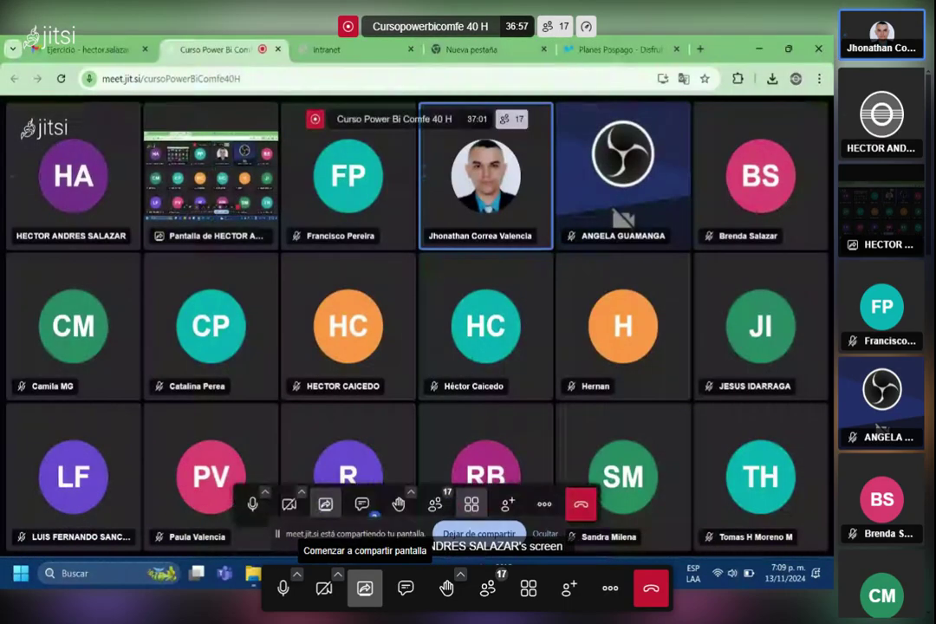
Launch Power BI Desktop on the participant's shared computer and create a blank report.
key(super+s)
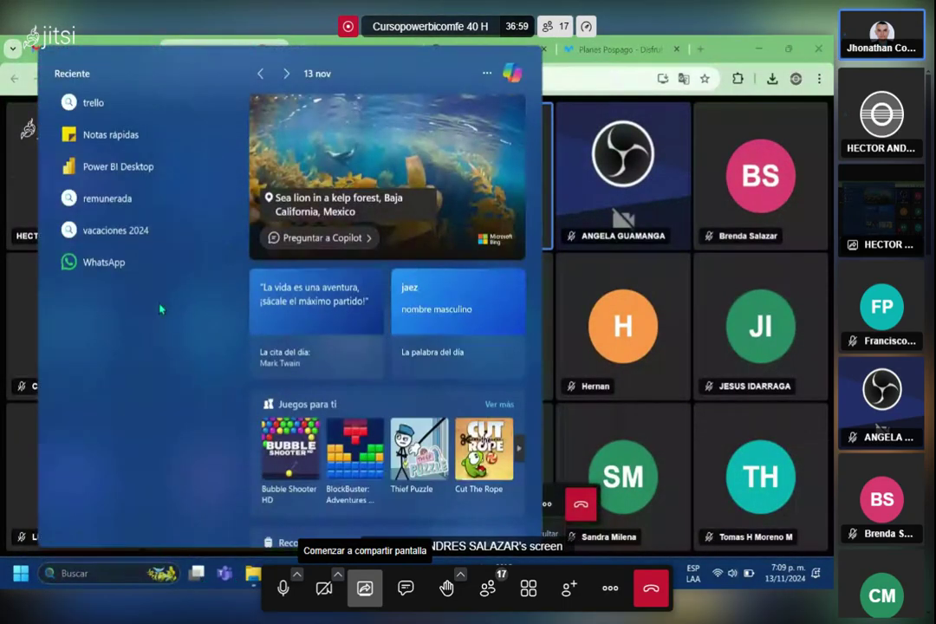
click(117, 166)
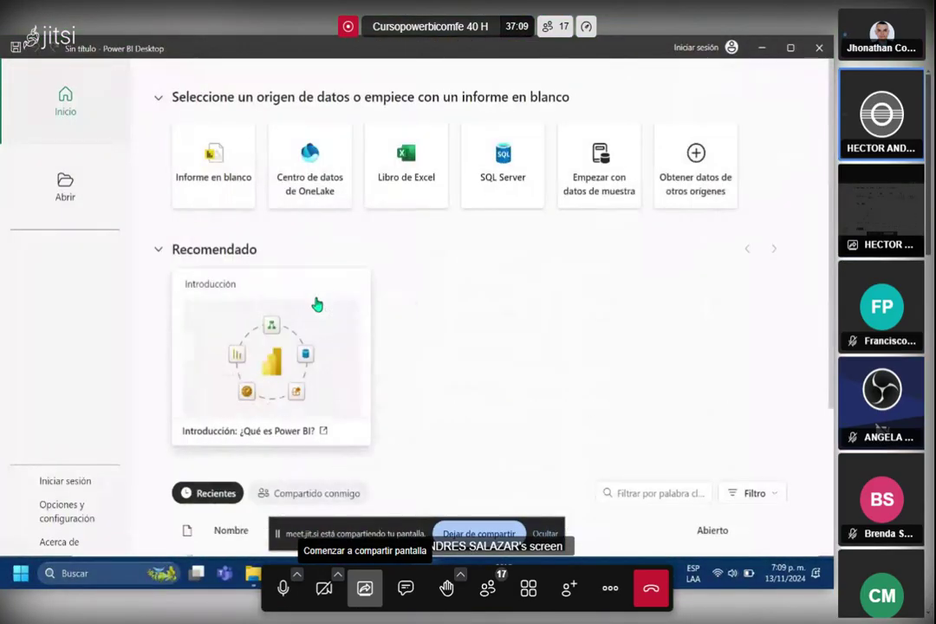
click(215, 182)
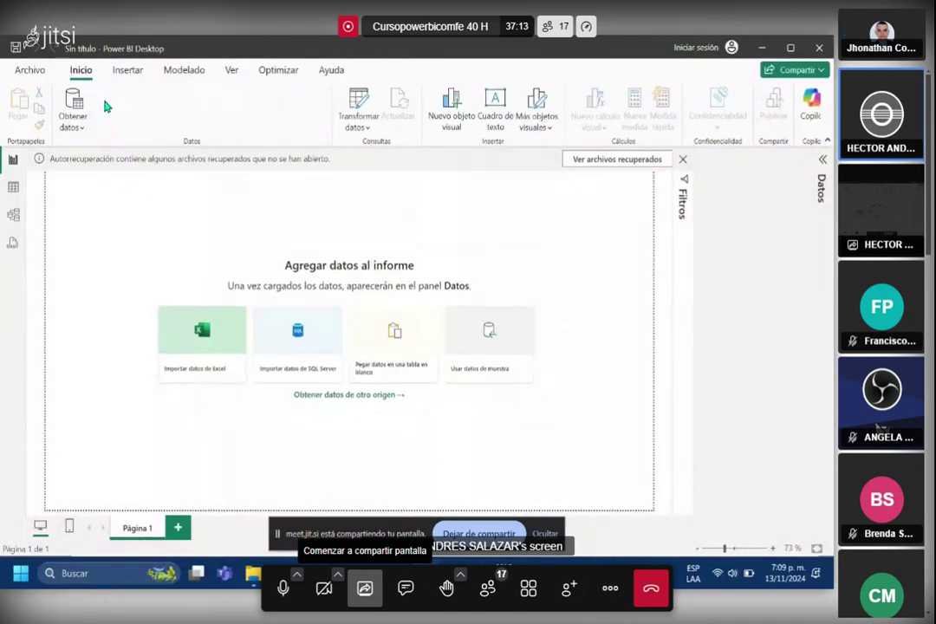
Import the Excel workbook collaborators_database from the POWER BI folder into the blank report.
click(366, 392)
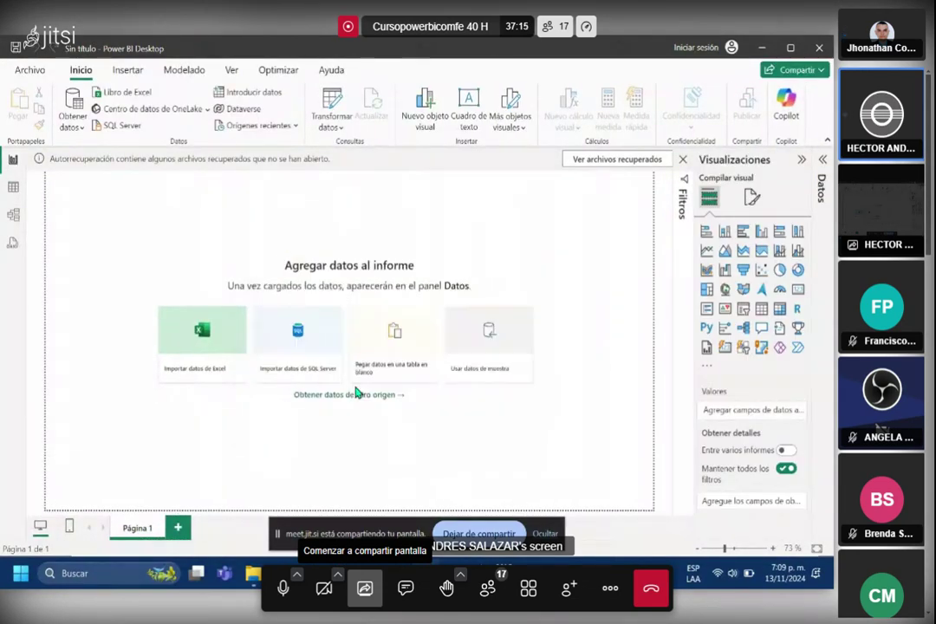
click(208, 349)
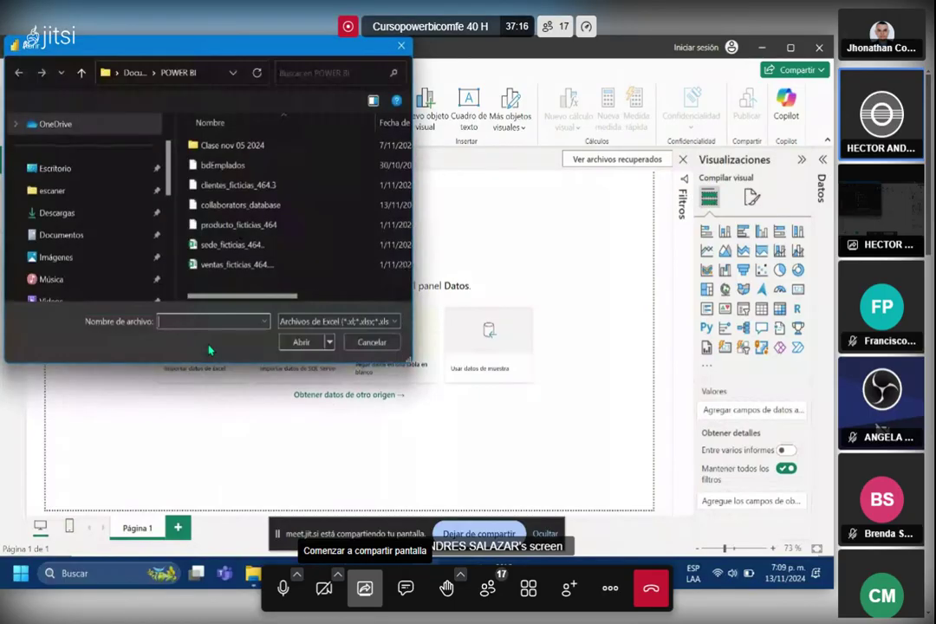
click(216, 205)
click(300, 342)
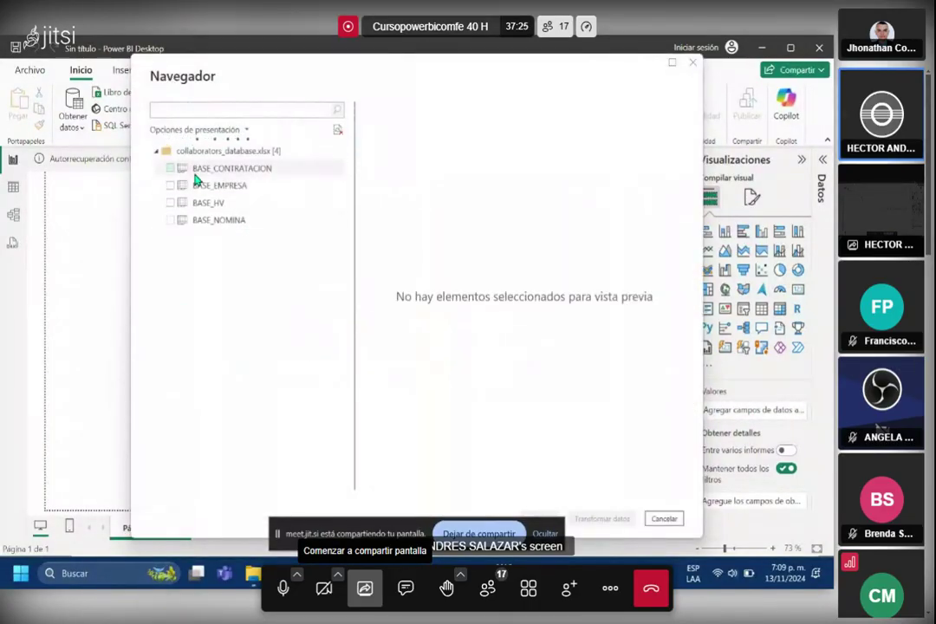
Select the BASE_CONTRATACION, BASE_EMPRESA, BASE_HV and BASE_NOMINA tables and open them in the Power Query Editor for transformation.
click(170, 170)
click(171, 185)
click(171, 203)
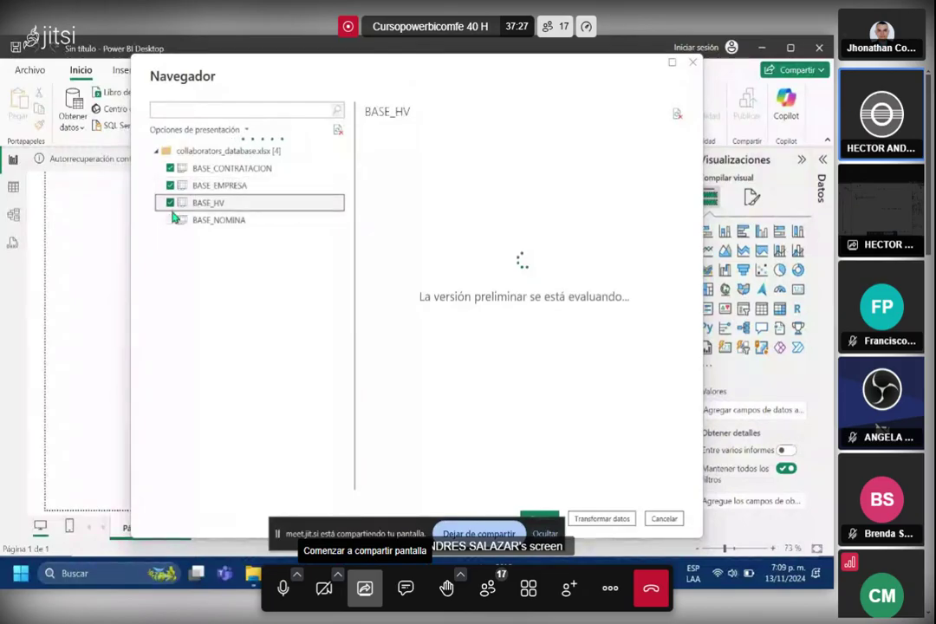
click(170, 220)
click(592, 518)
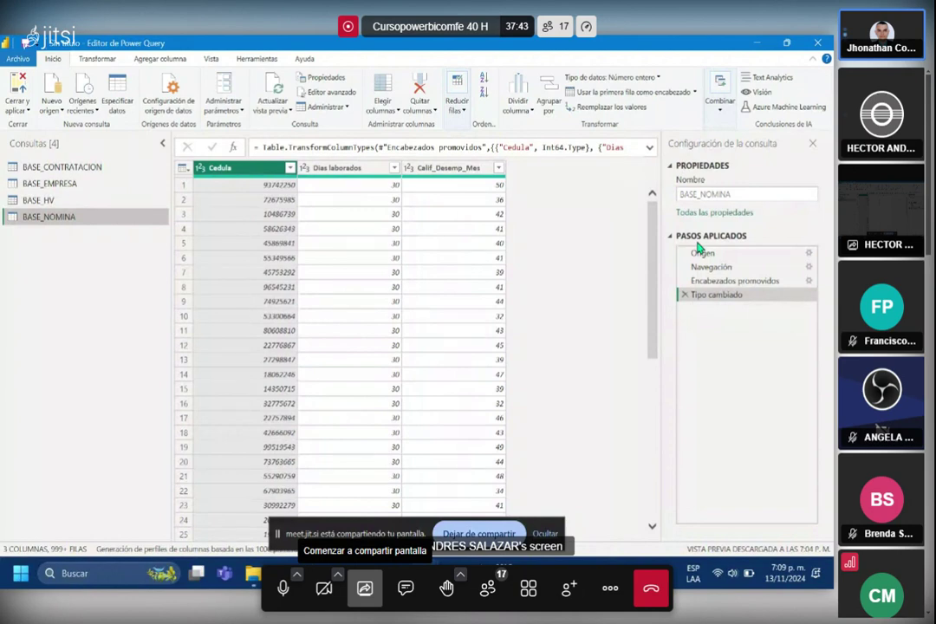
Preview the BASE_CONTRATACION query, and close the Power Query Editor with the four BASE tables loaded into the report.
click(76, 170)
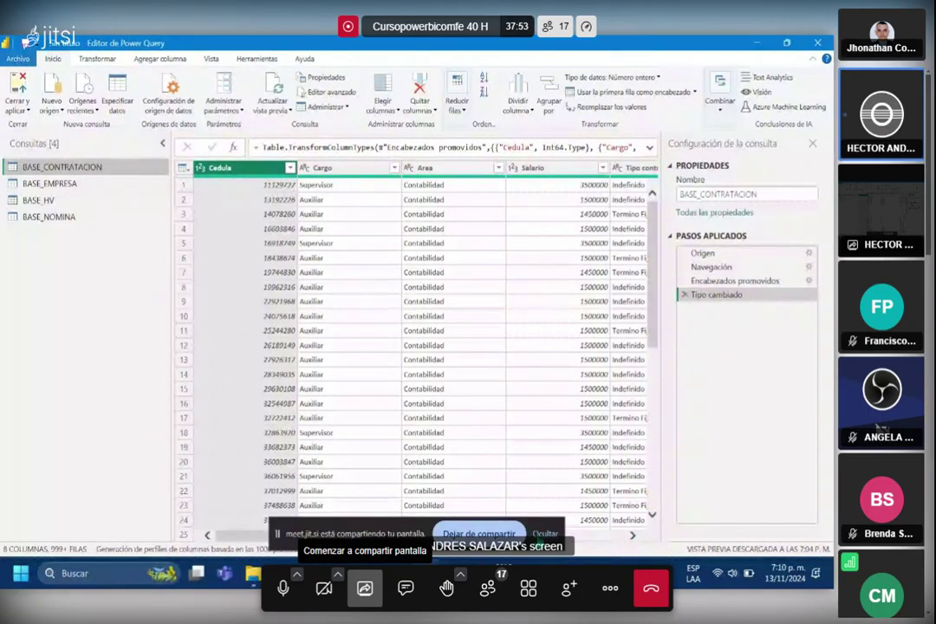
click(17, 102)
click(33, 153)
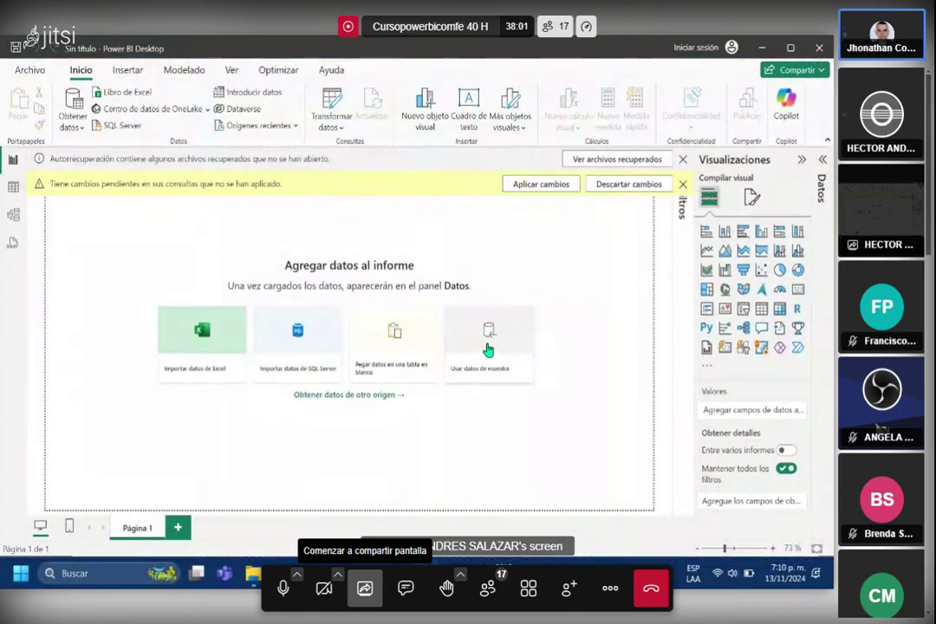
click(488, 351)
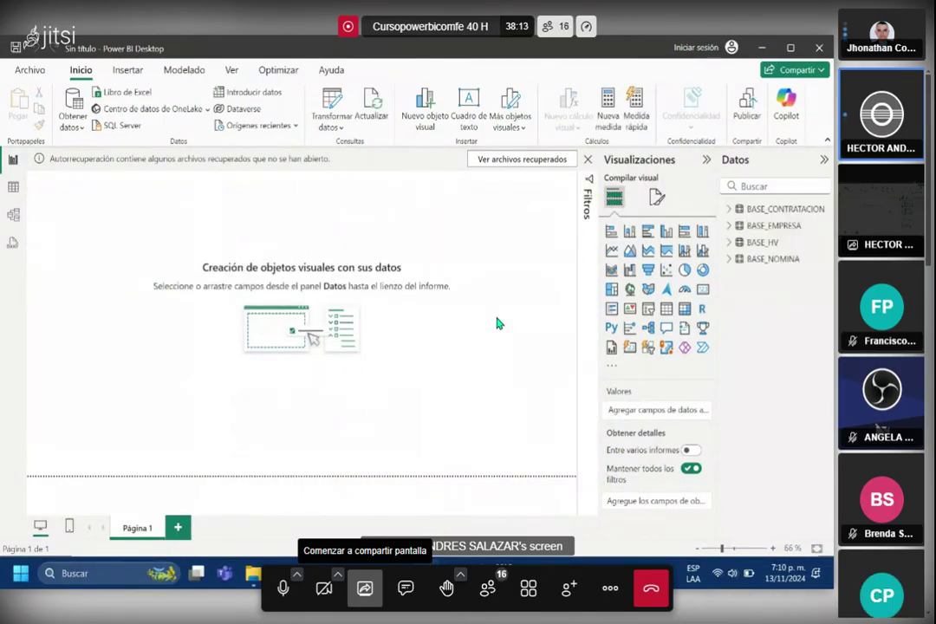
Share the instructor's own screen in the meeting again, show the shared content in the main view and hide the sharing notice.
click(364, 588)
click(377, 510)
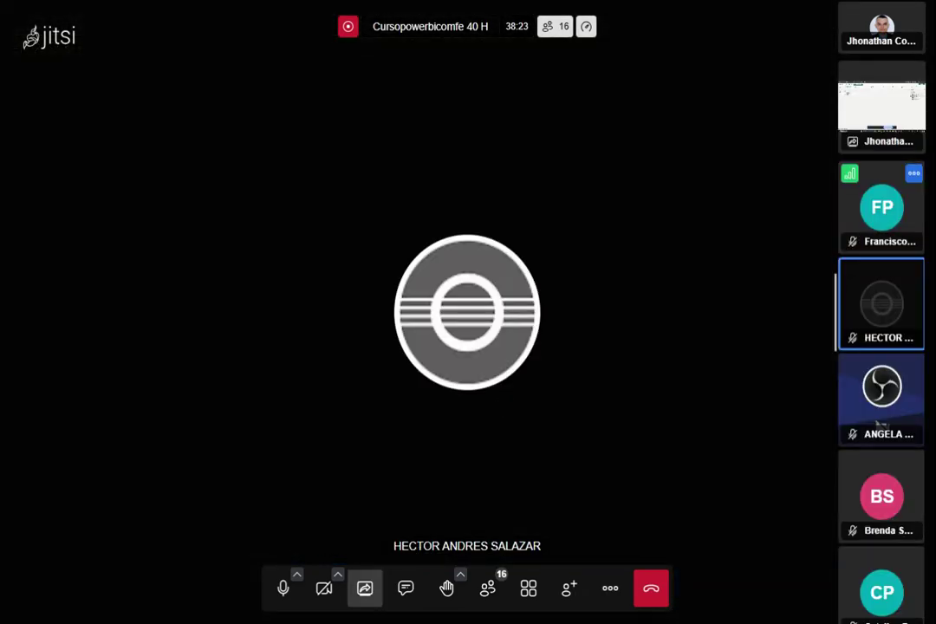
click(869, 104)
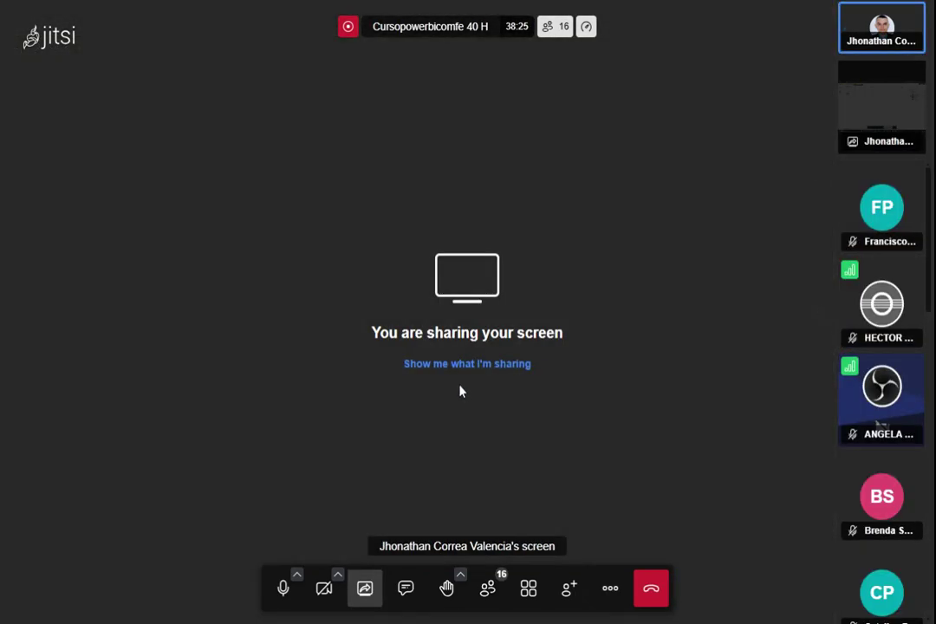
click(460, 364)
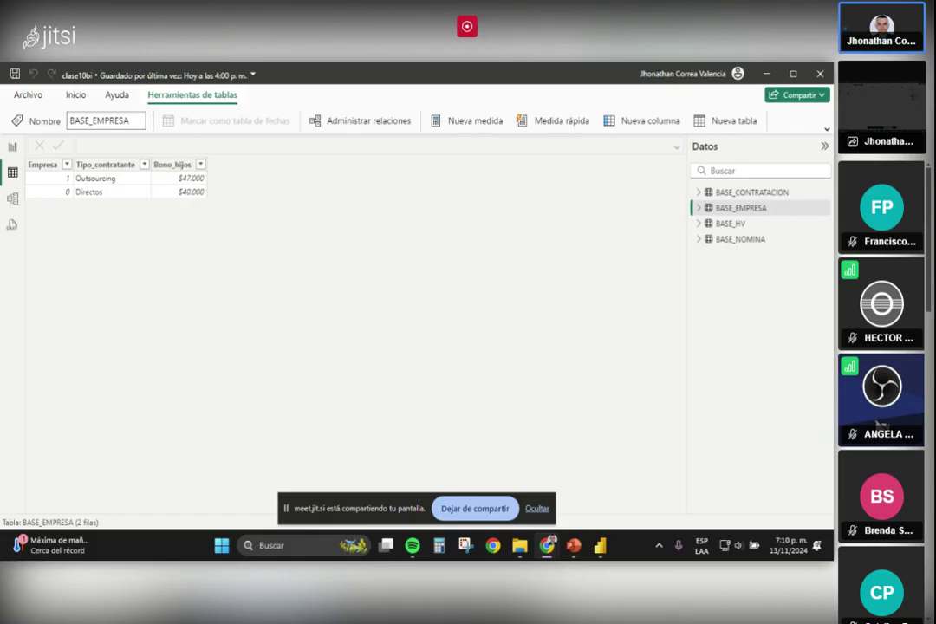
click(538, 508)
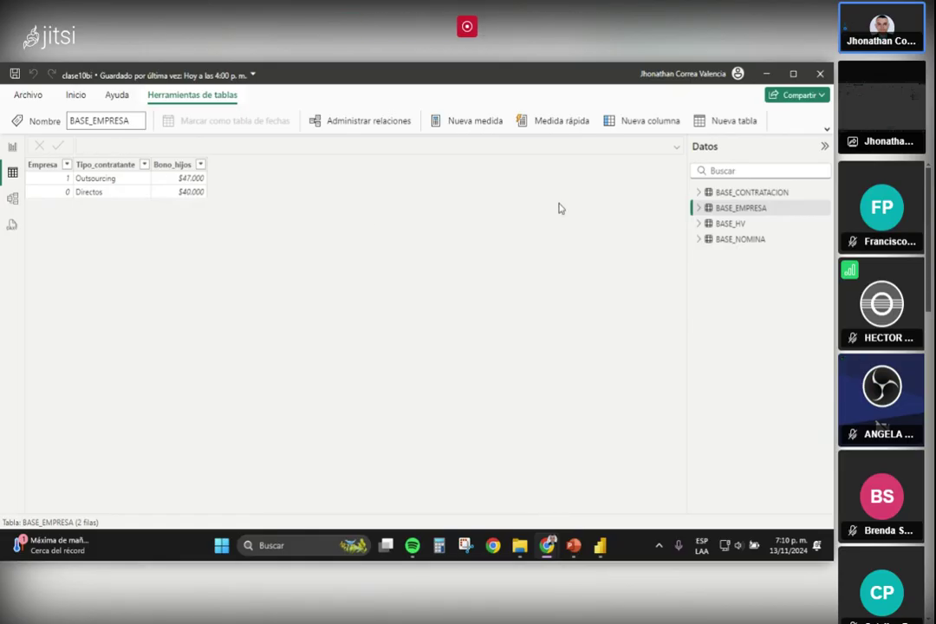
Inspect the distinct values of Dias laborados and Calif_Desemp_Mes in the BASE_NOMINA table, and collapse its field list.
click(758, 244)
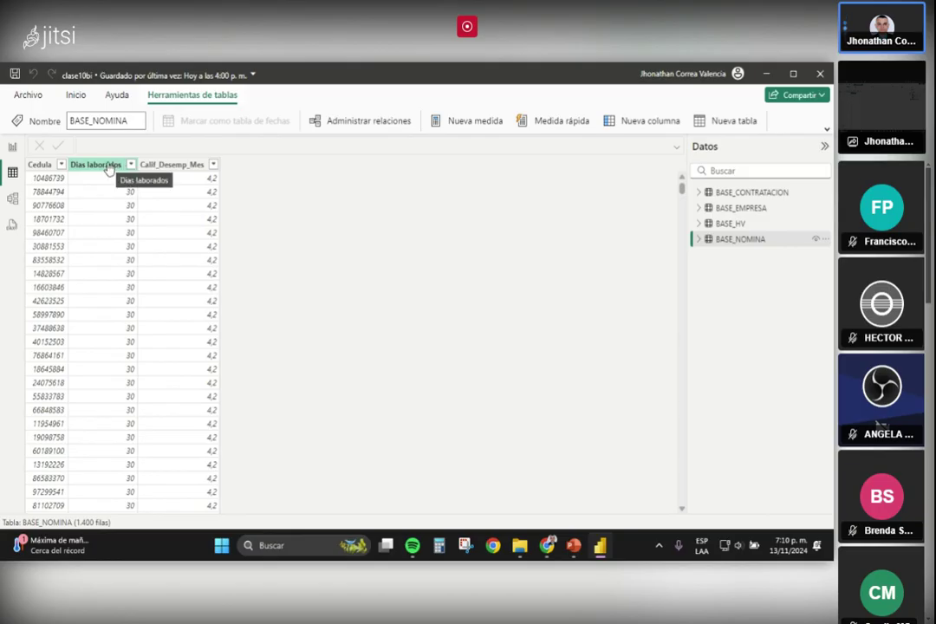
click(131, 164)
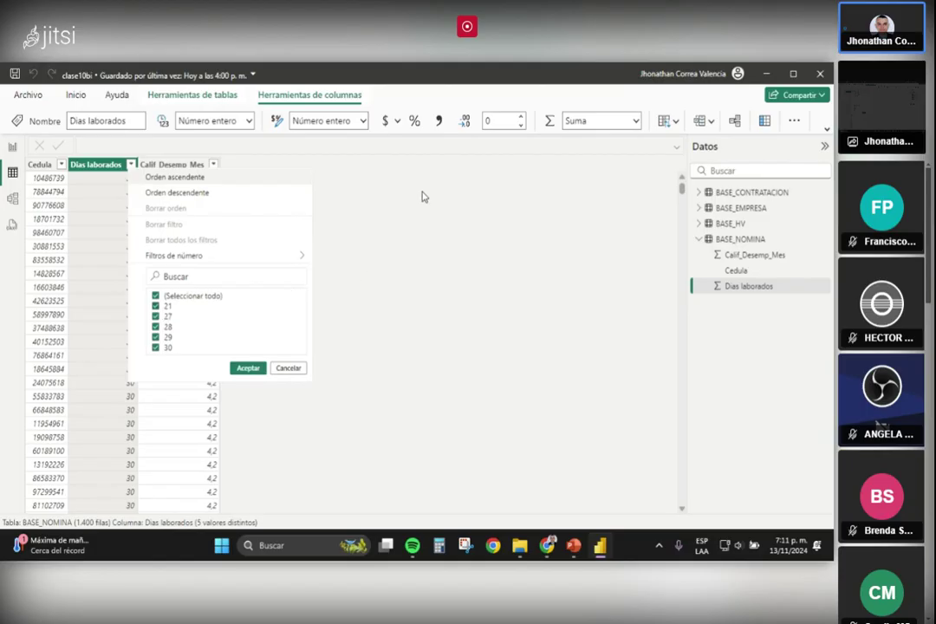
click(357, 167)
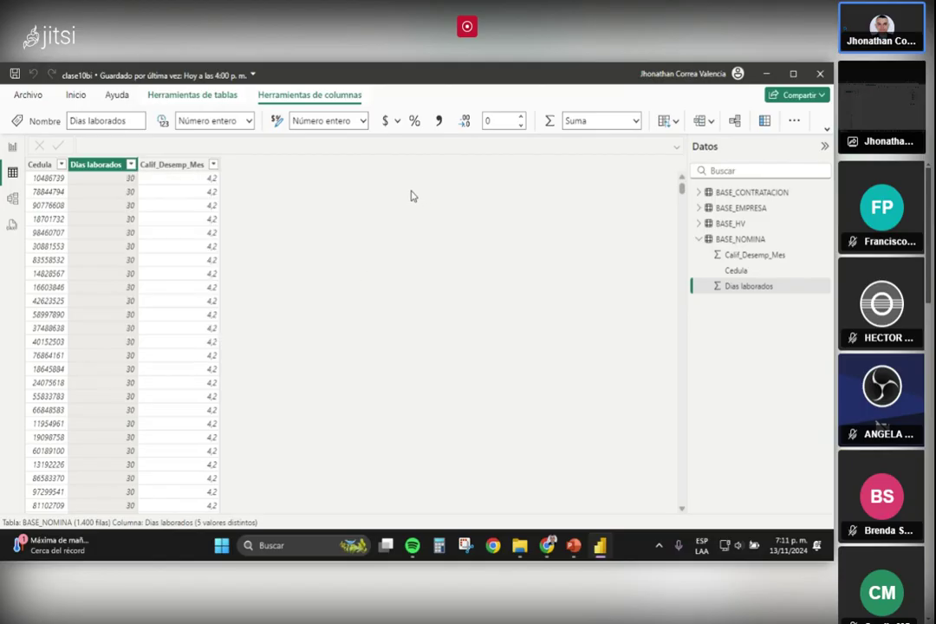
click(213, 166)
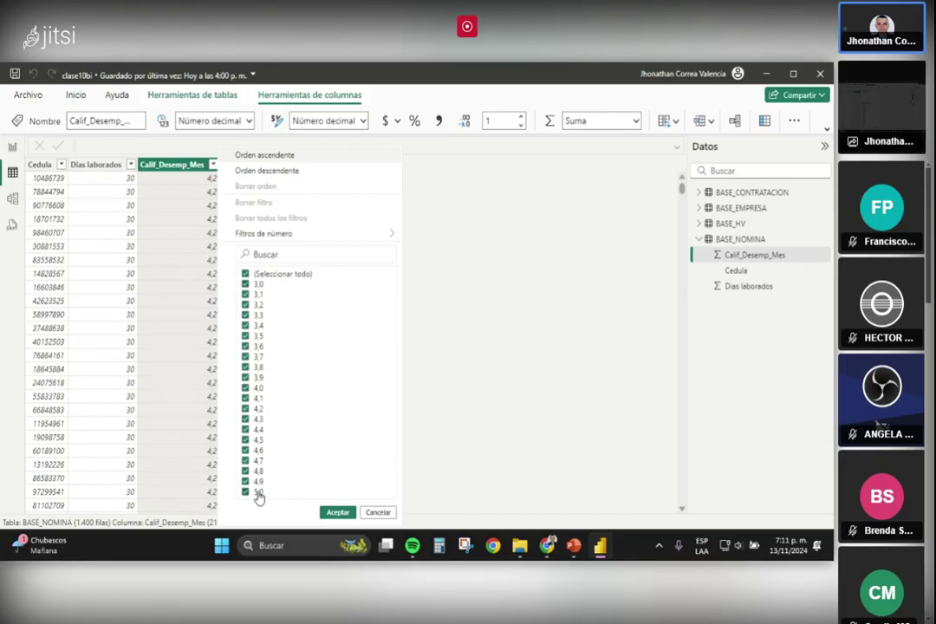
click(482, 313)
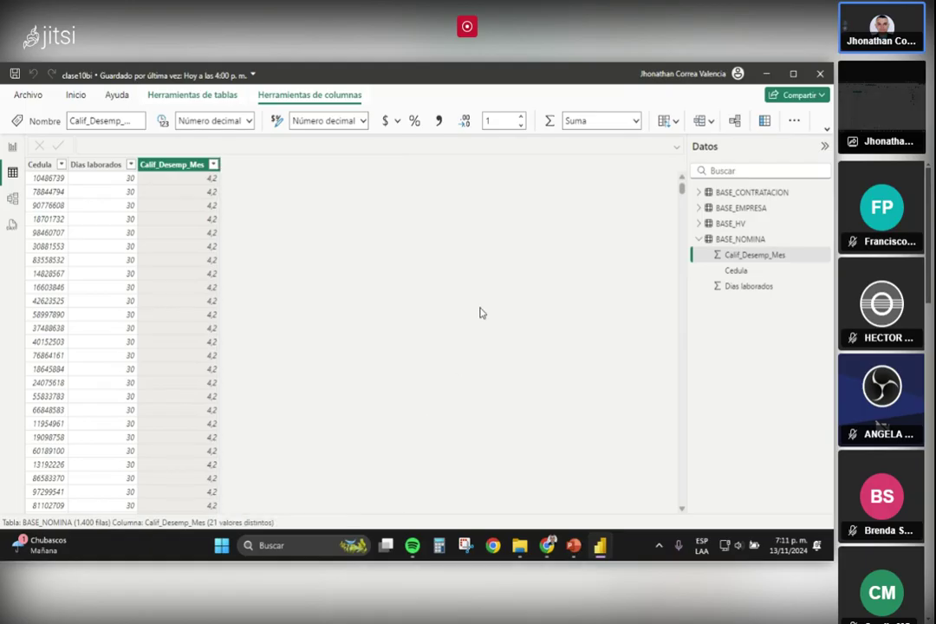
click(701, 240)
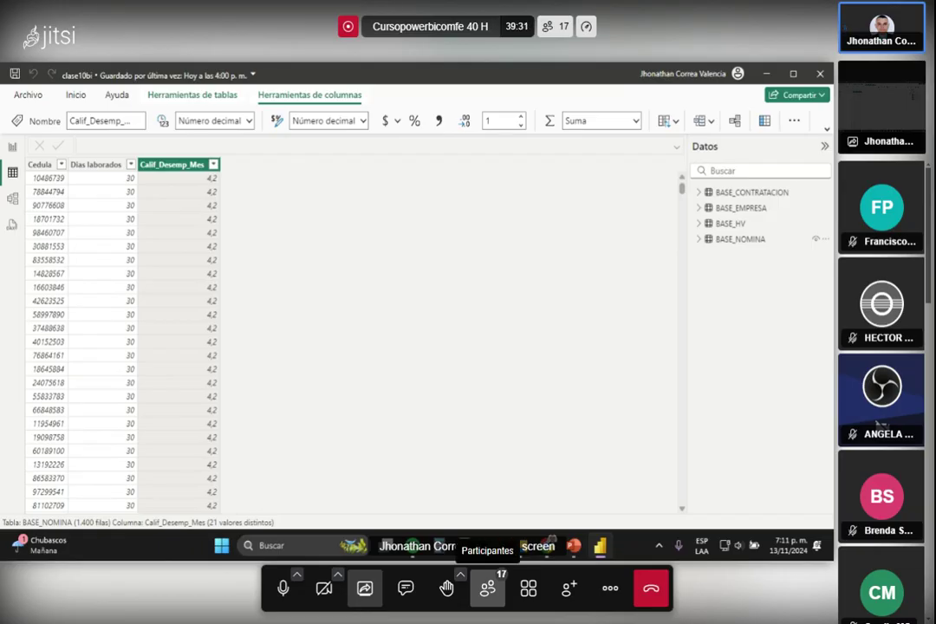
Review the meeting's participants list and look through the attendee thumbnails.
click(488, 589)
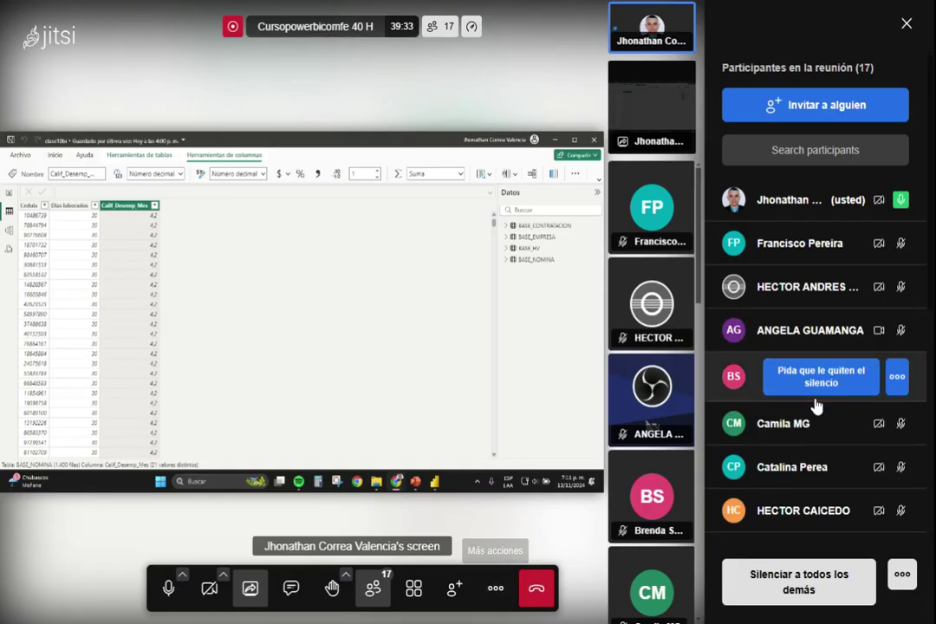
click(376, 594)
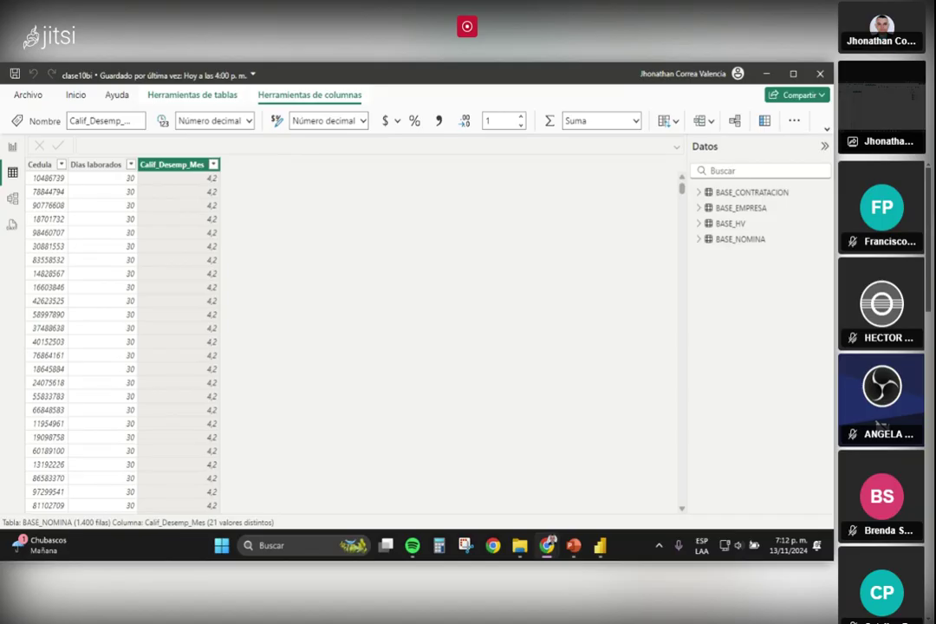
scroll(882, 399, down, 4)
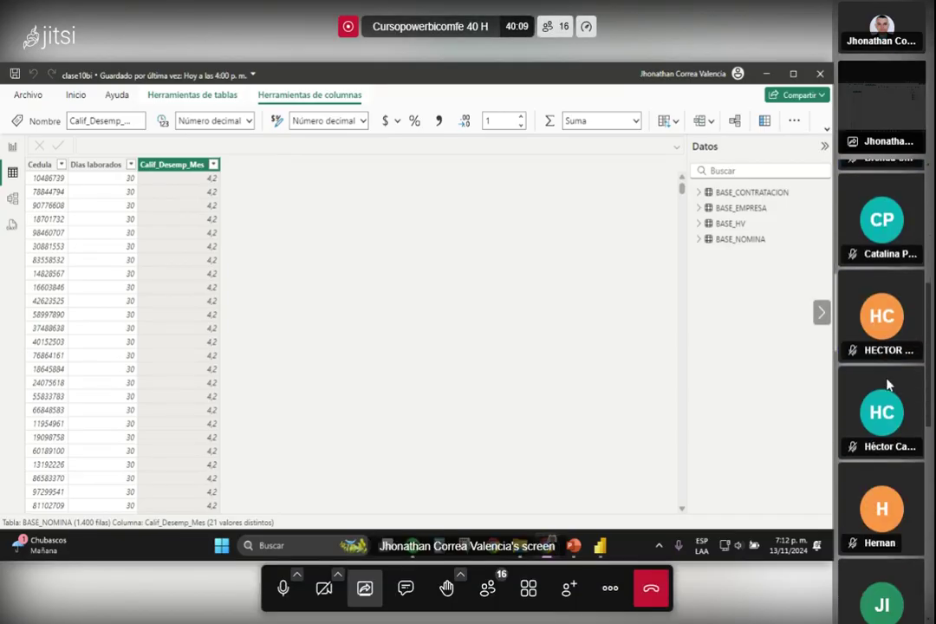
scroll(889, 385, down, 6)
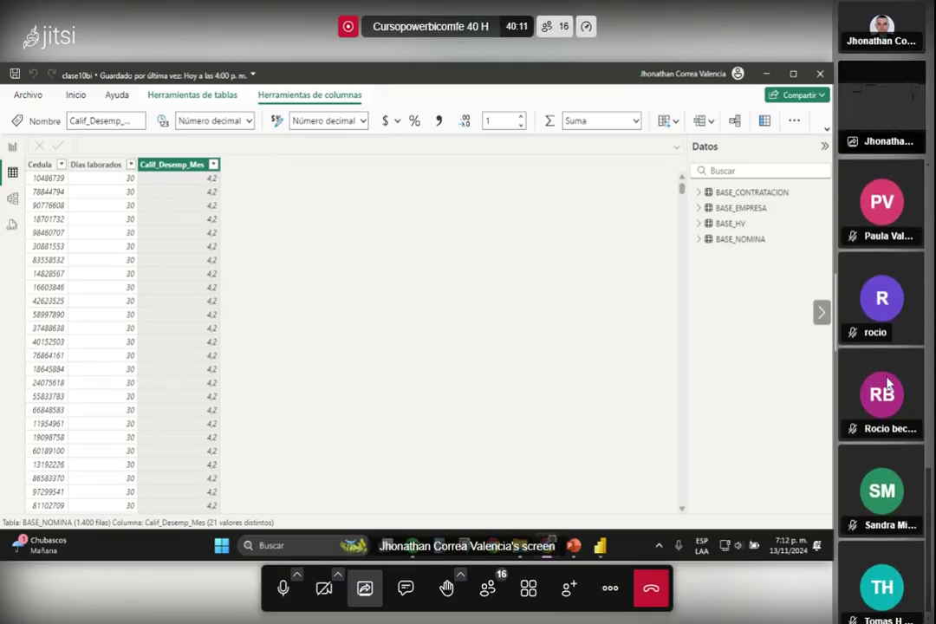
scroll(888, 381, up, 4)
scroll(886, 381, up, 3)
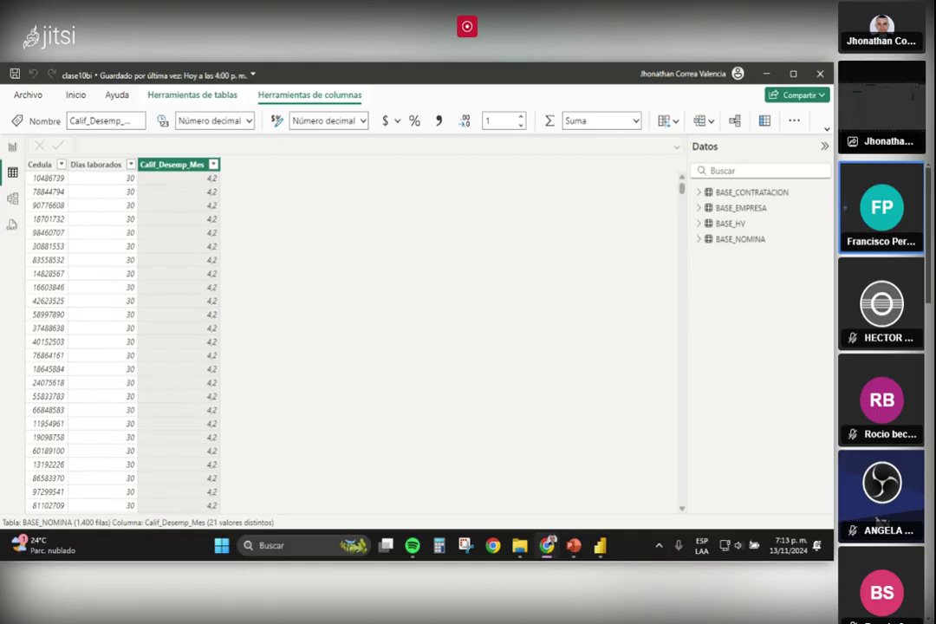
Display BASE_NOMINA and BASE_CONTRATACION in turn, select the Salario column in BASE_CONTRATACION and collapse its field list.
mouse_move(737, 294)
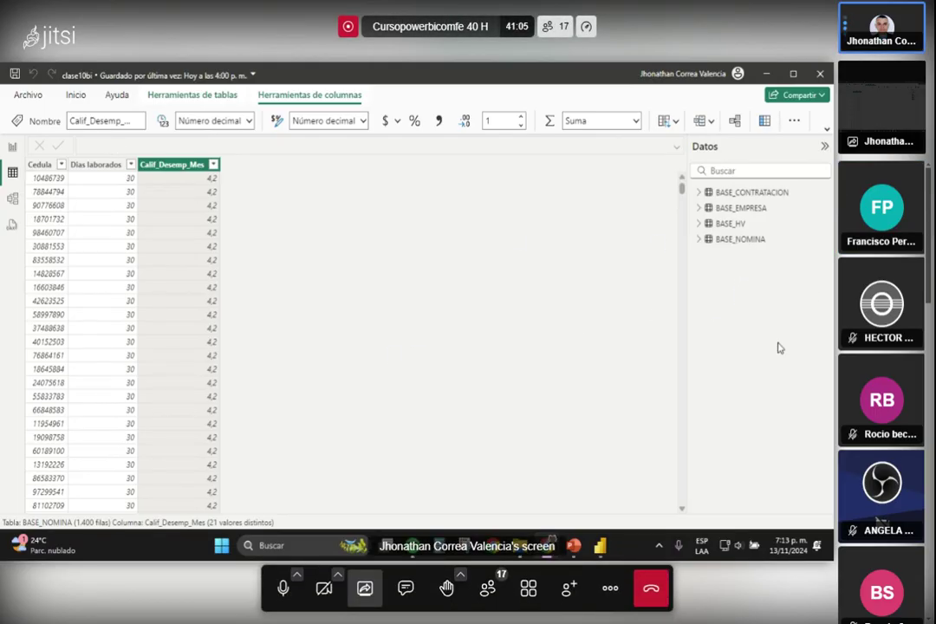
click(733, 245)
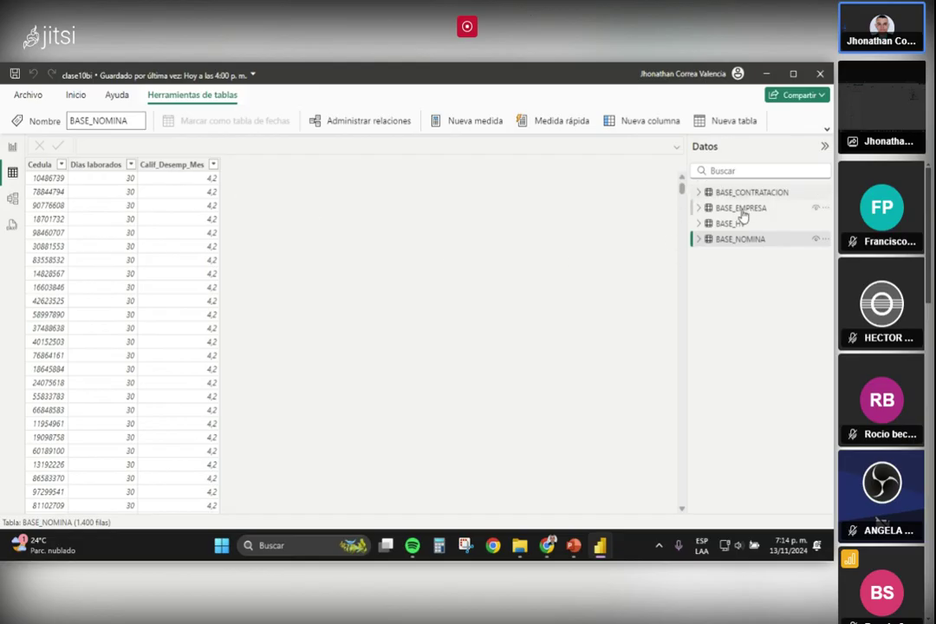
mouse_move(742, 228)
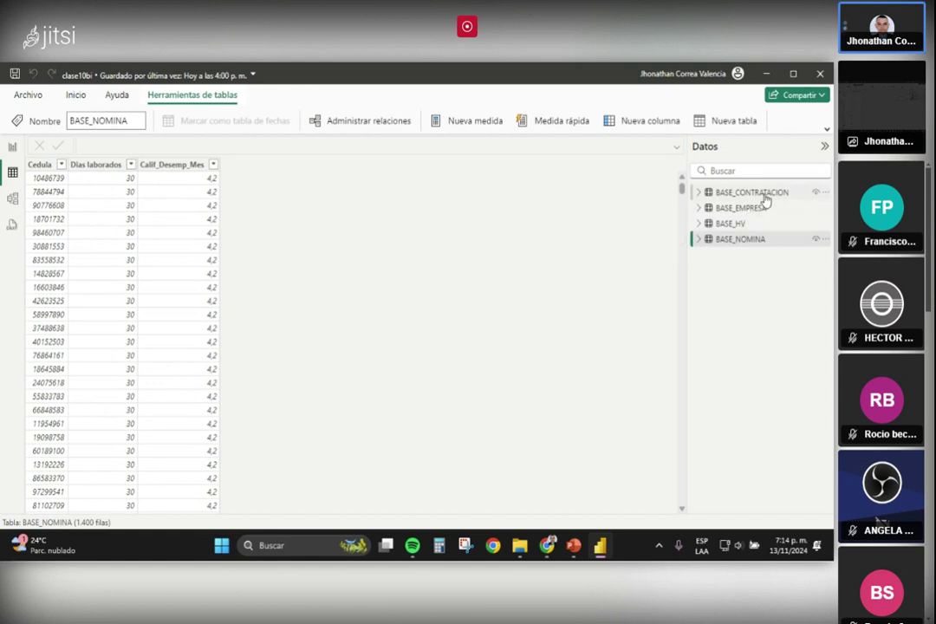
click(764, 193)
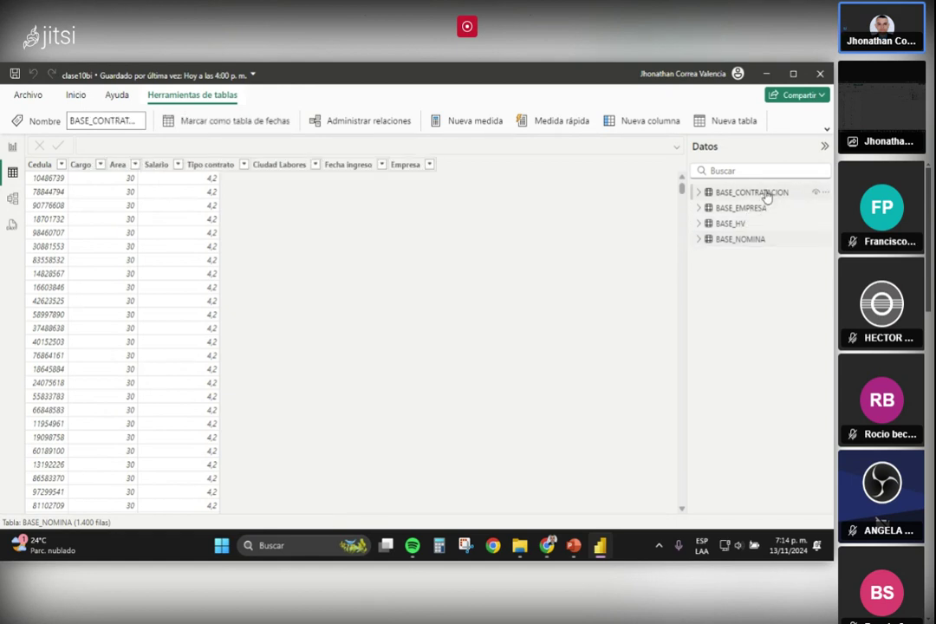
click(164, 164)
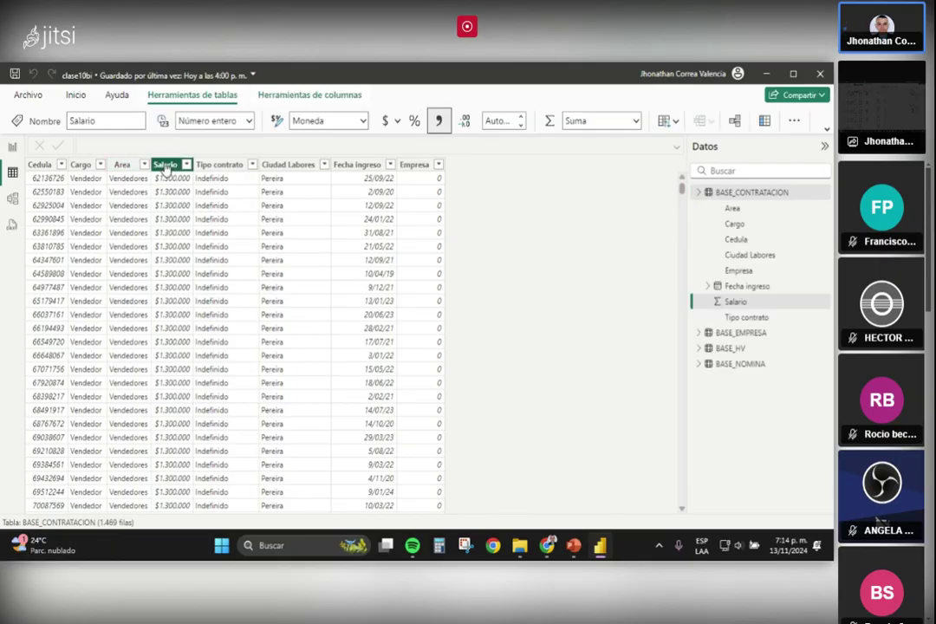
click(700, 191)
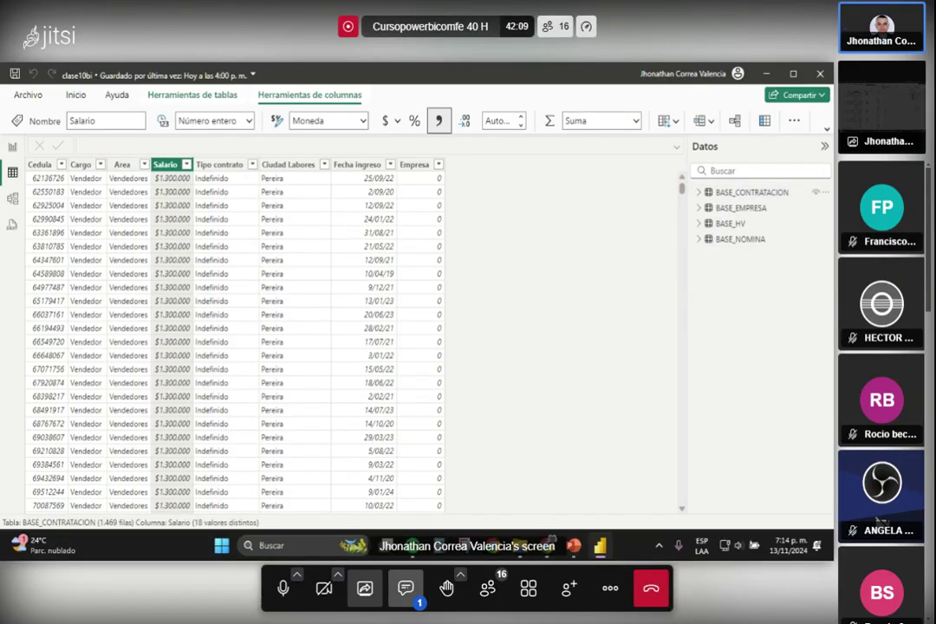
Read the newest answer in the meeting chat, close the chat and display the BASE_NOMINA table.
key(c)
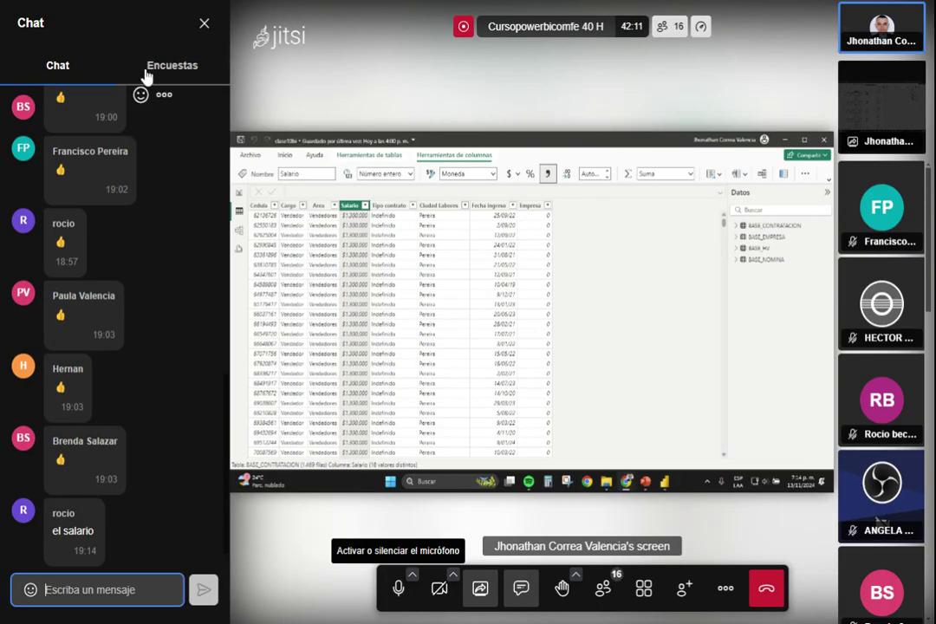
click(204, 23)
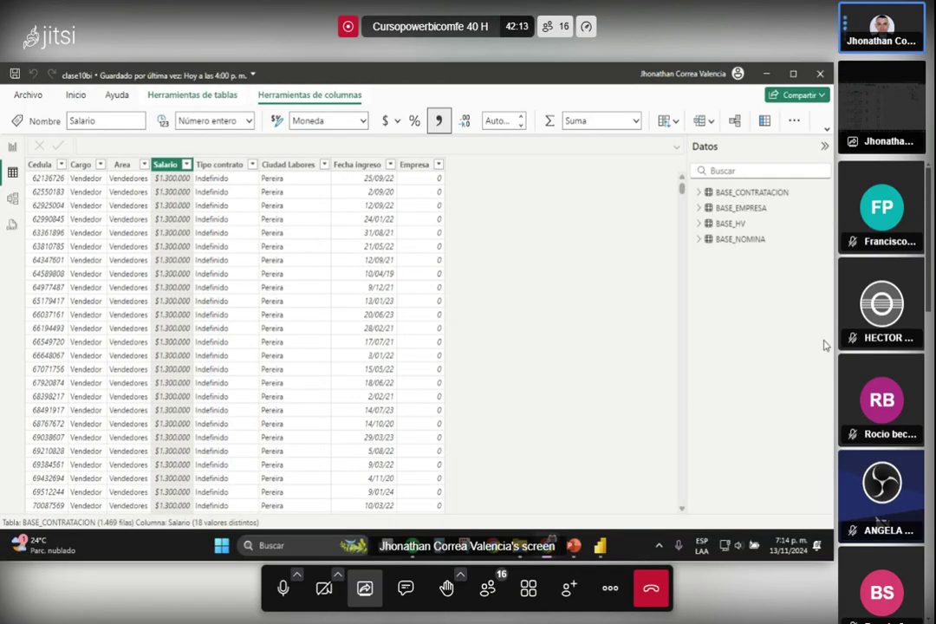
click(741, 240)
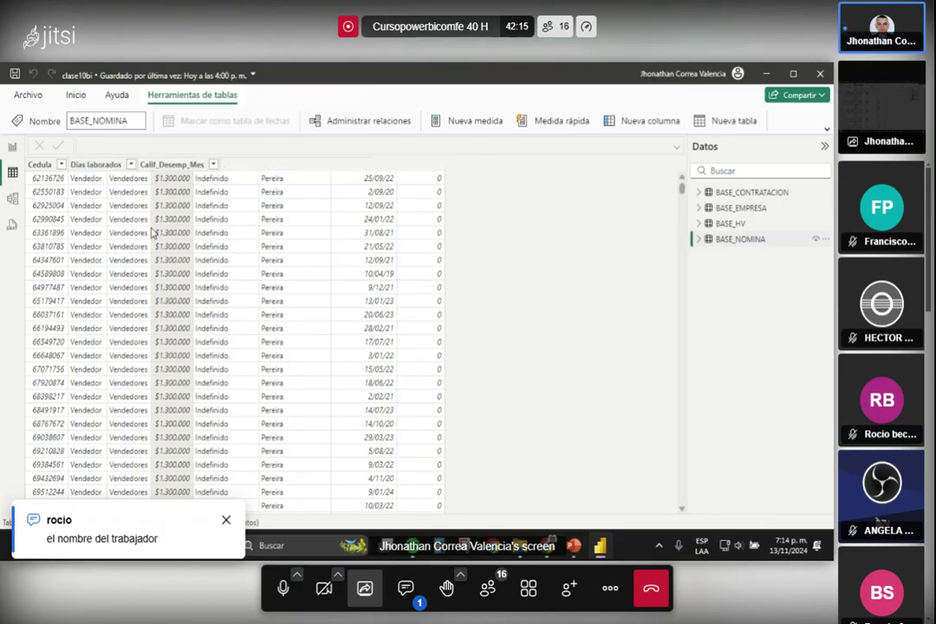
Inspect the distinct values of Dias laborados in BASE_NOMINA and display the BASE_CONTRATACION table.
click(99, 166)
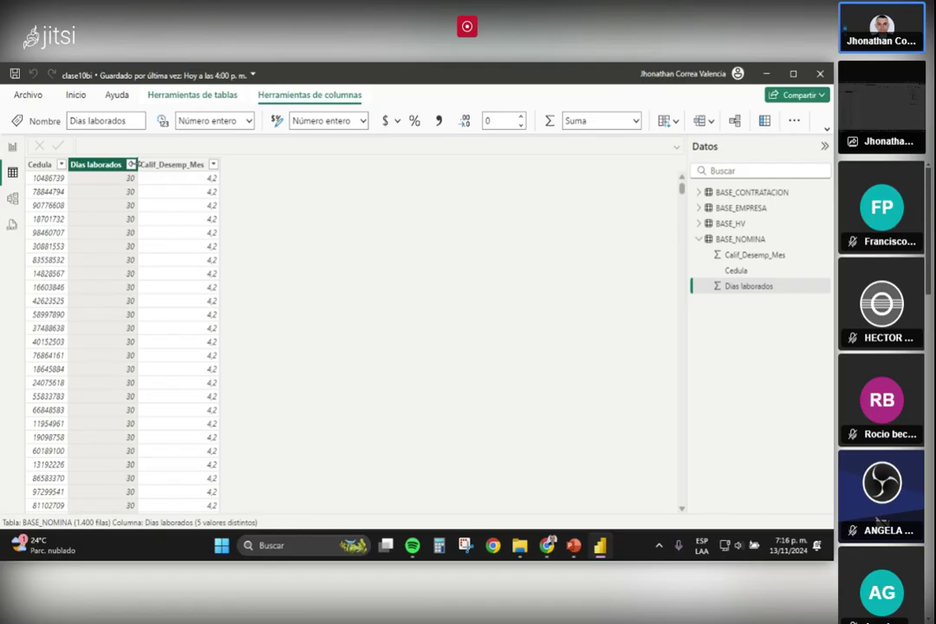
click(131, 163)
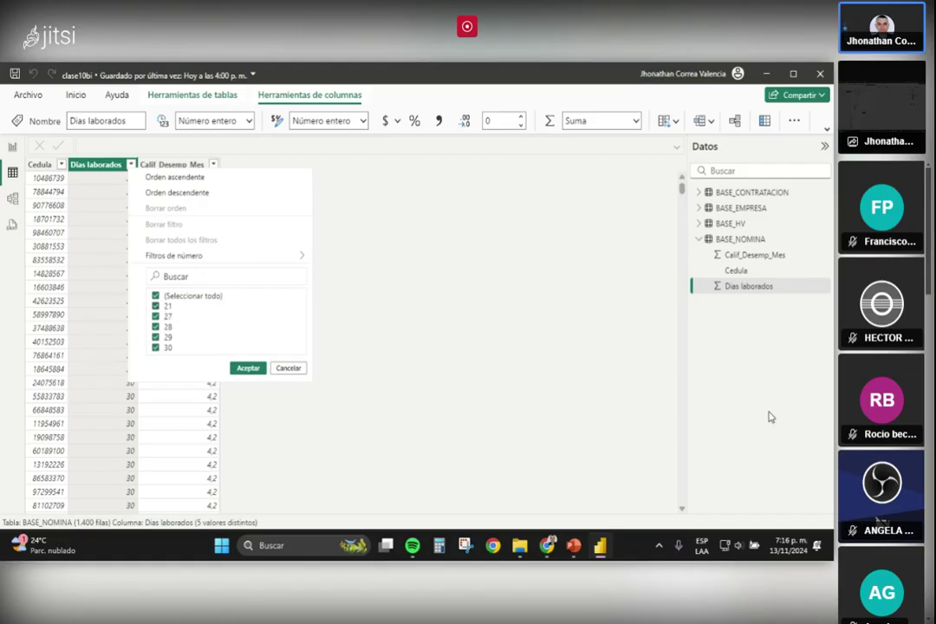
click(765, 194)
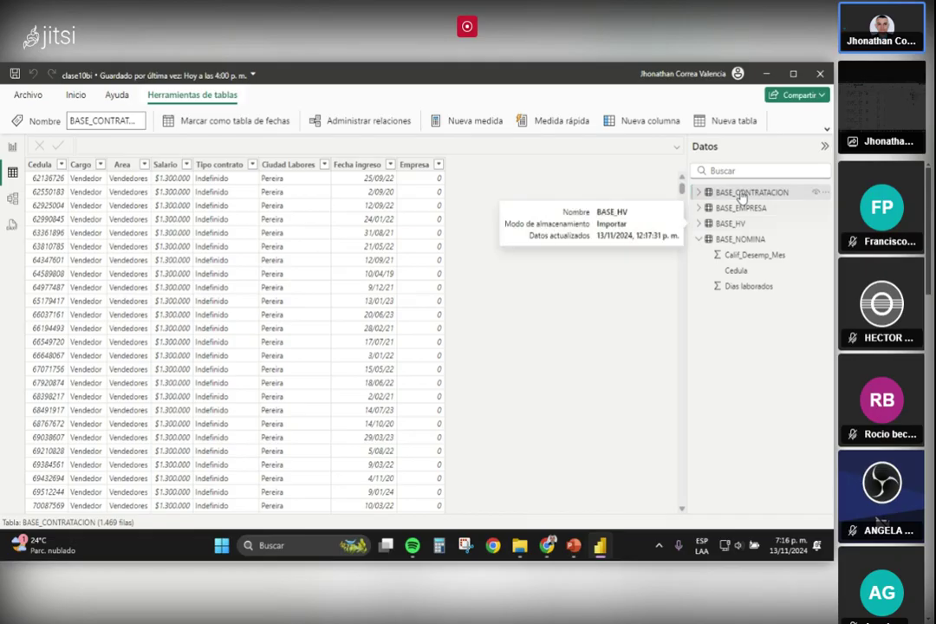
mouse_move(741, 198)
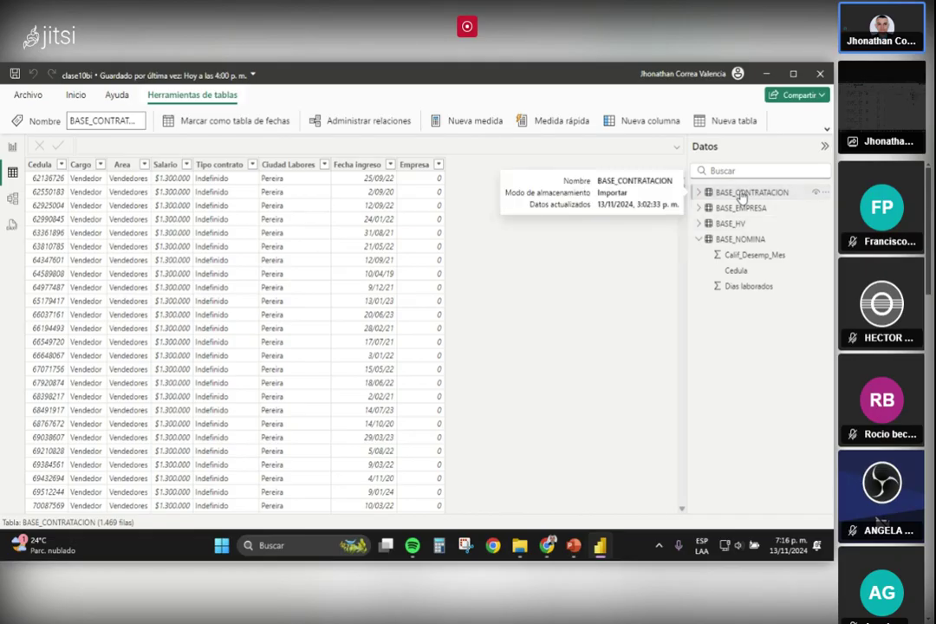
click(741, 196)
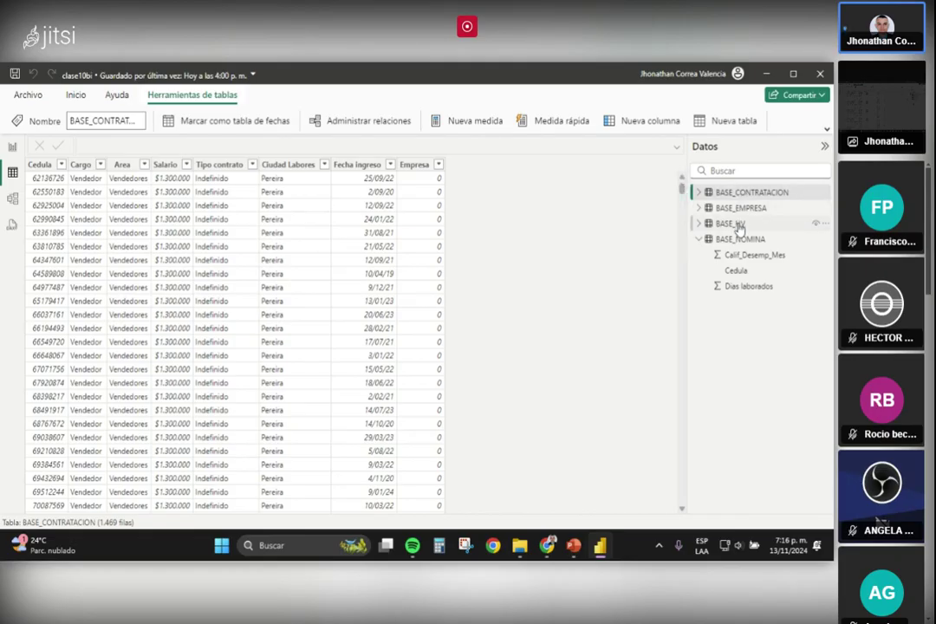
Display the BASE_HV table, select its Discapacidad and Numero de Hijos columns in turn, and collapse its field list.
click(735, 224)
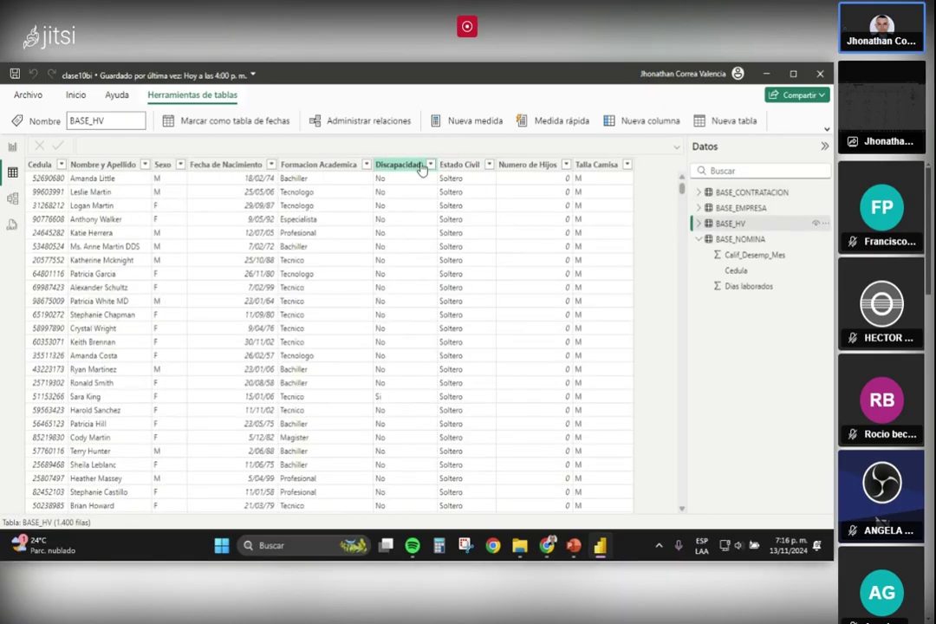
click(420, 168)
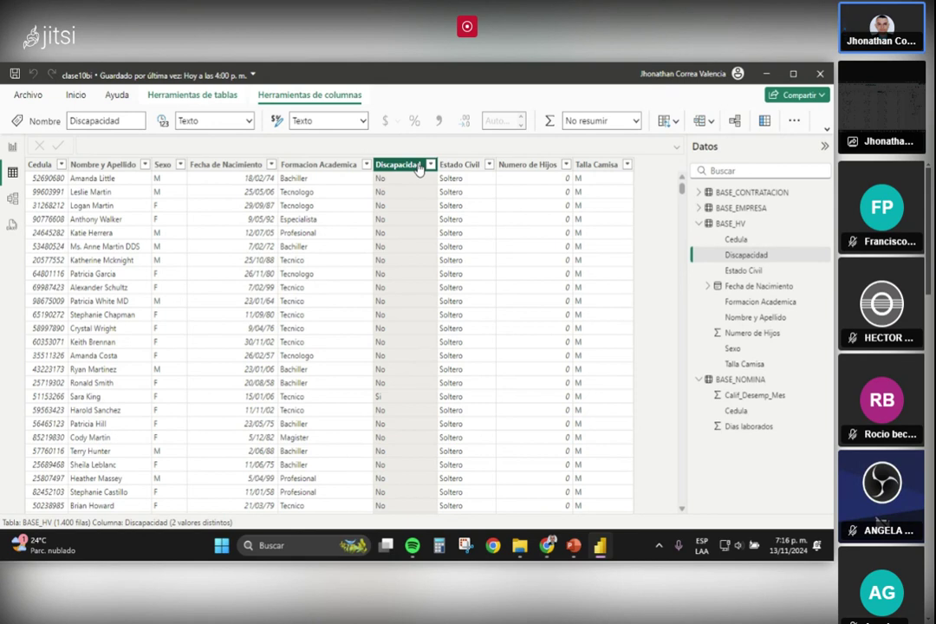
click(506, 167)
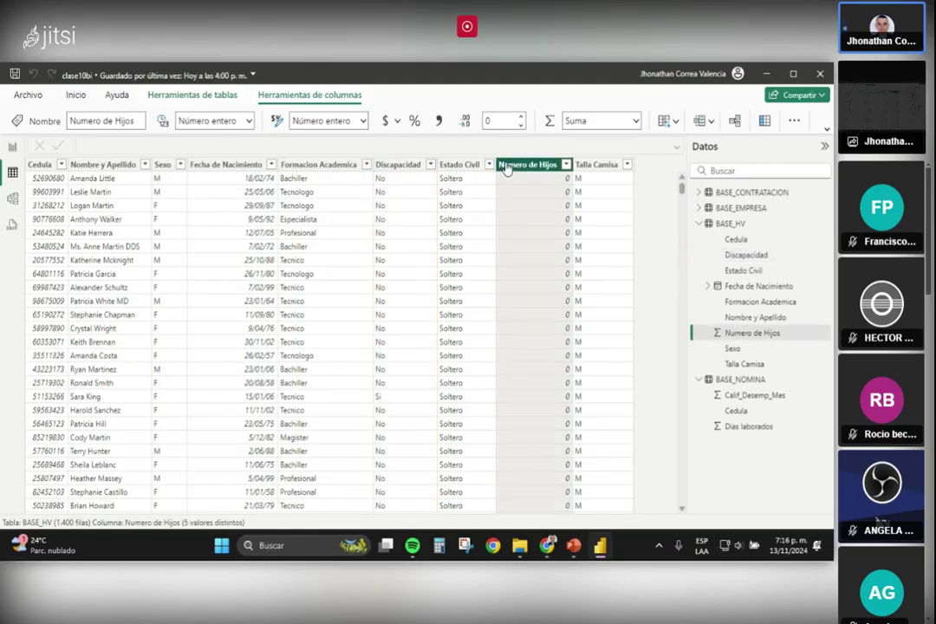
click(697, 223)
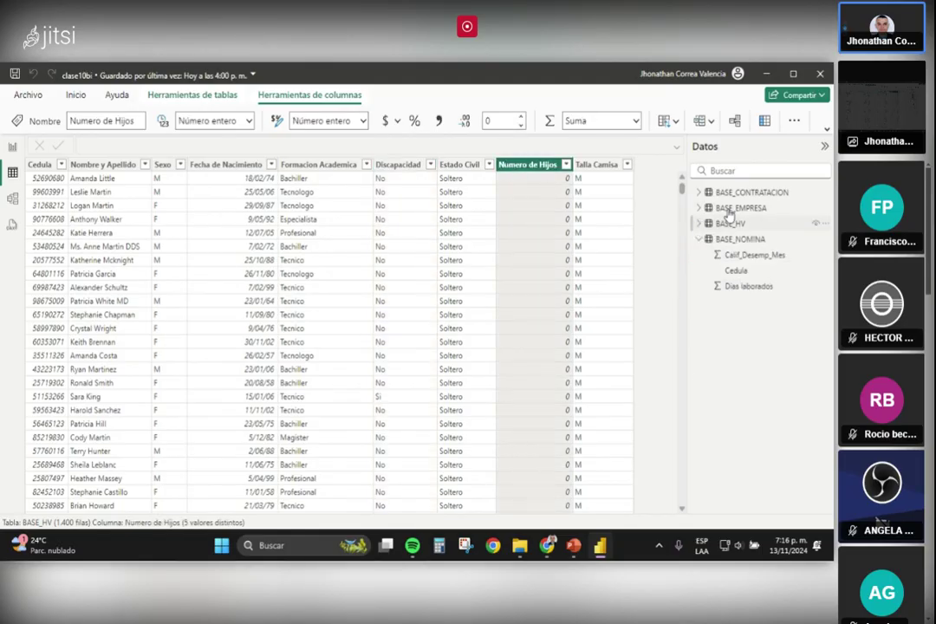
Display the BASE_EMPRESA table, select its Bono_hijos column, and collapse the BASE_EMPRESA and BASE_NOMINA field lists.
click(737, 209)
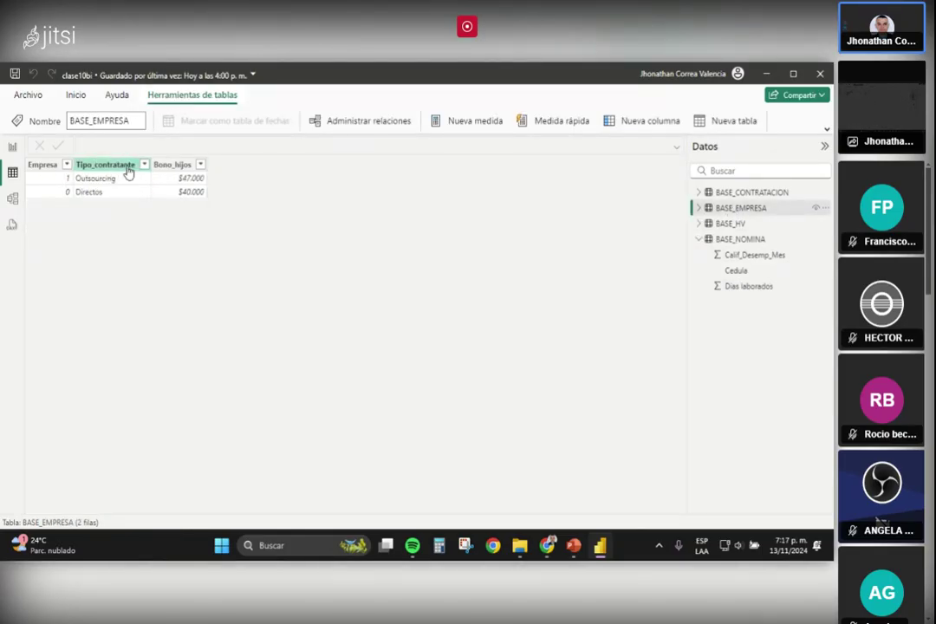
click(178, 166)
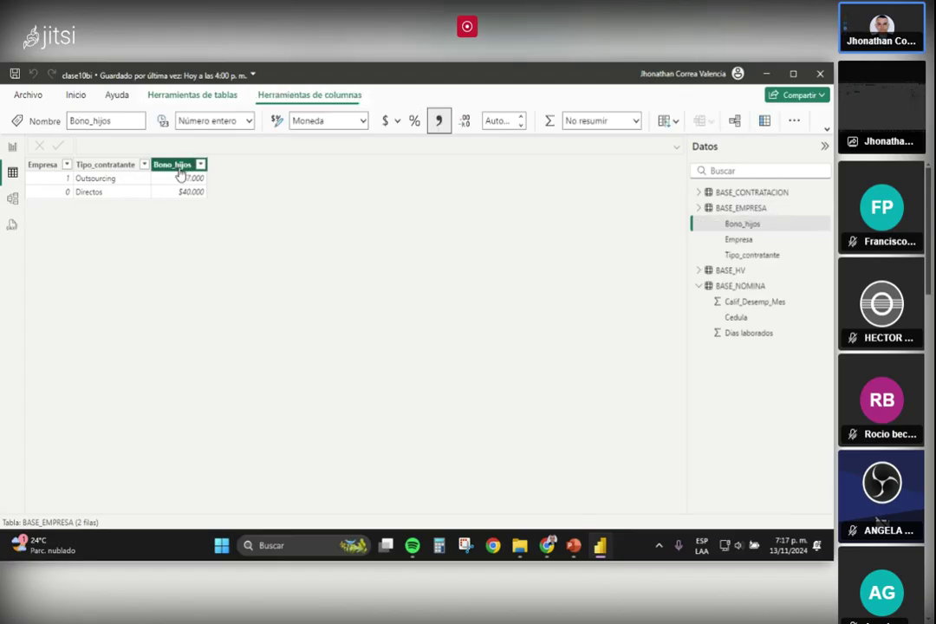
click(699, 208)
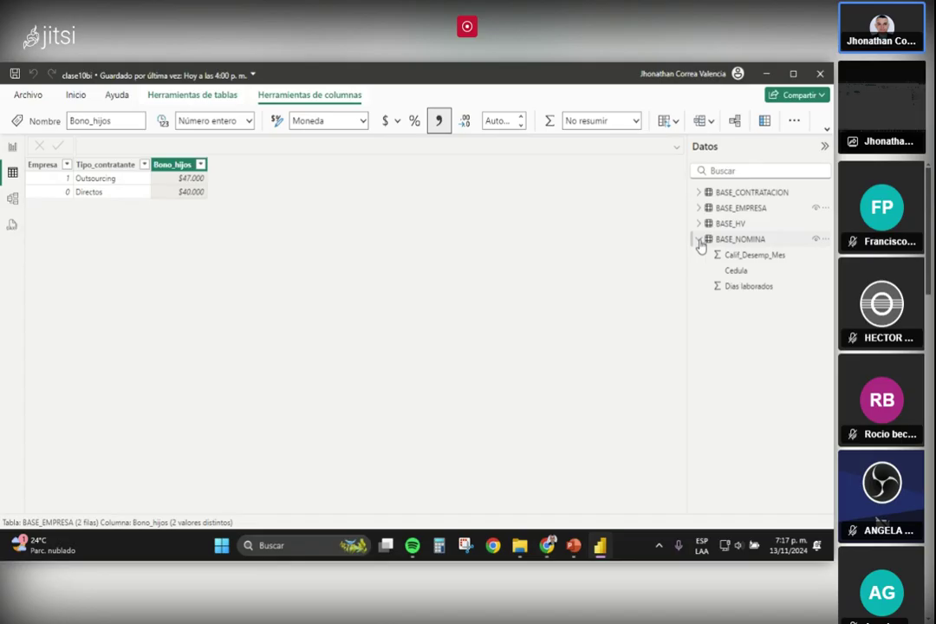
click(699, 239)
Compare BASE_NOMINA with the Salario column of BASE_CONTRATACION, collapse the expanded fields and return to BASE_NOMINA.
click(741, 239)
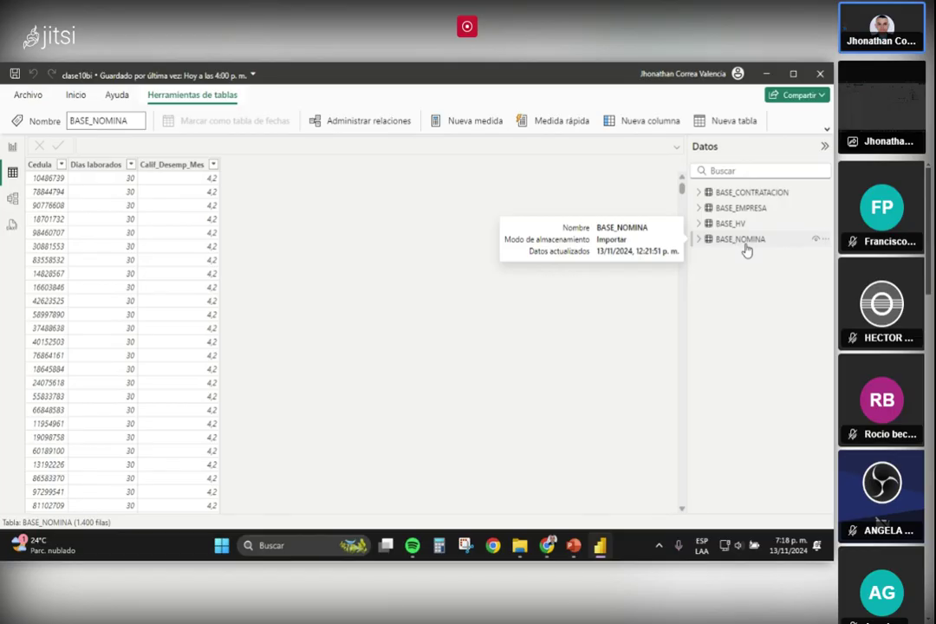
click(750, 194)
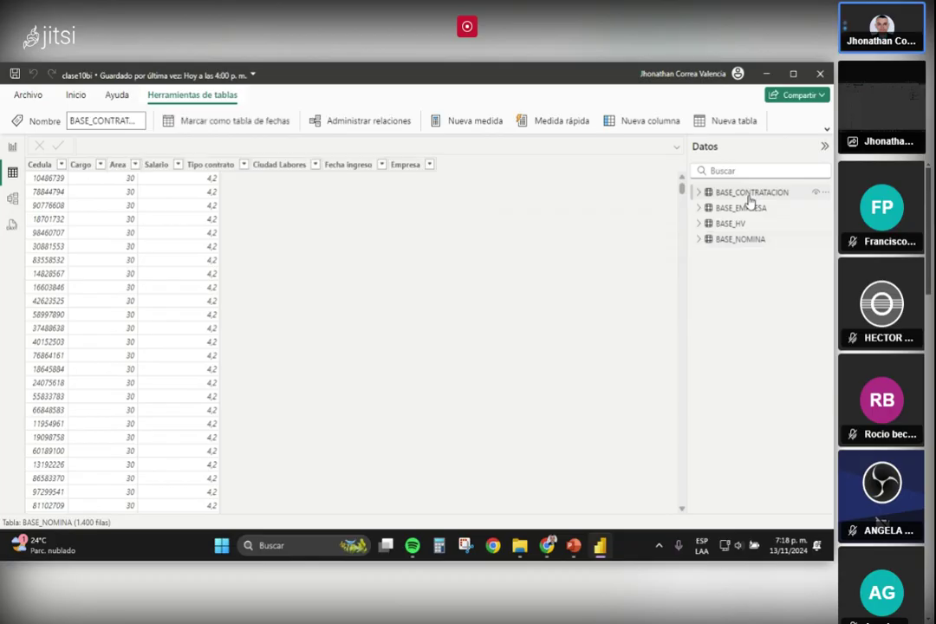
click(167, 165)
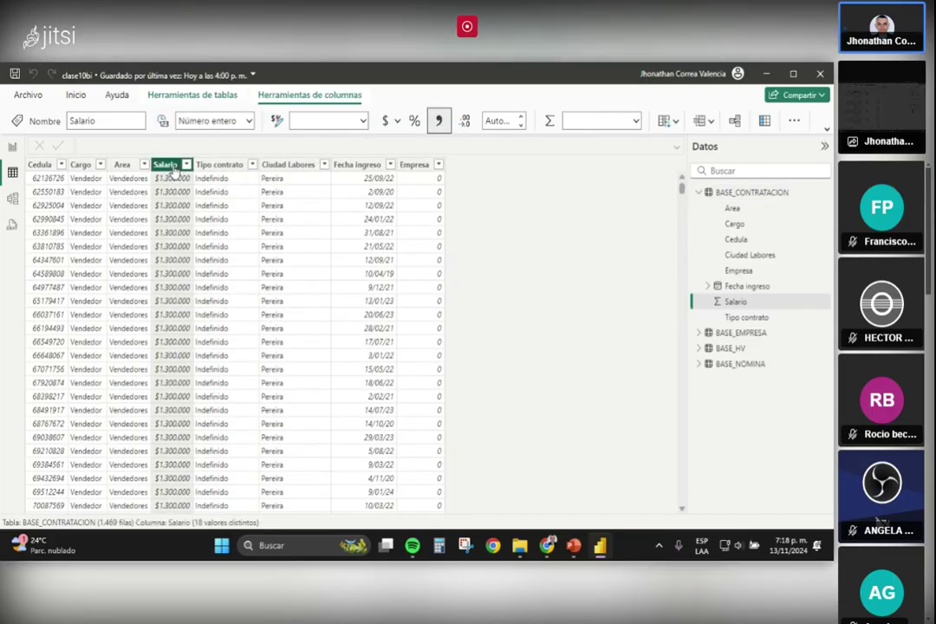
click(700, 193)
click(706, 241)
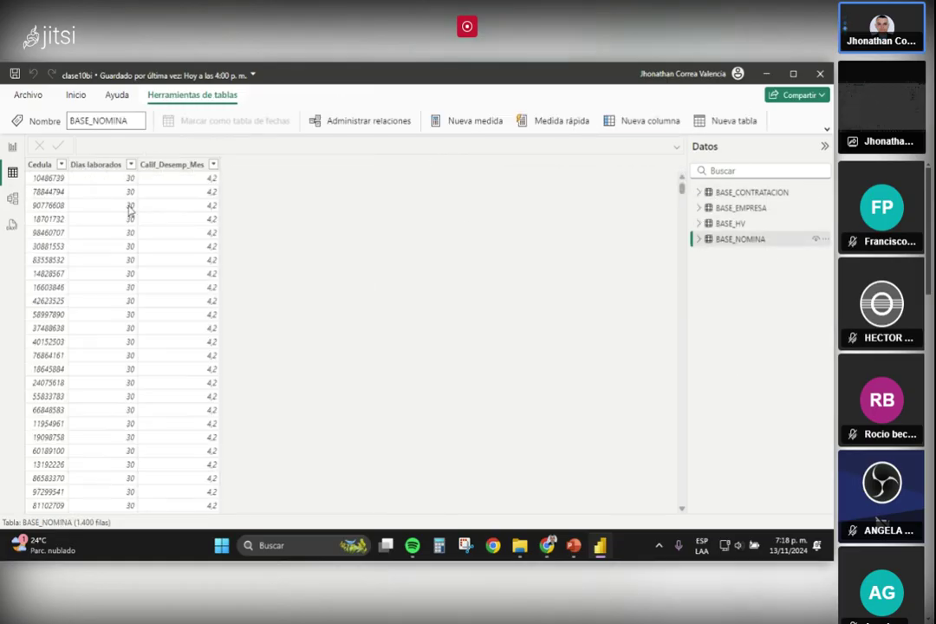
Review the distinct Dias laborados values in BASE_NOMINA and the Salario column in BASE_CONTRATACION, ending with BASE_NOMINA displayed.
click(130, 165)
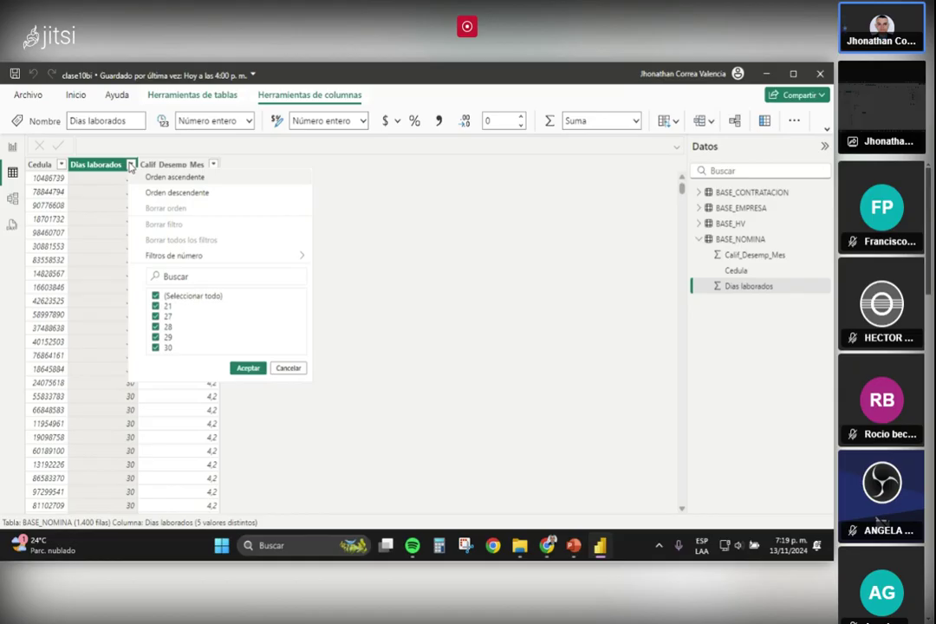
click(735, 192)
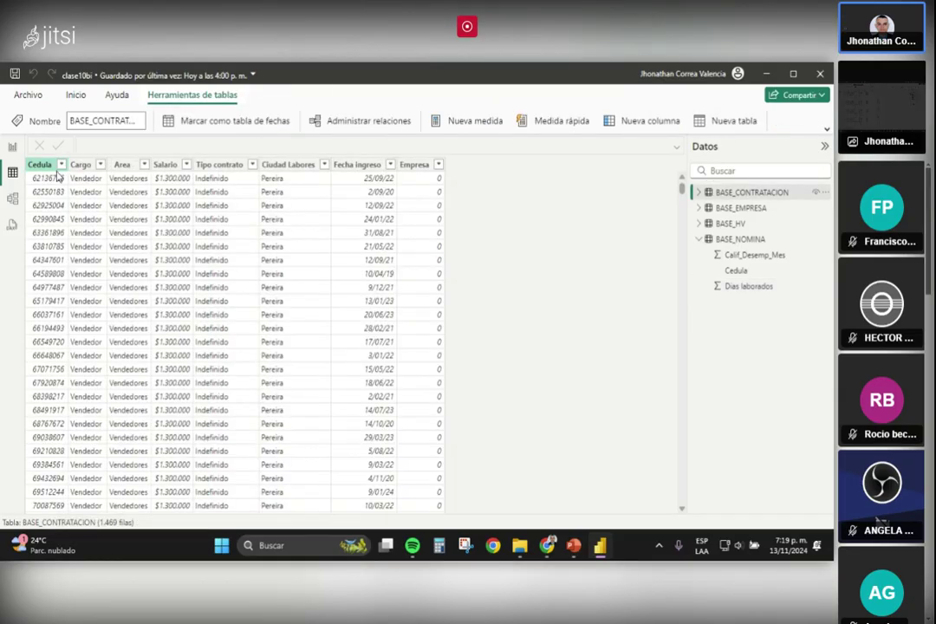
click(166, 164)
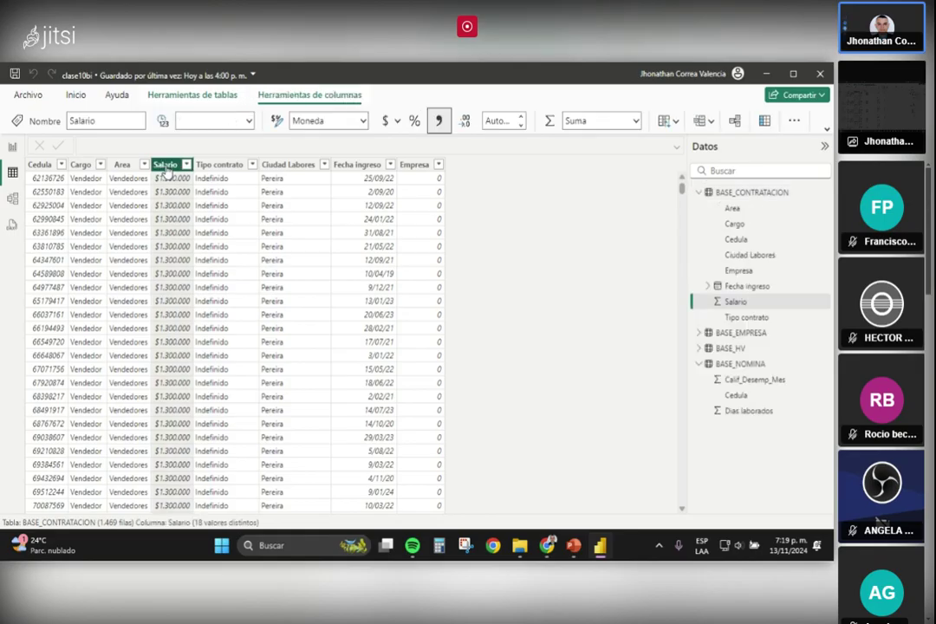
click(698, 194)
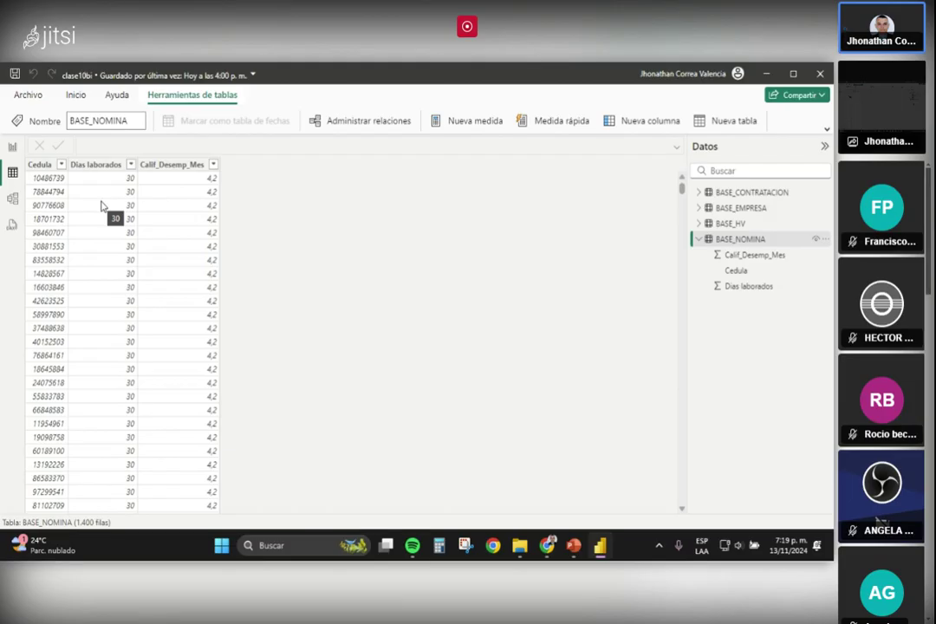
Show the data model with its properties collapsed and examine how BASE_CONTRATACION relates to BASE_EMPRESA and BASE_HV.
click(13, 198)
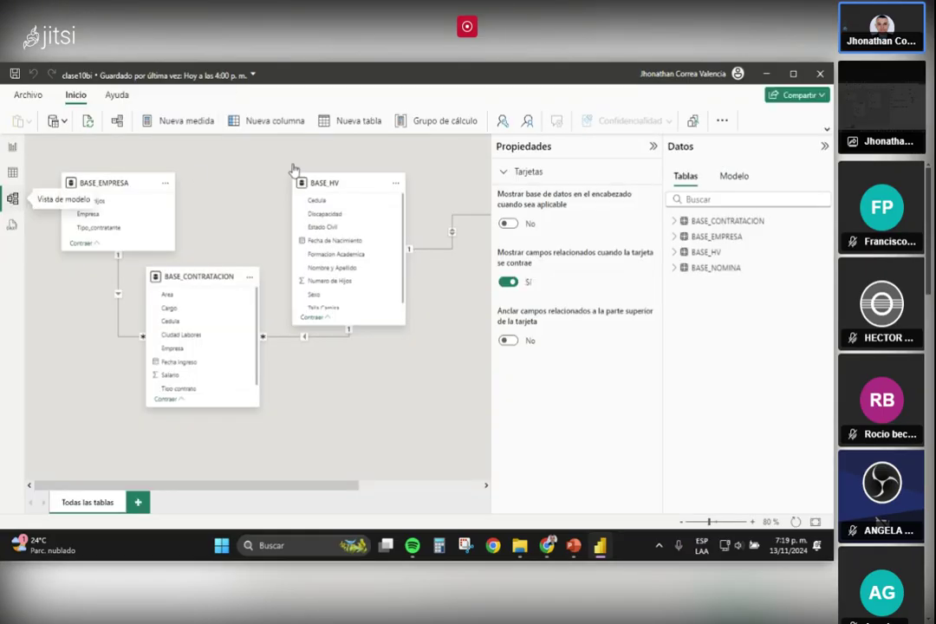
click(652, 147)
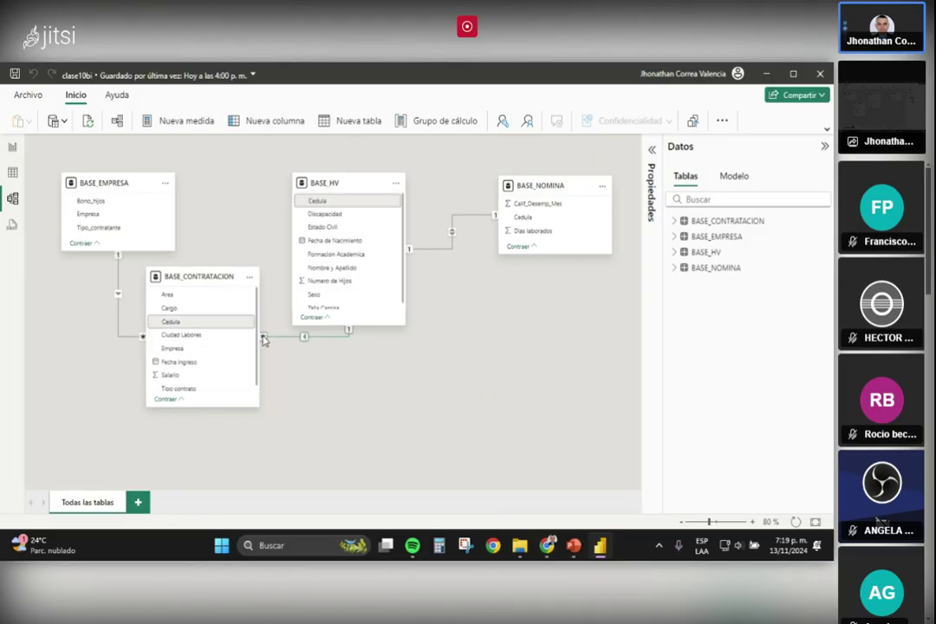
click(137, 336)
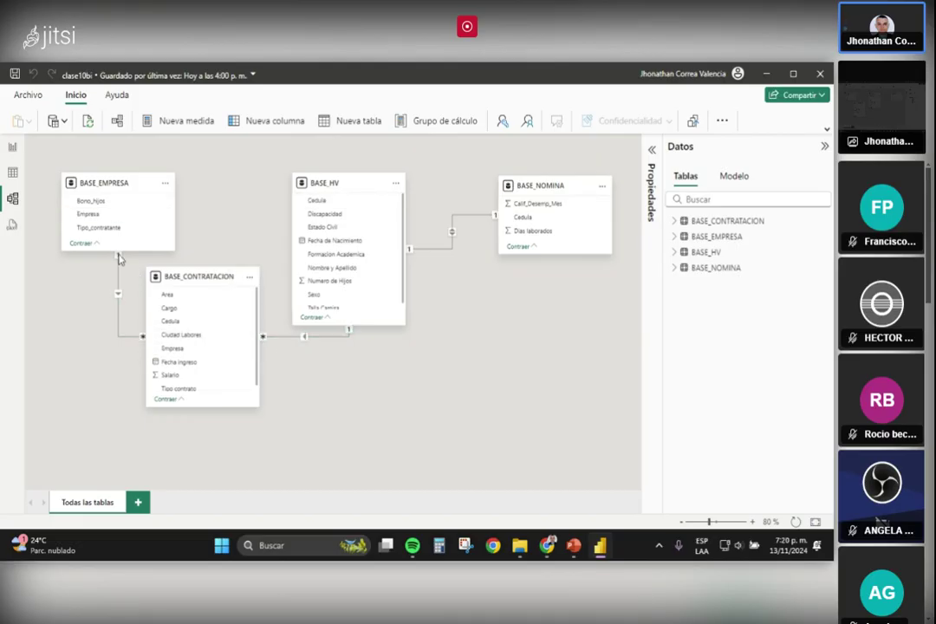
click(312, 381)
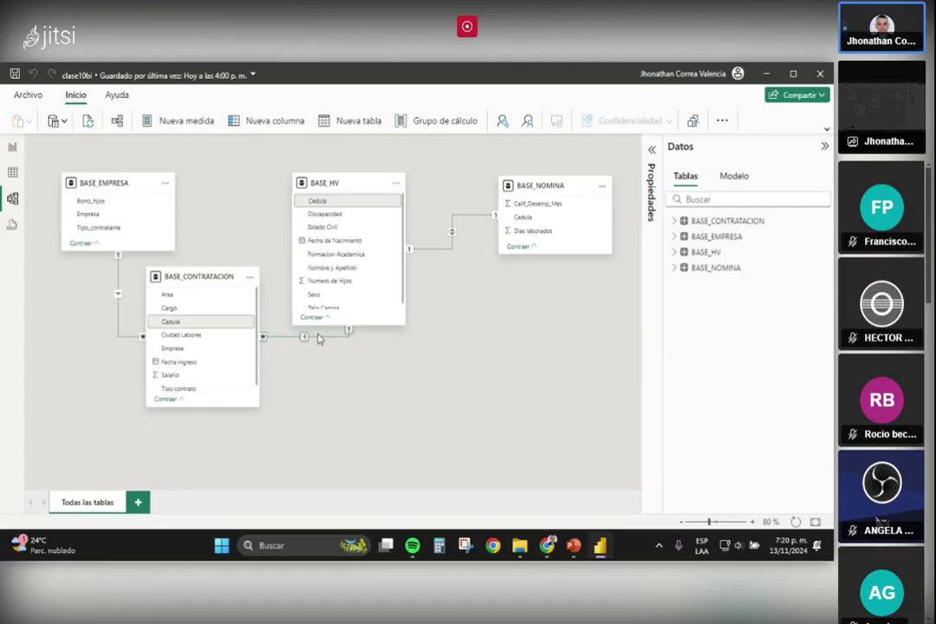
Check the BASE_NOMINA data and the BASE_CONTRATACION fields in the data model, ending in the table view of BASE_NOMINA.
click(14, 176)
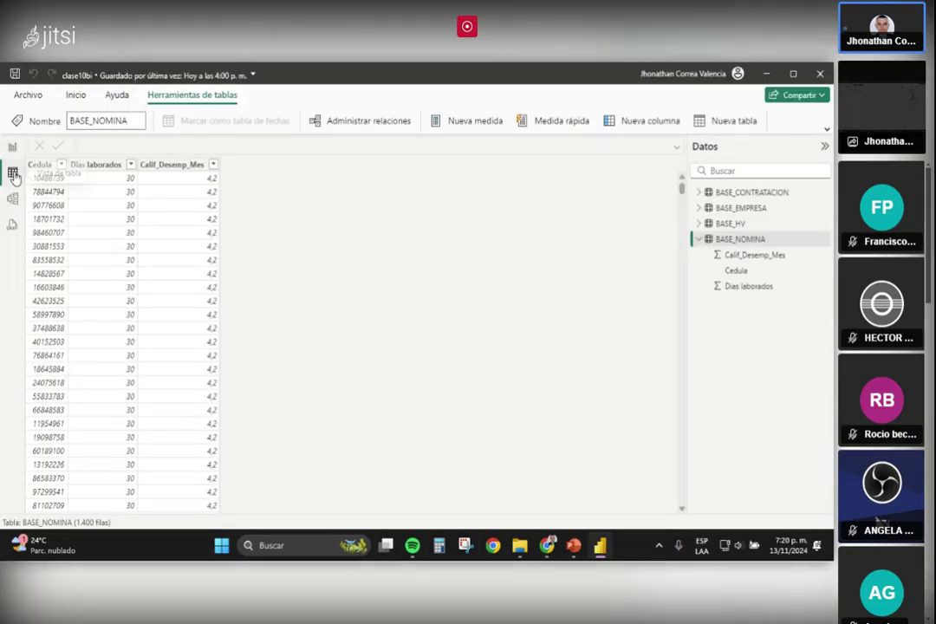
click(13, 202)
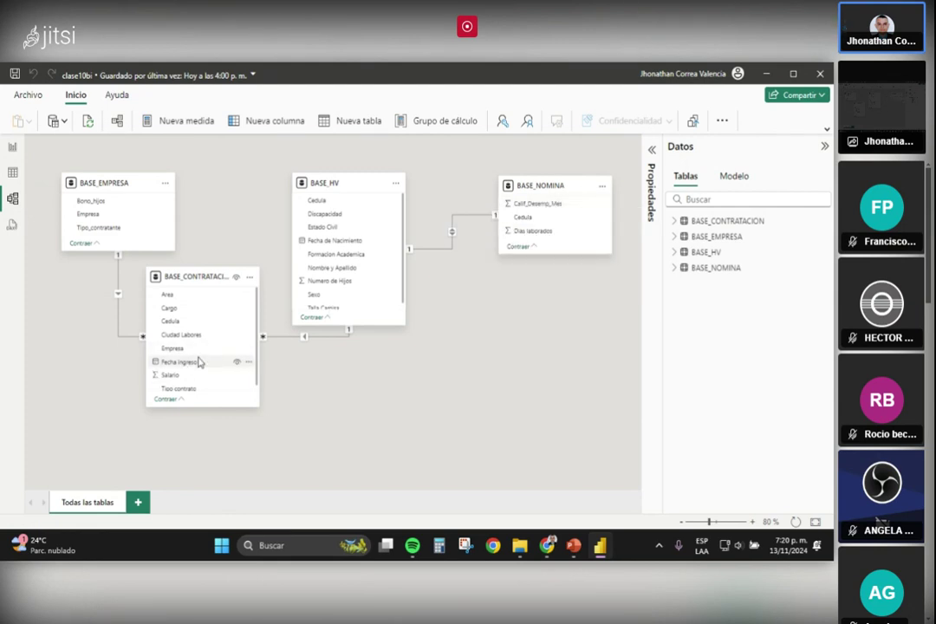
scroll(184, 365, down, 1)
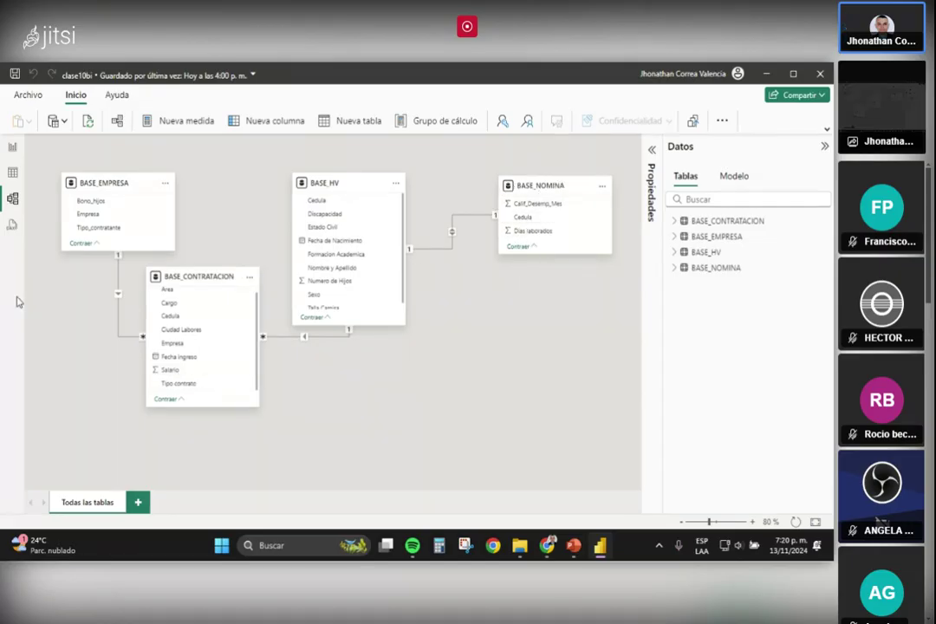
click(19, 176)
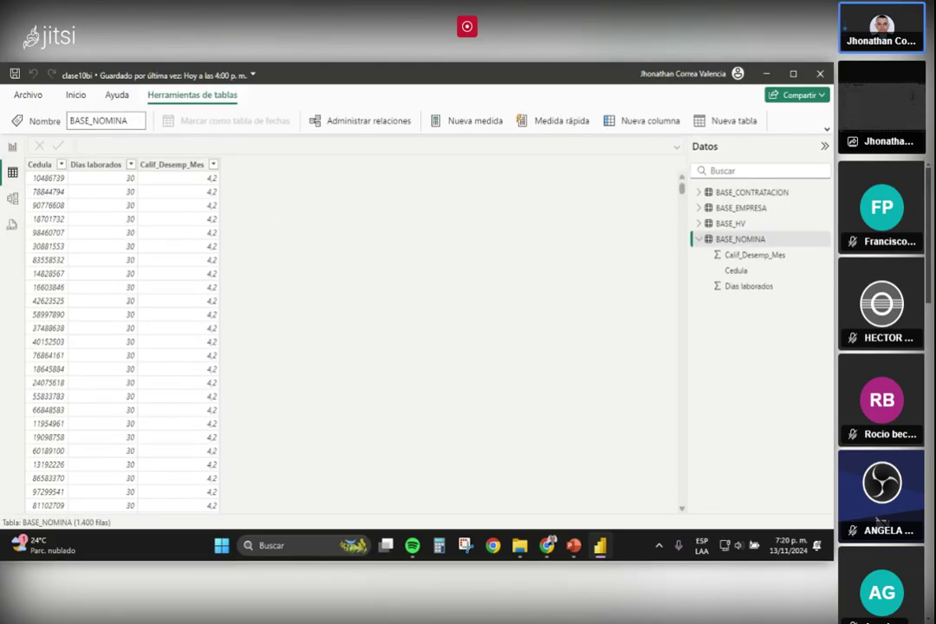
Look through the meeting's attendee thumbnails.
scroll(873, 275, down, 6)
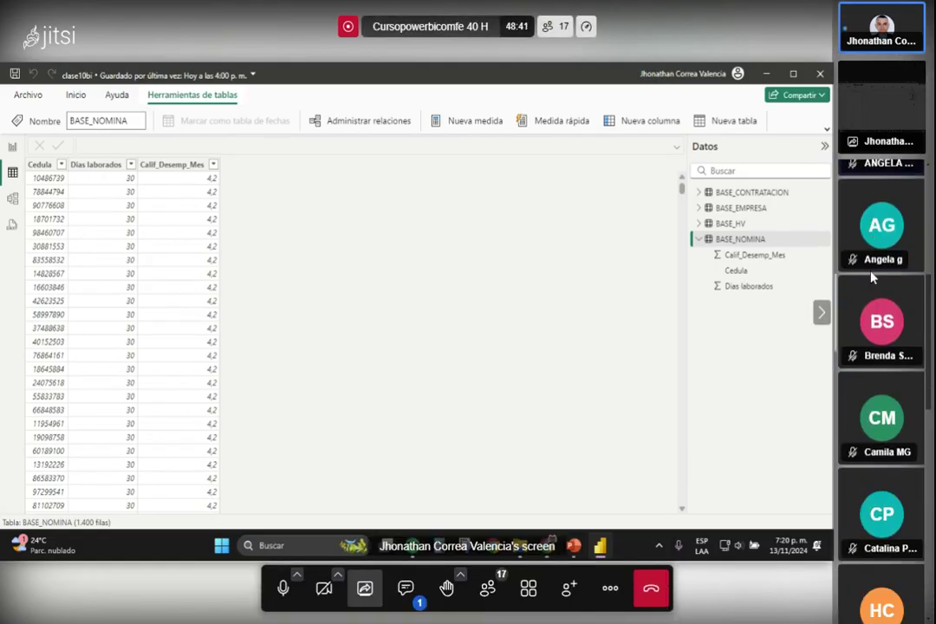
scroll(873, 276, down, 4)
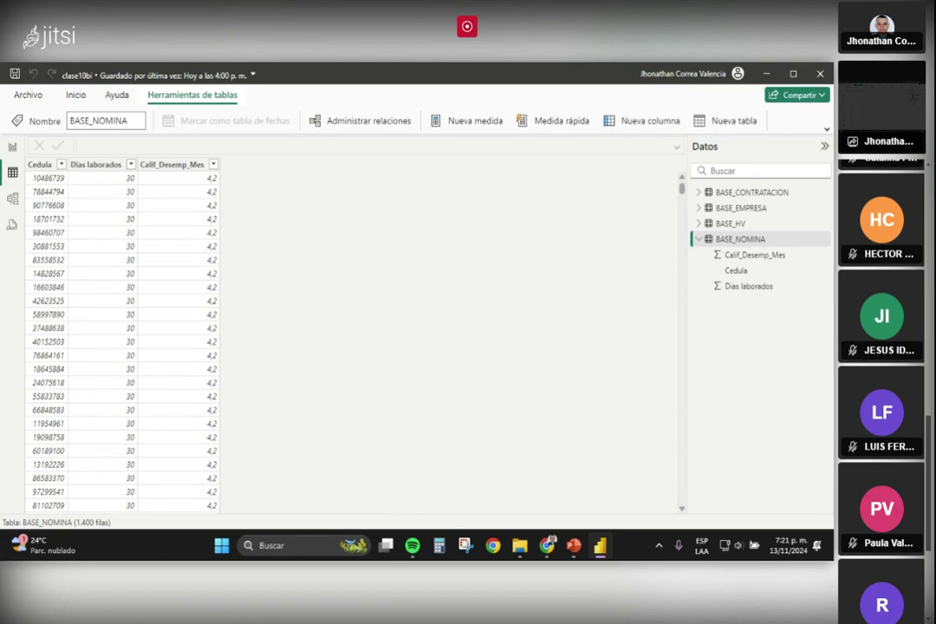
Add a calculated column to BASE_NOMINA with the formula SalarioN = RELATED(), and expand the BASE_CONTRATACION fields.
click(623, 131)
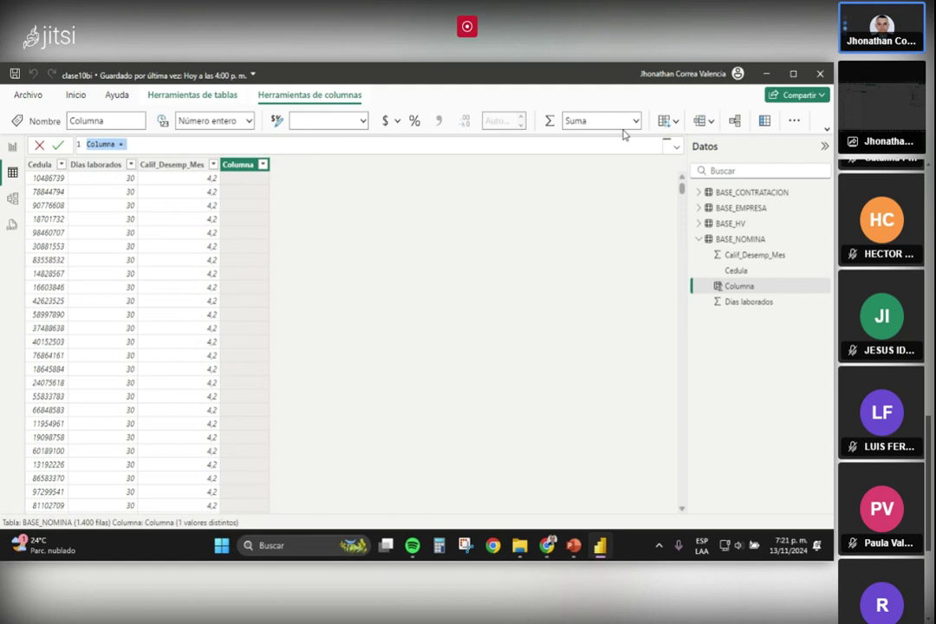
text(SalarioN)
text(= rela)
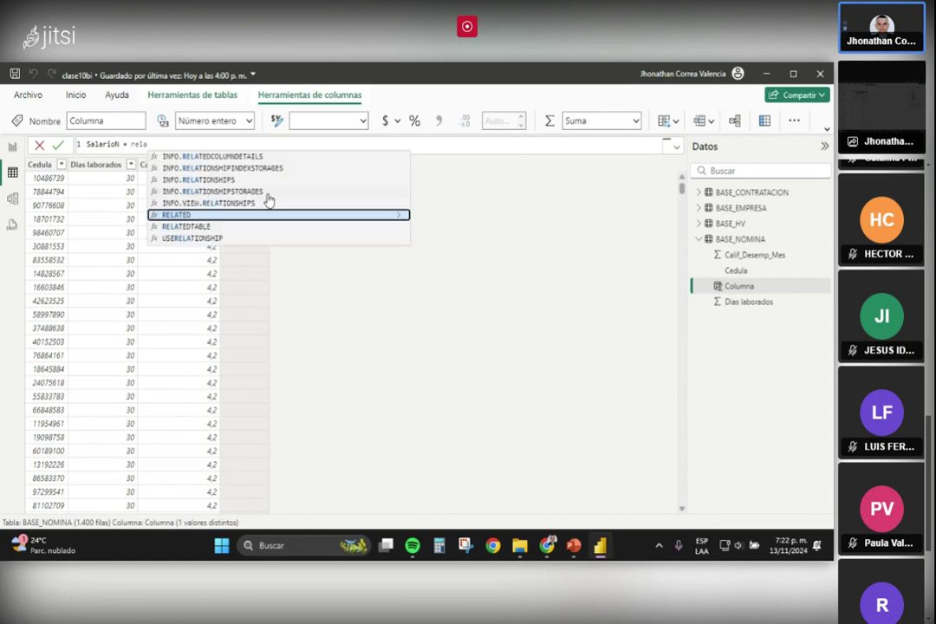
key(Tab)
text(()
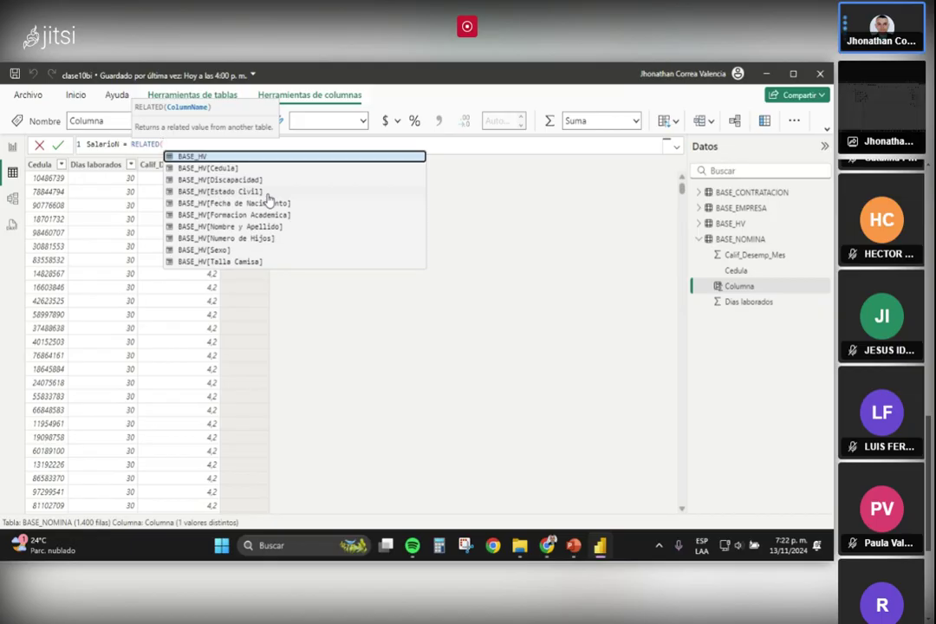
click(699, 198)
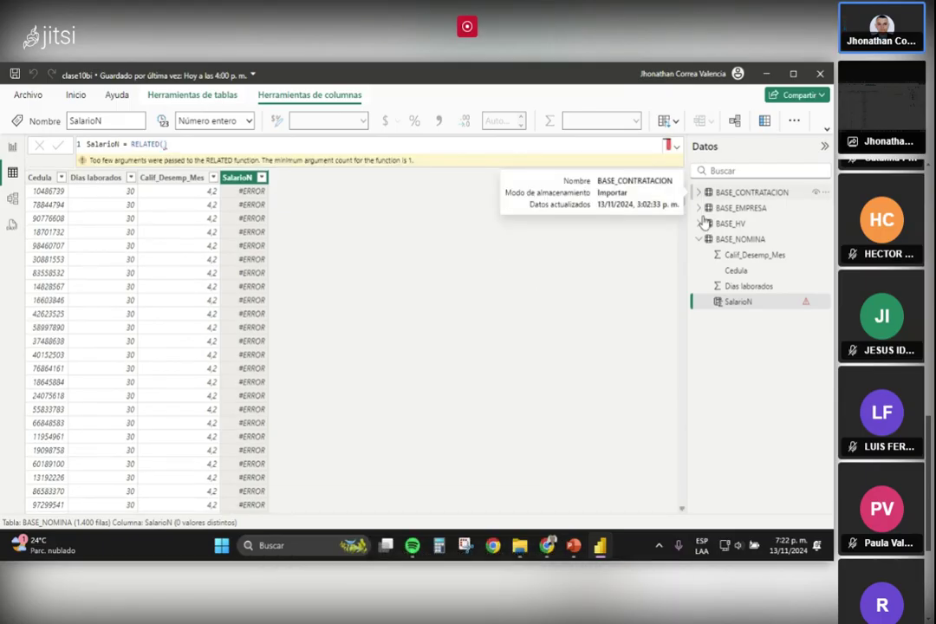
click(699, 192)
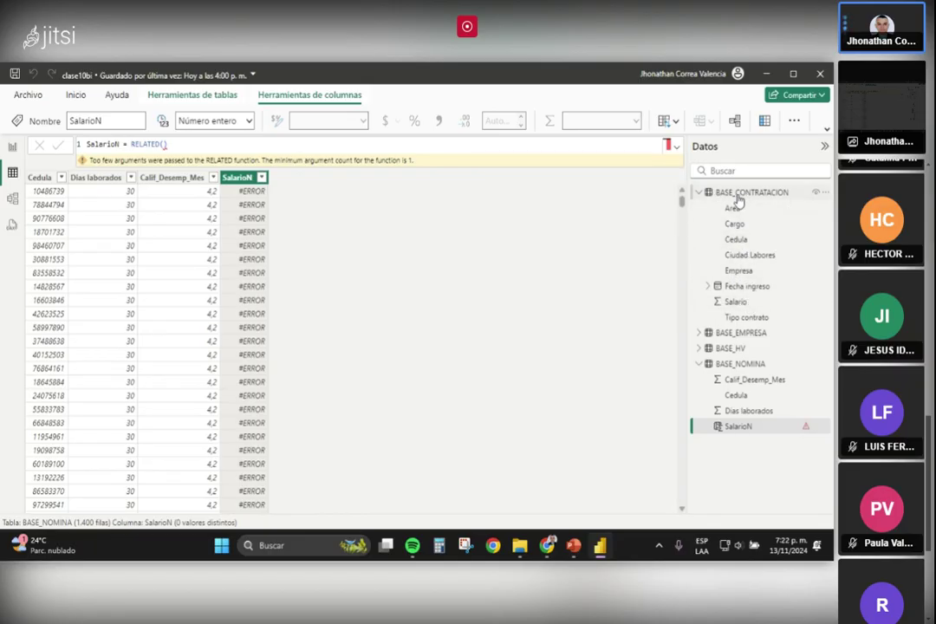
Try to reference BASE_CONTRATACION as the argument of RELATED in the SalarioN formula by entering BASE_C.
click(172, 144)
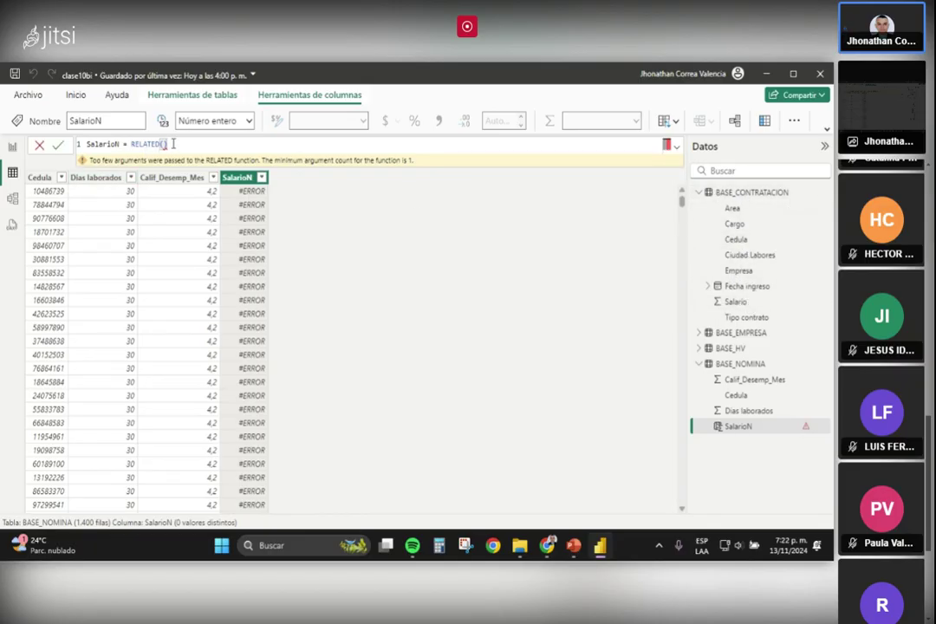
key(BackSpace)
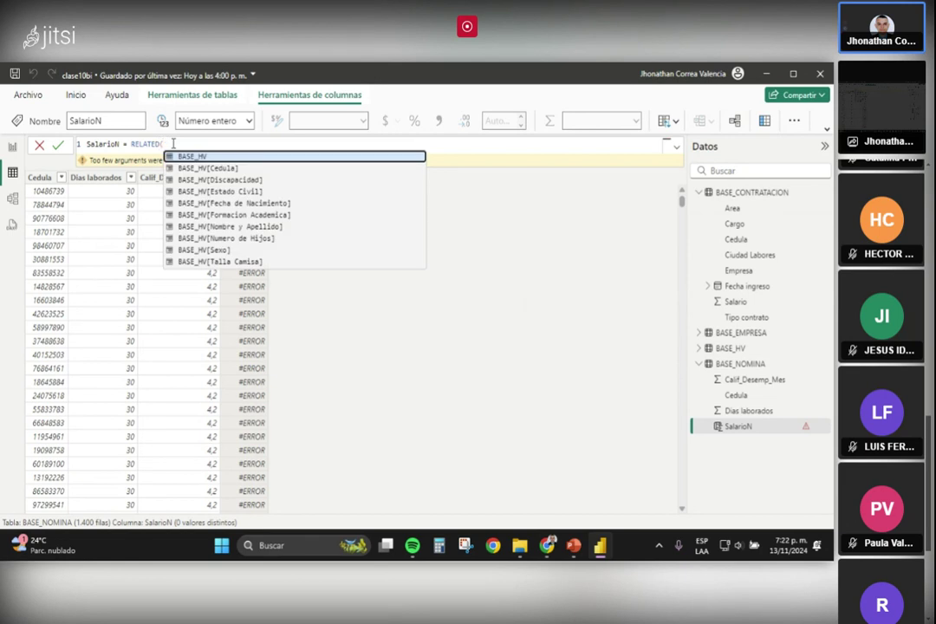
text(BASE_)
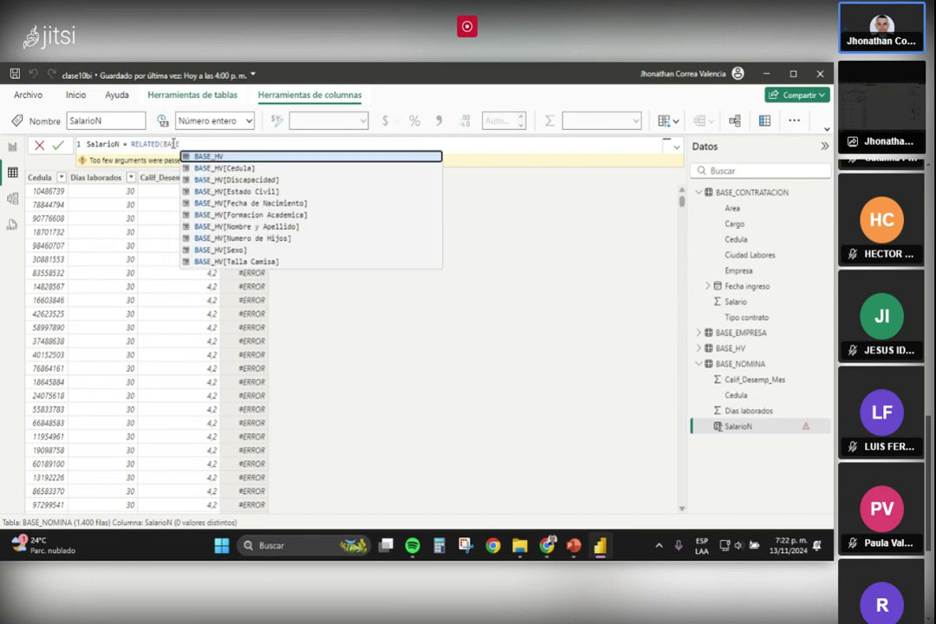
text(C)
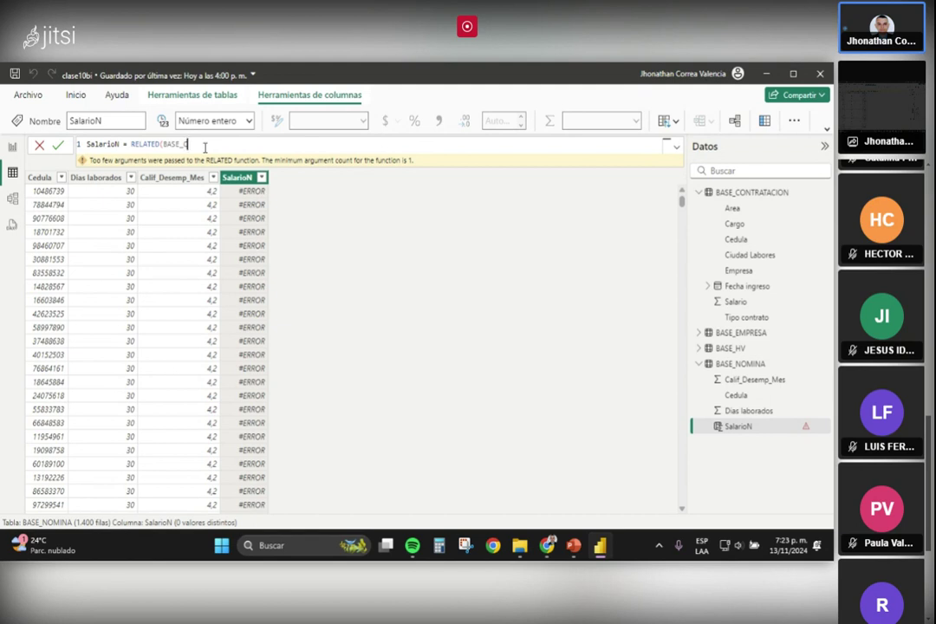
key(BackSpace)
key(BackSpace)
key(BackSpace)
key(BackSpace)
key(BackSpace)
key(BackSpace)
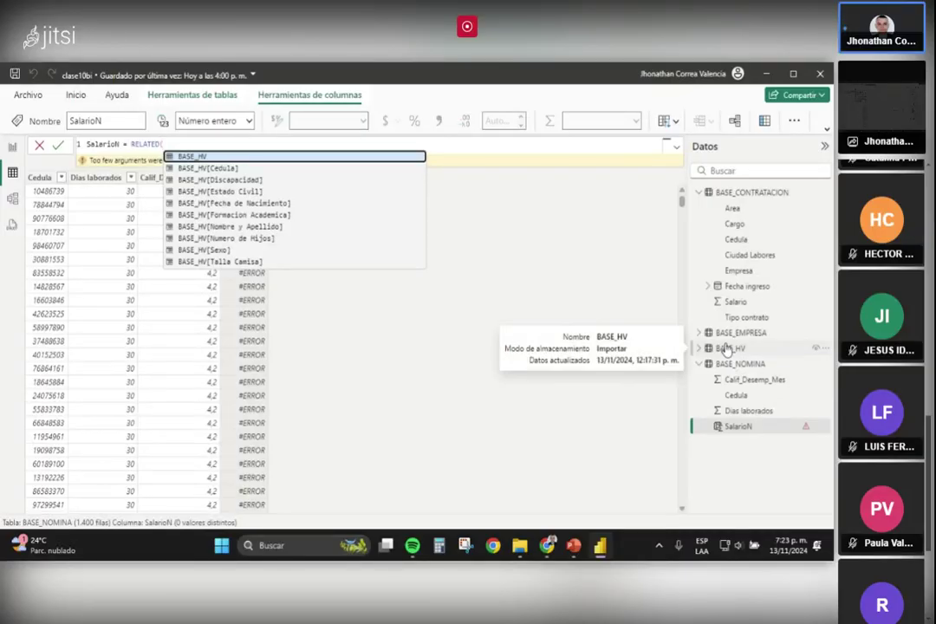
text(BASE_C)
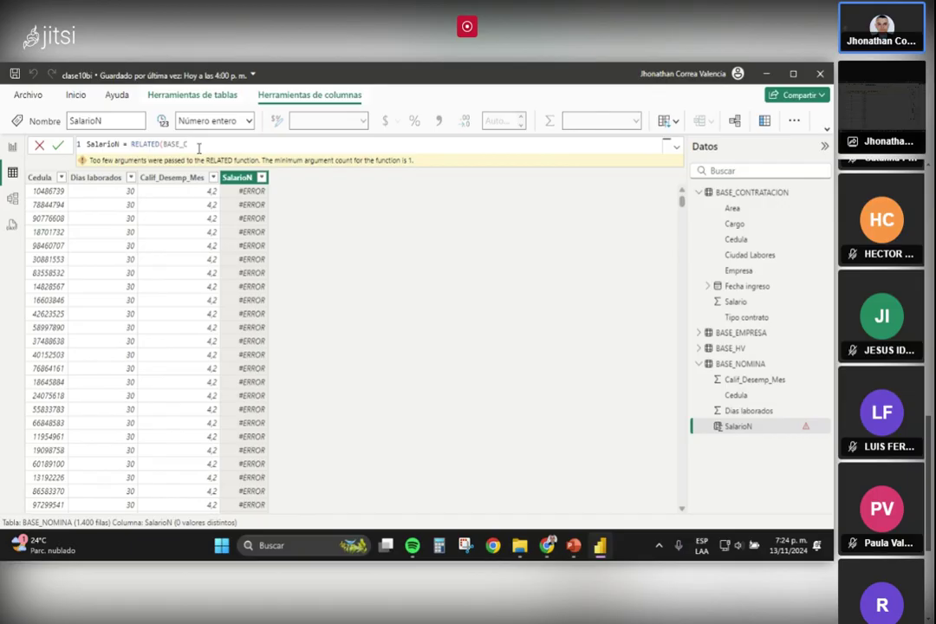
key(BackSpace)
key(BackSpace)
key(BackSpace)
key(BackSpace)
key(BackSpace)
key(BackSpace)
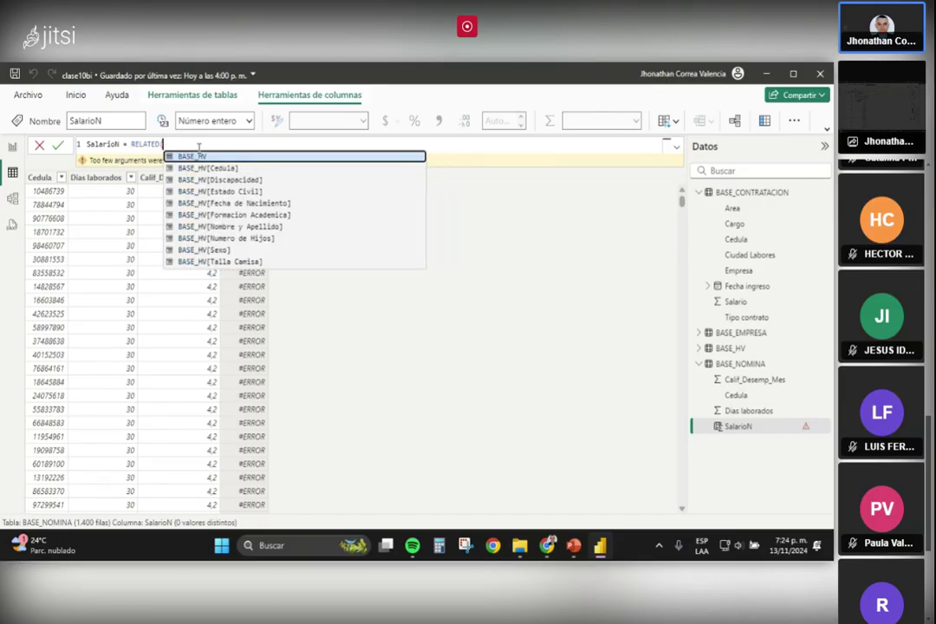
Replace RELATED with the LOOKUPVALUE function in the SalarioN column formula.
key(BackSpace)
key(BackSpace)
key(BackSpace)
key(BackSpace)
key(BackSpace)
key(BackSpace)
key(BackSpace)
key(BackSpace)
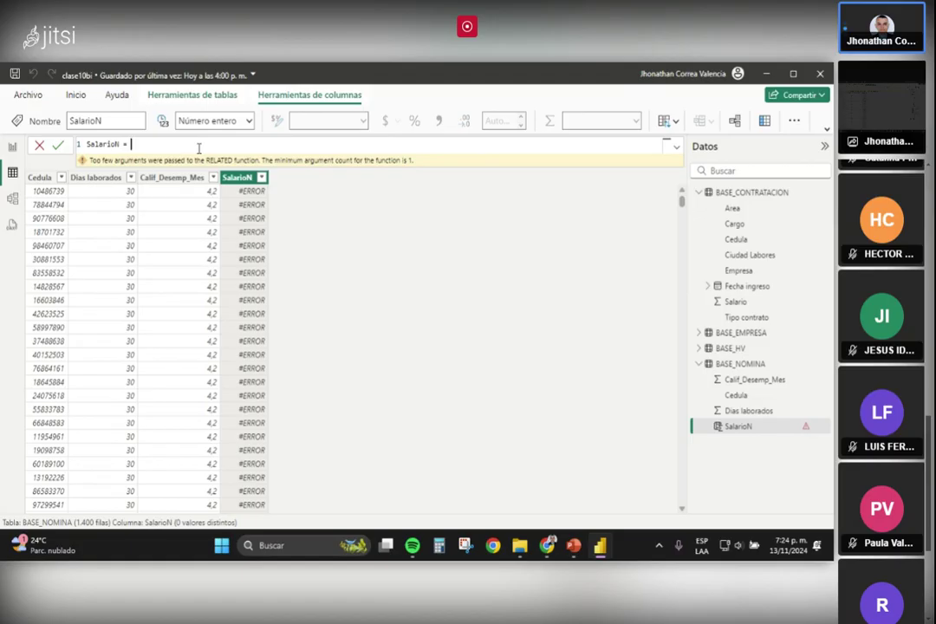
text(LOOK)
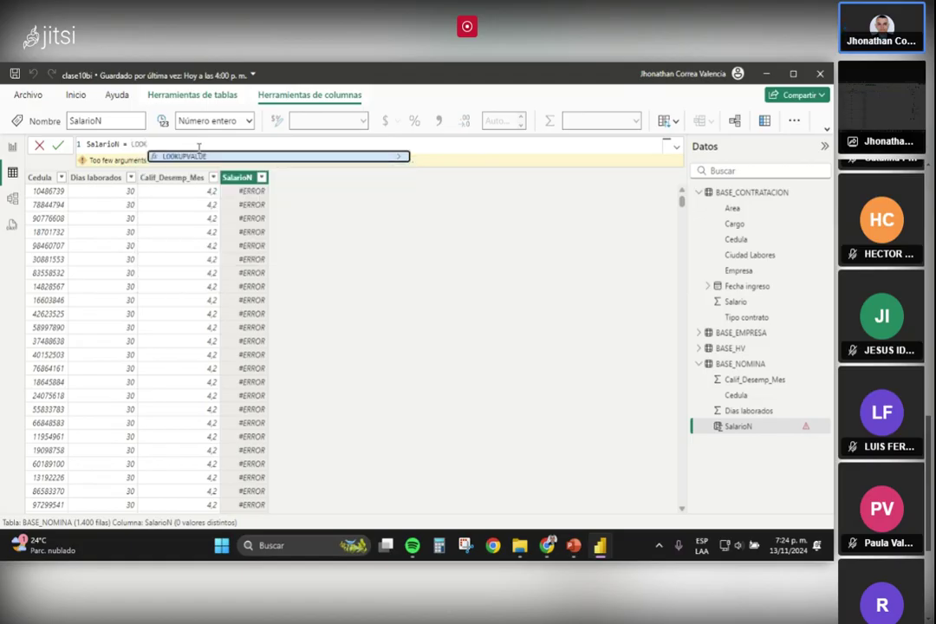
click(199, 156)
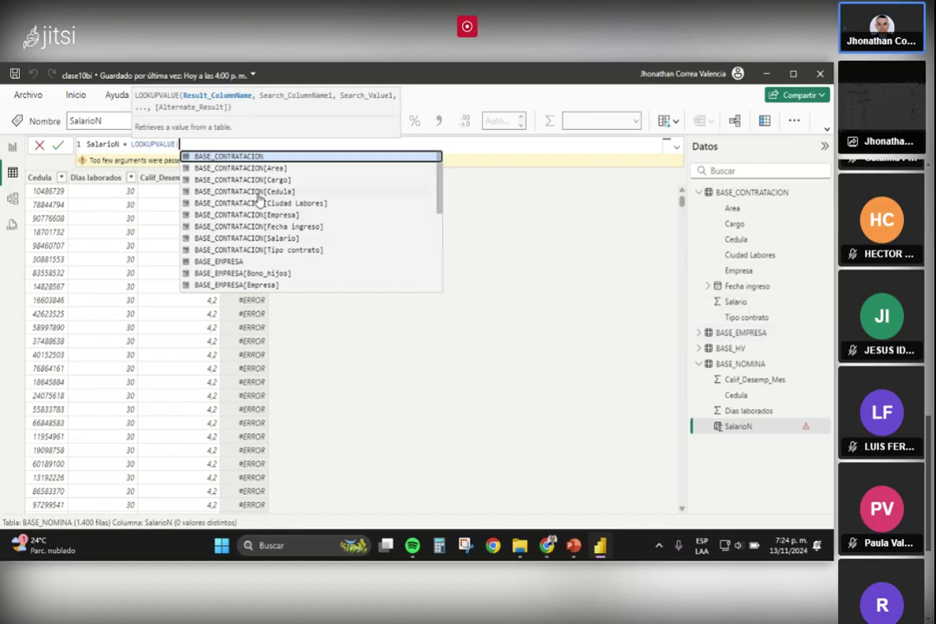
Give LOOKUPVALUE the result column BASE_CONTRATACION[Salario] and the search column BASE_CONTRATACION[Cedula].
text(BASE_C)
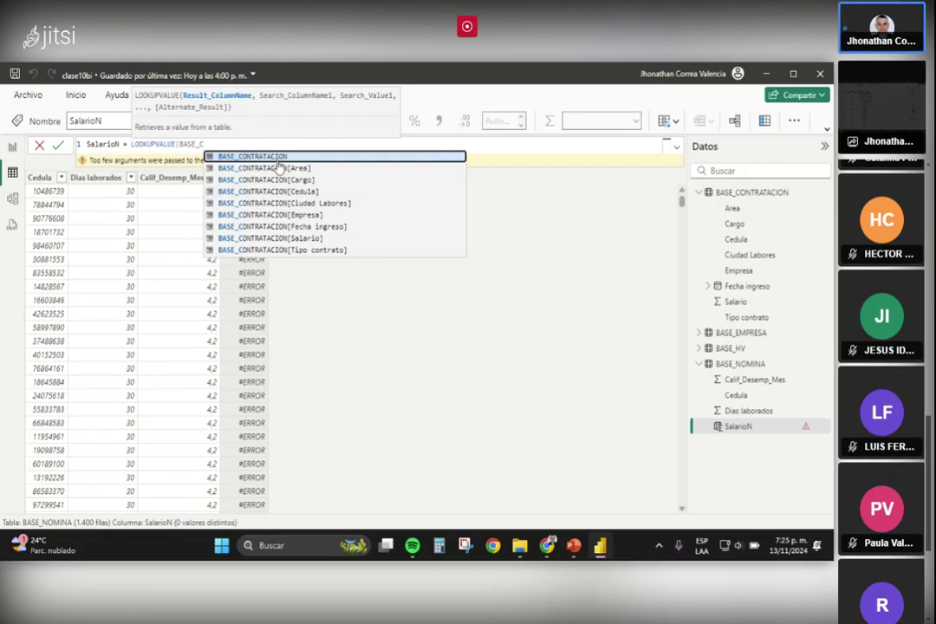
click(301, 238)
text(,)
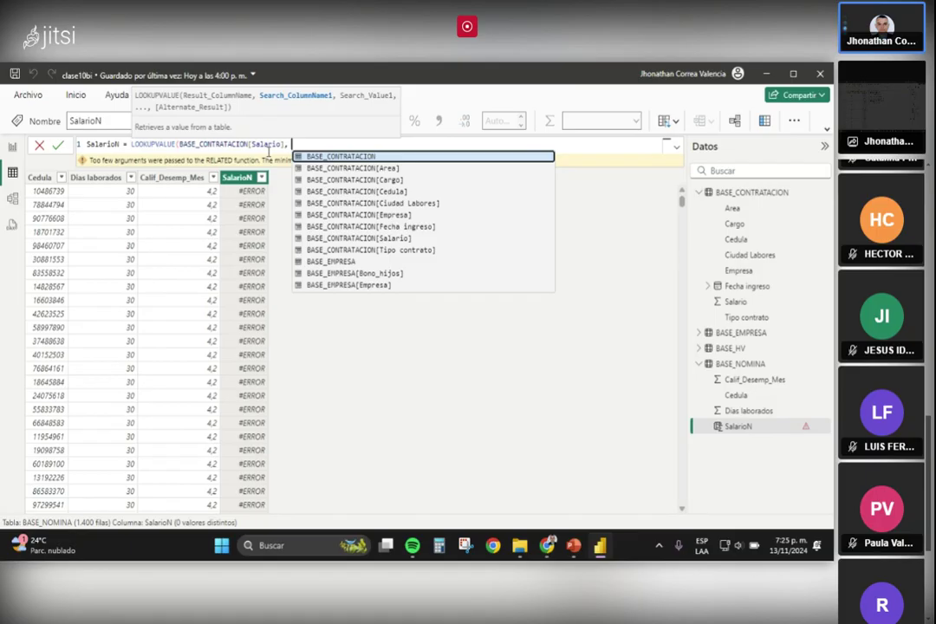
key(Down)
key(Down)
key(Down)
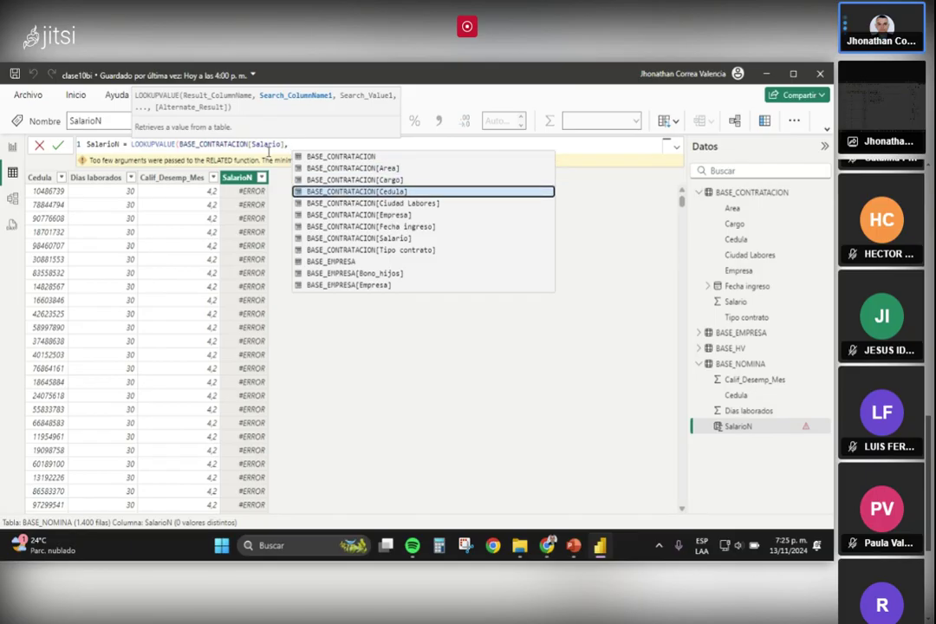
key(Tab)
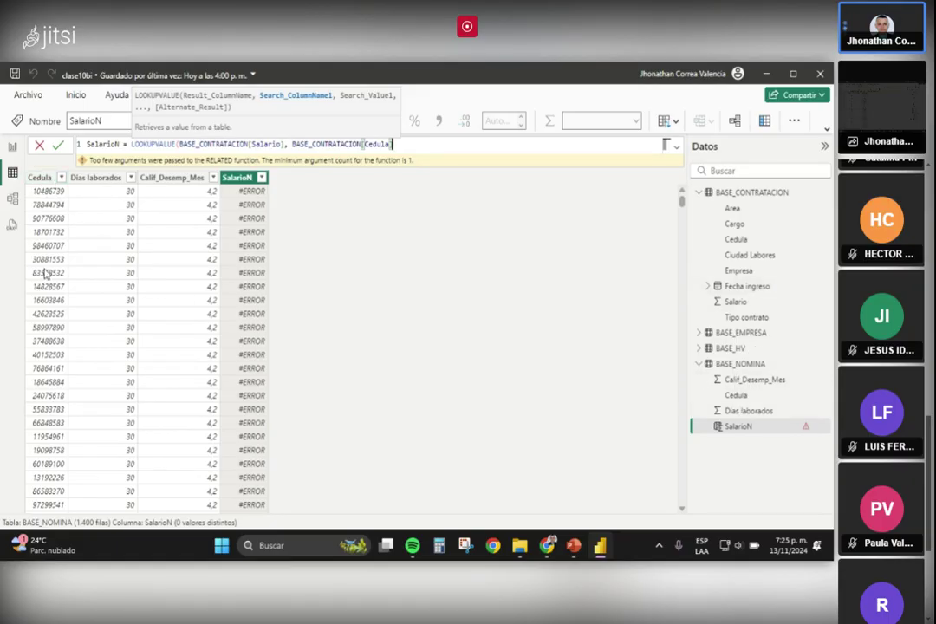
Add BASE_NOMINA[Cedula] as the search value, close the LOOKUPVALUE function and commit the SalarioN formula.
text(, BASE)
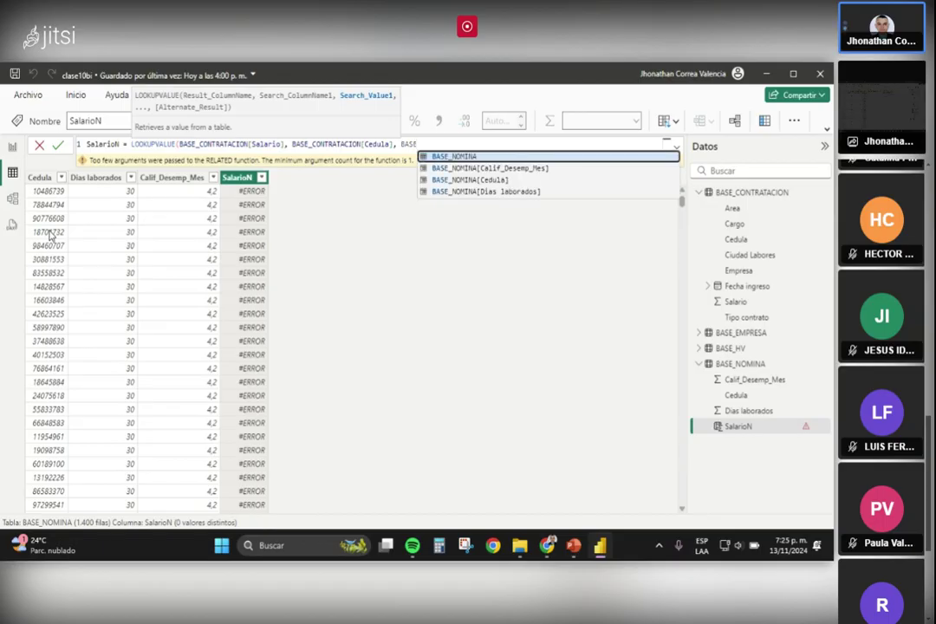
key(BackSpace)
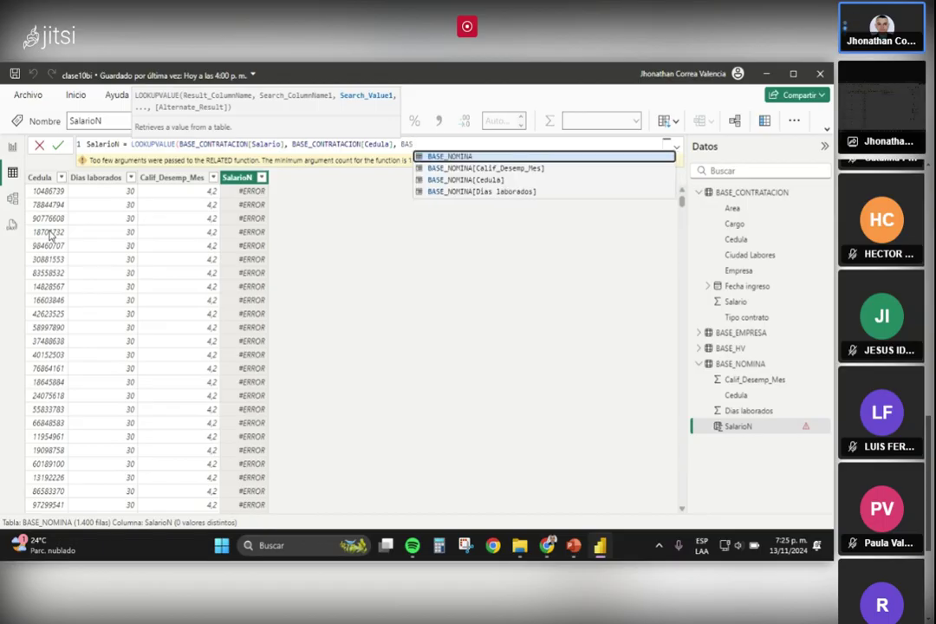
text(E)
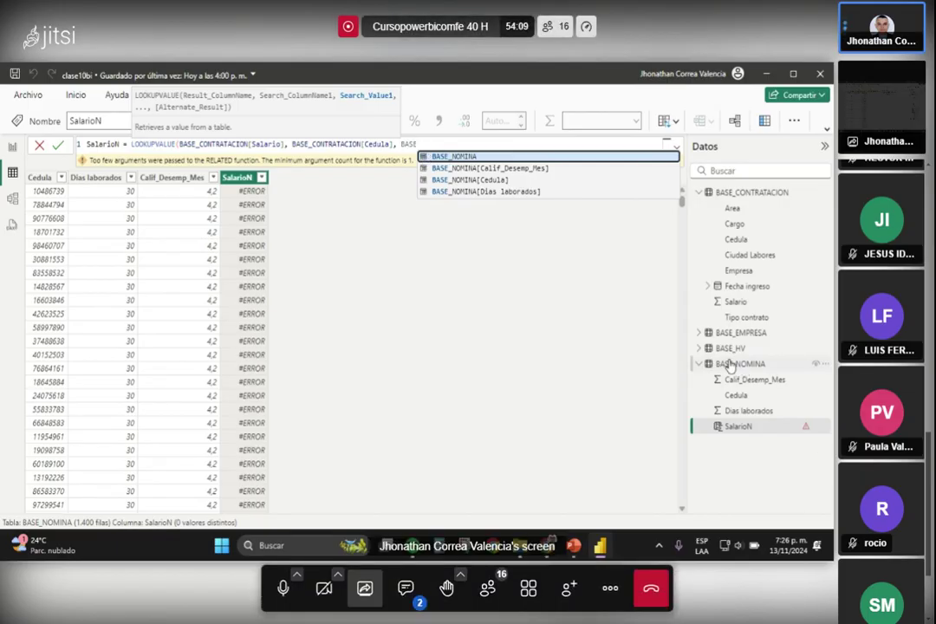
click(480, 179)
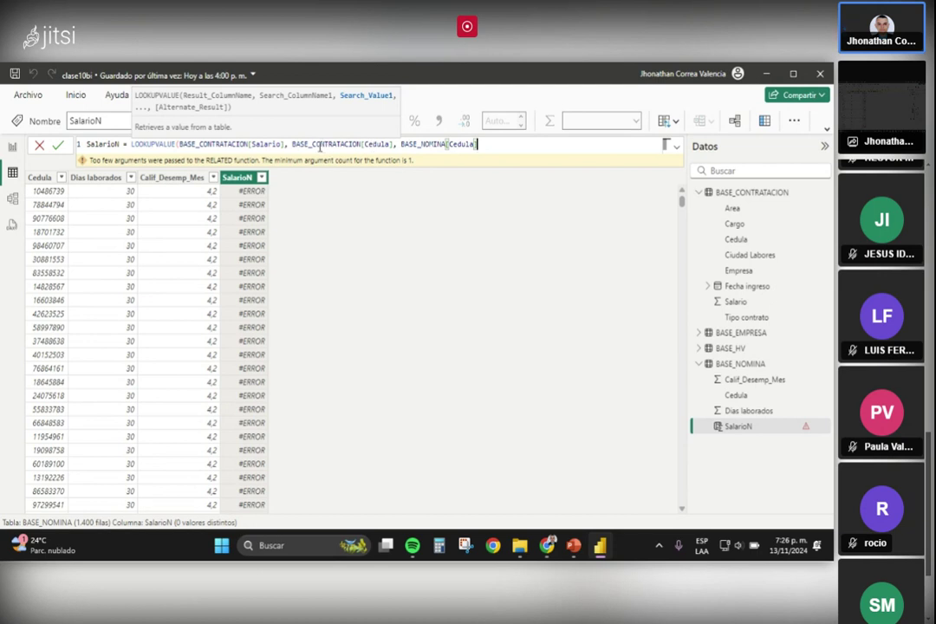
text())
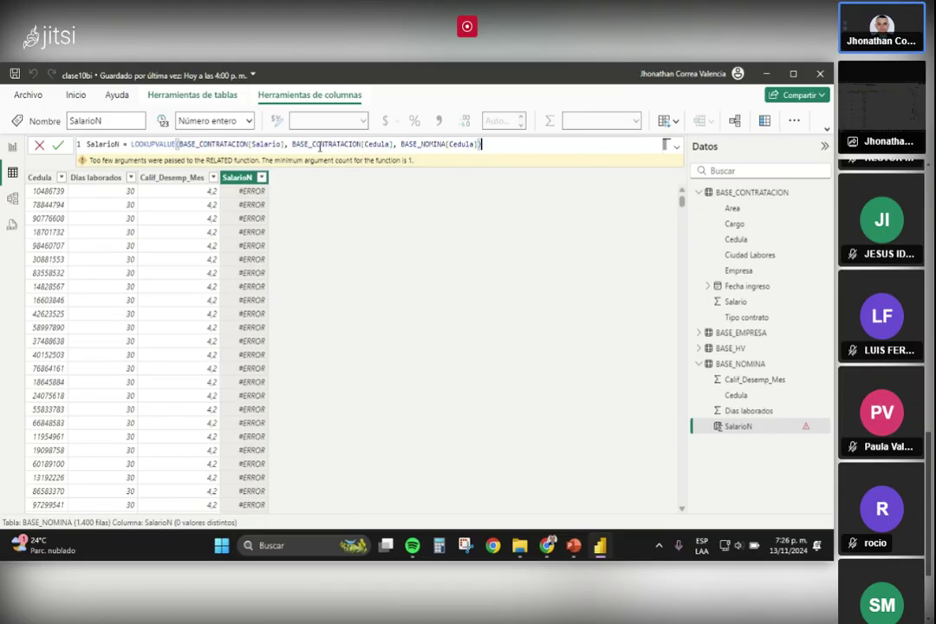
key(Return)
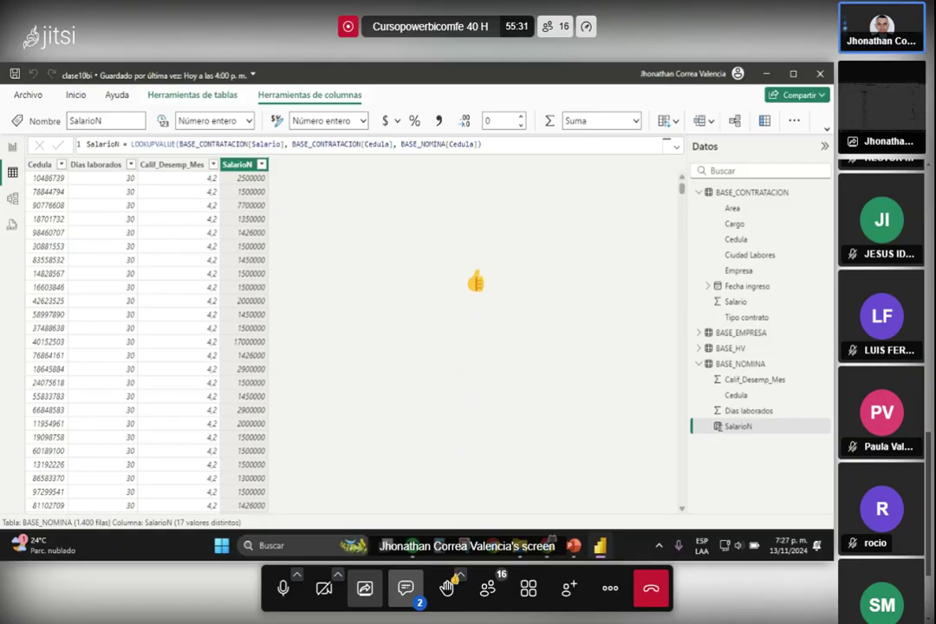
Check the reactions in the meeting chat with the microphone muted, and close the chat.
click(405, 589)
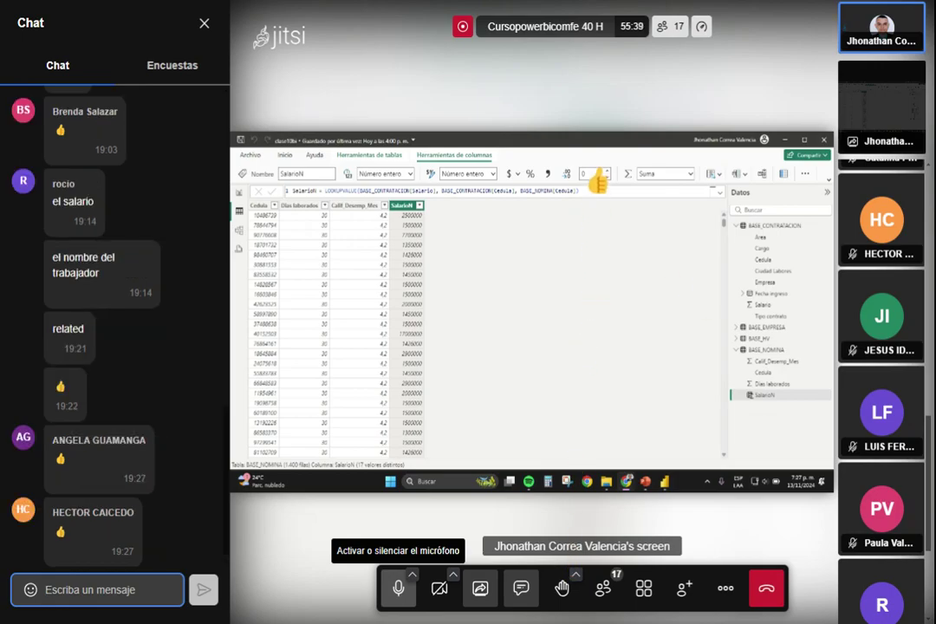
click(394, 596)
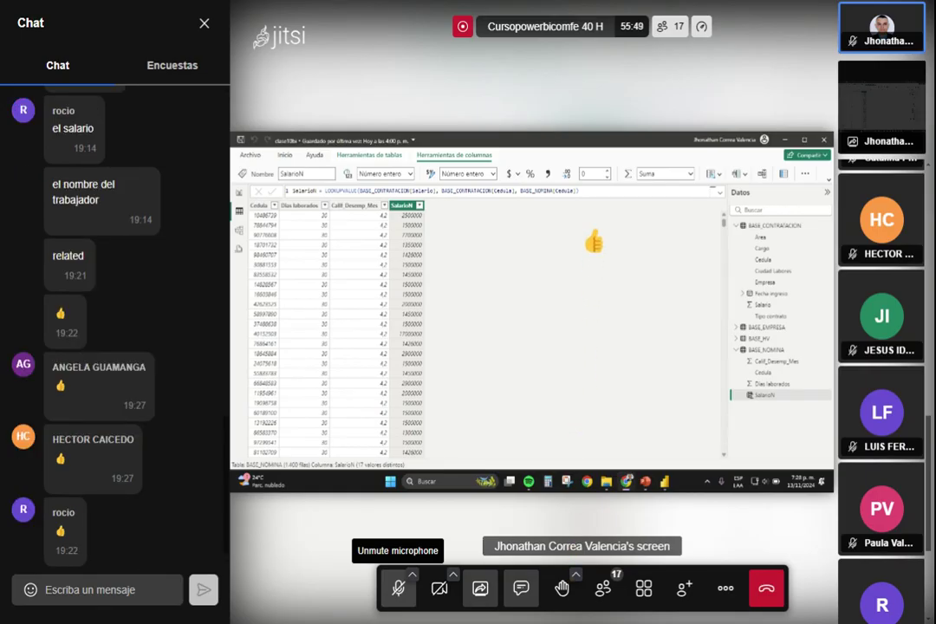
click(395, 595)
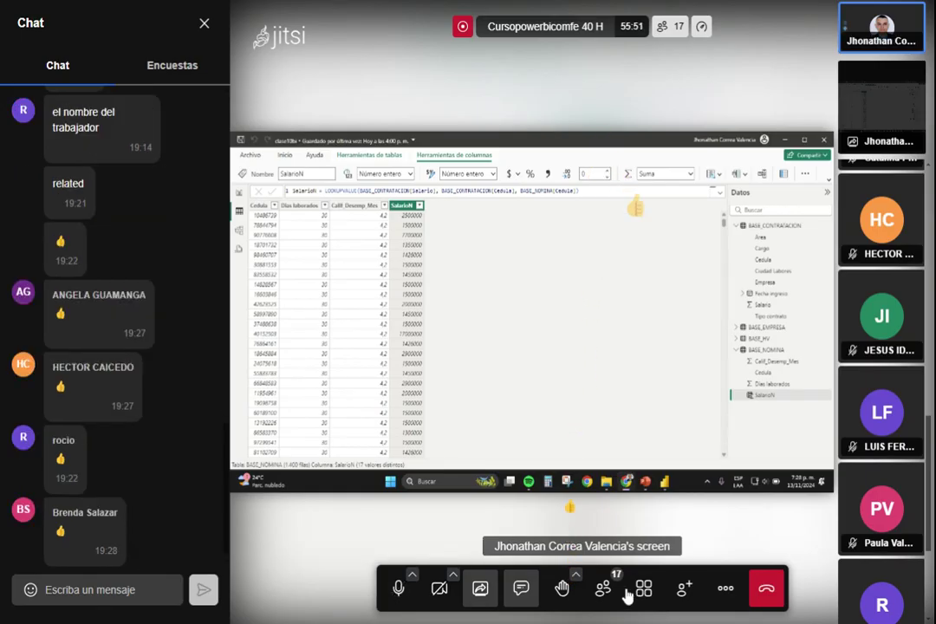
click(397, 595)
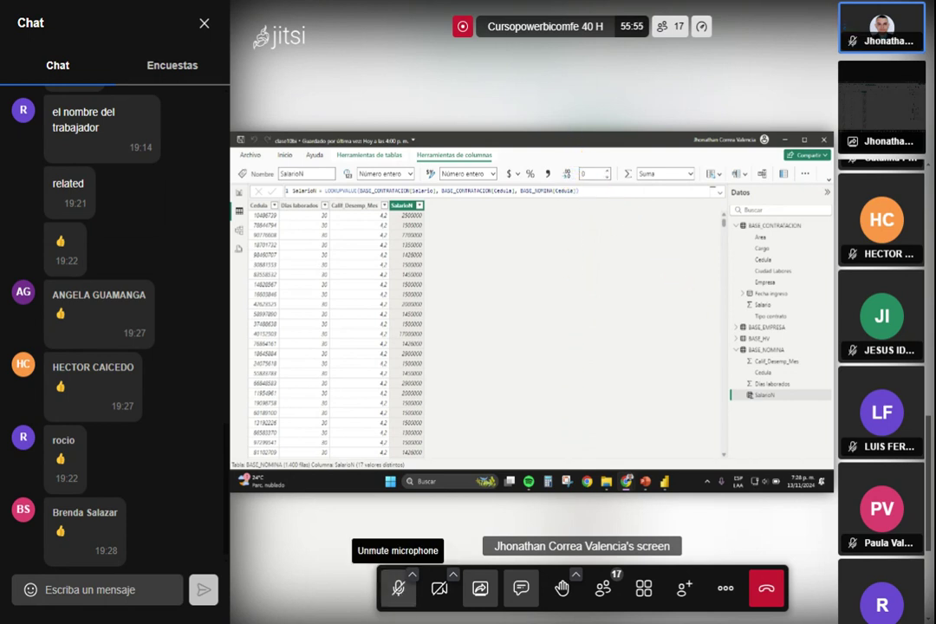
click(205, 24)
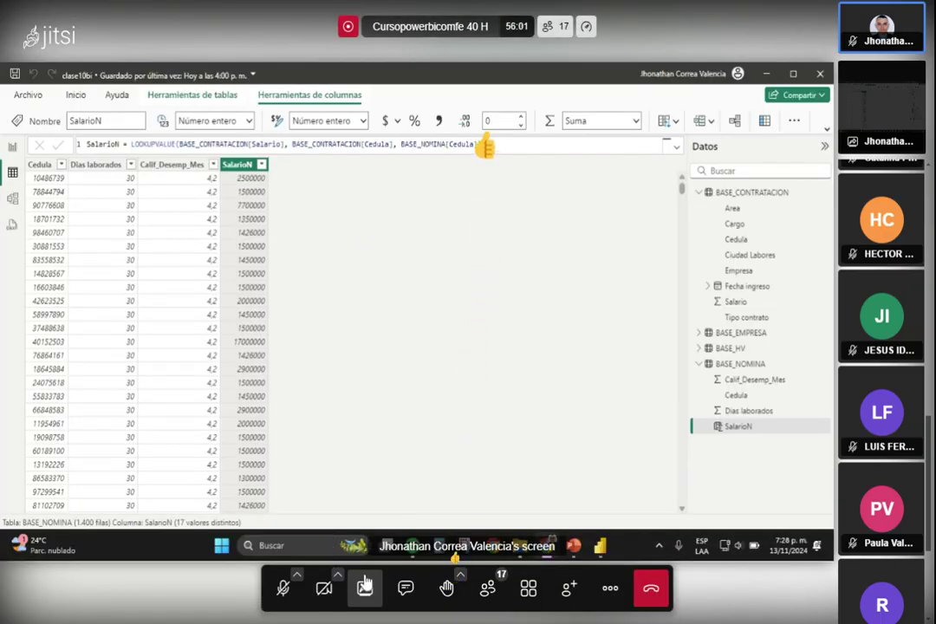
Reopen the meeting chat and read the attendees' replies, comparing them with the attendee thumbnails.
click(408, 589)
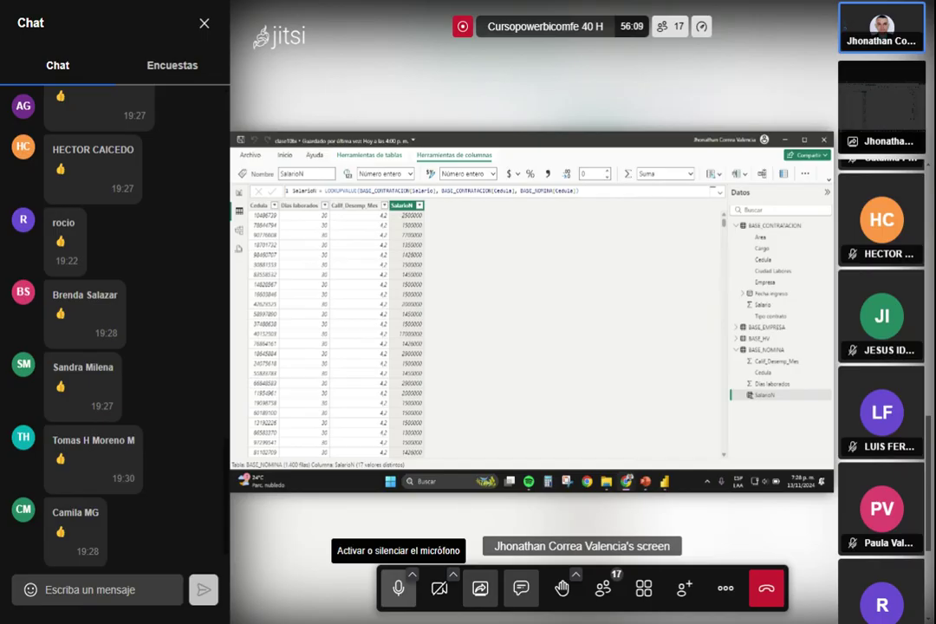
scroll(182, 377, up, 5)
scroll(179, 368, down, 6)
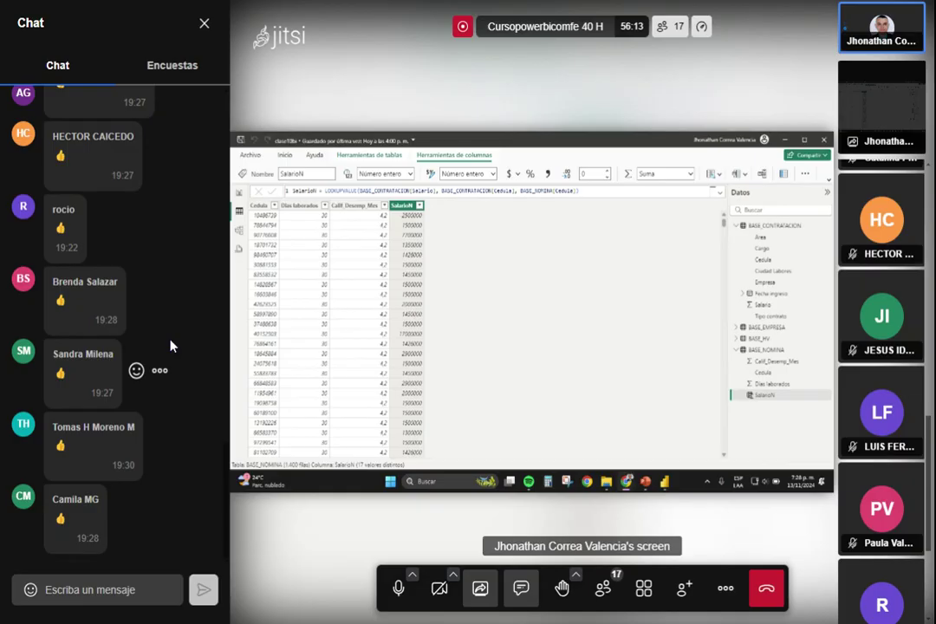
scroll(914, 252, up, 4)
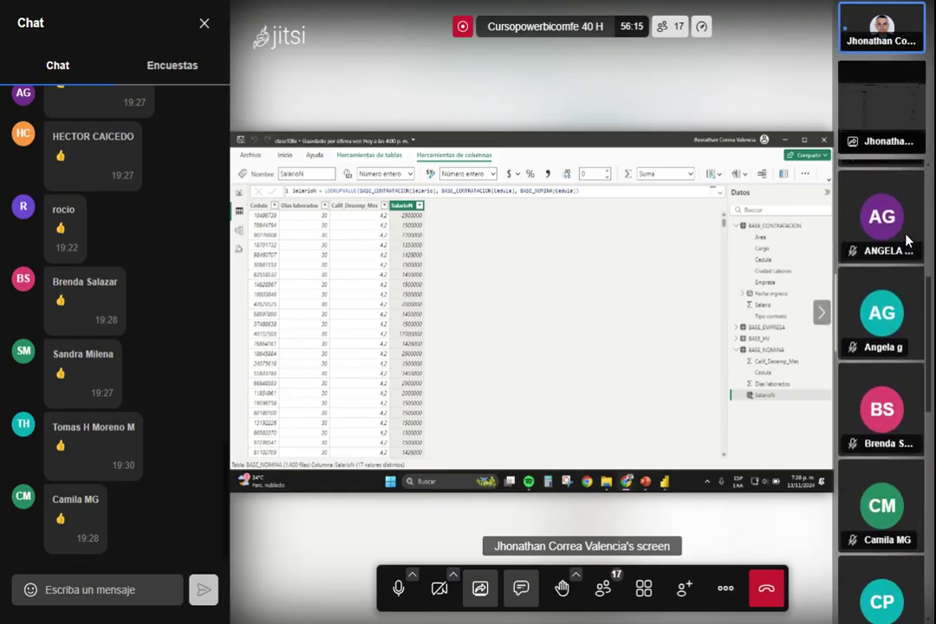
scroll(907, 241, down, 4)
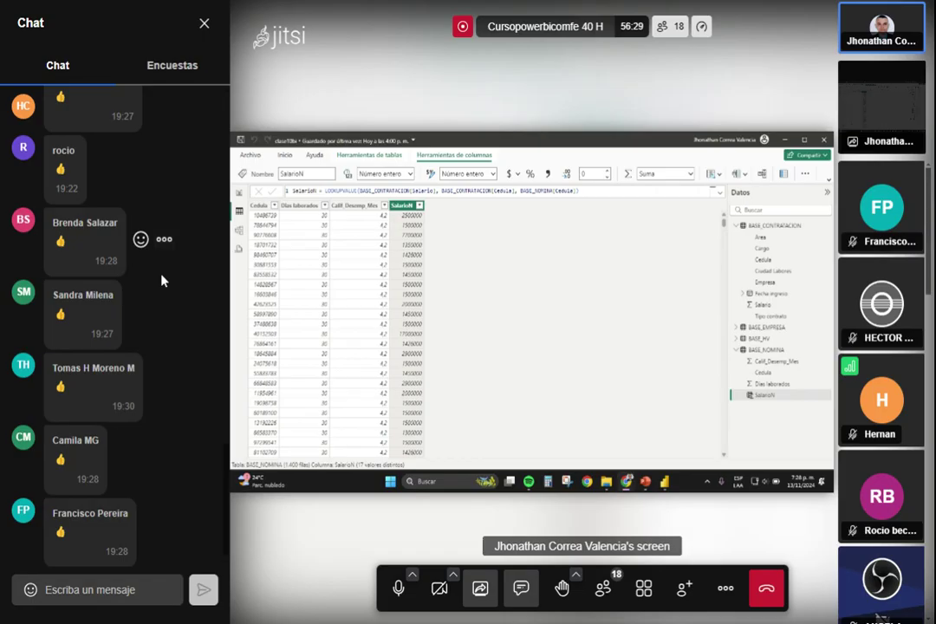
scroll(161, 278, up, 3)
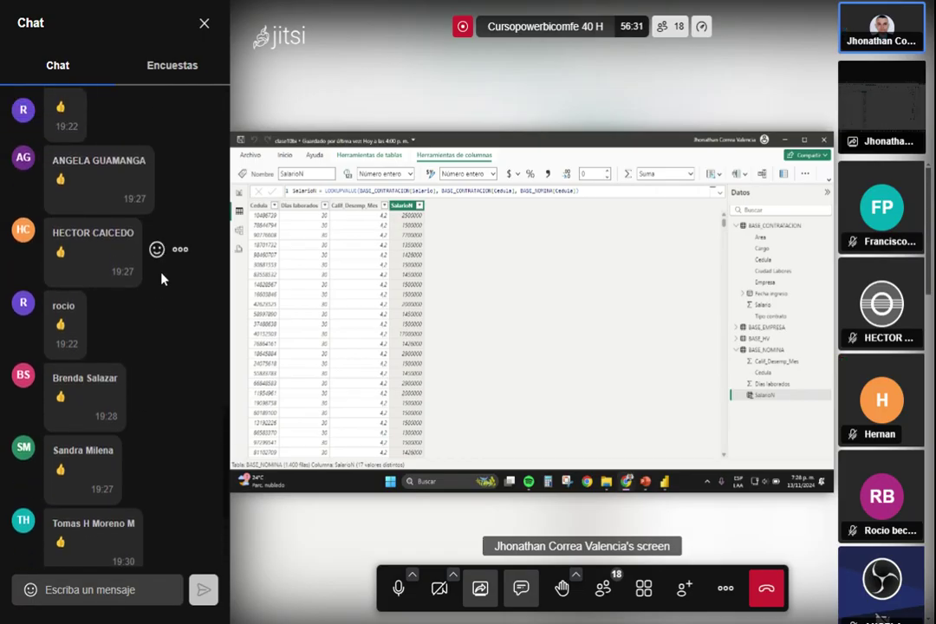
scroll(161, 278, down, 2)
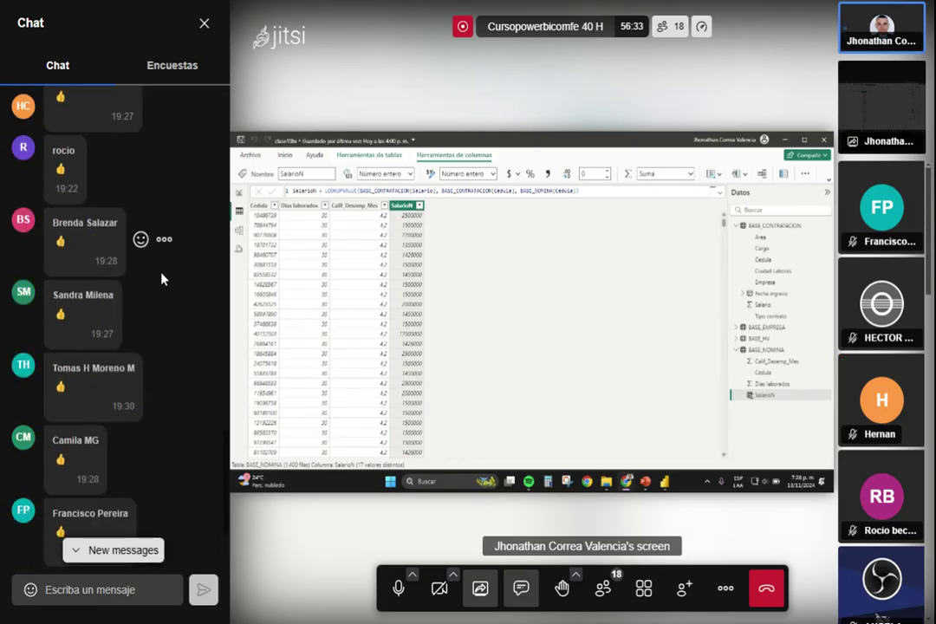
scroll(161, 278, up, 2)
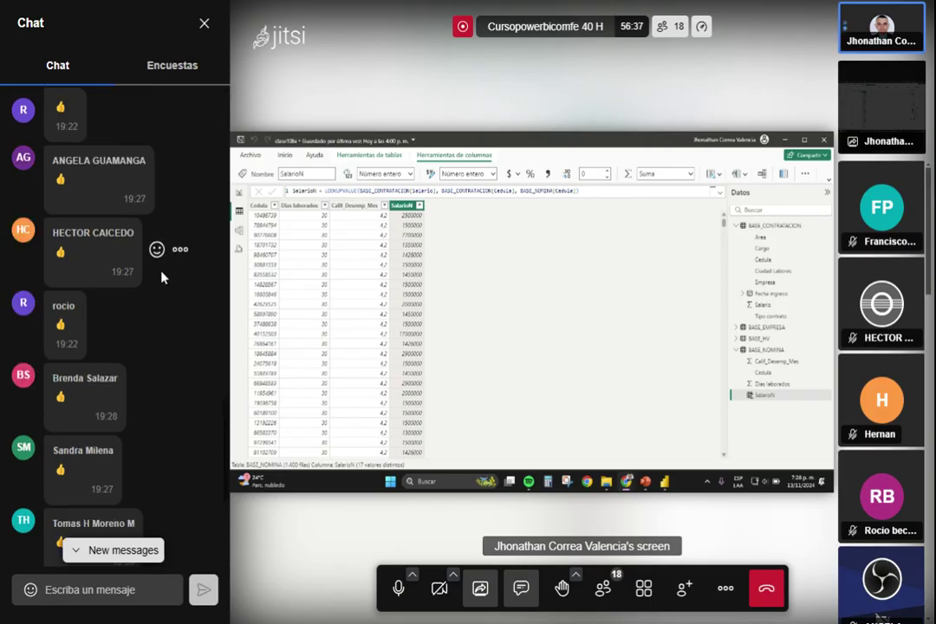
scroll(161, 277, down, 3)
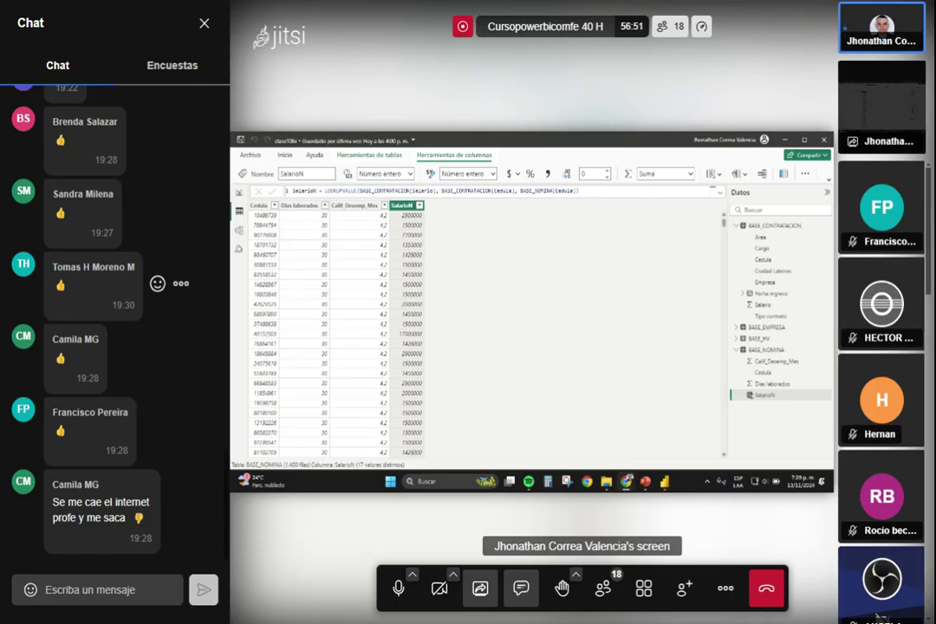
scroll(865, 446, down, 1)
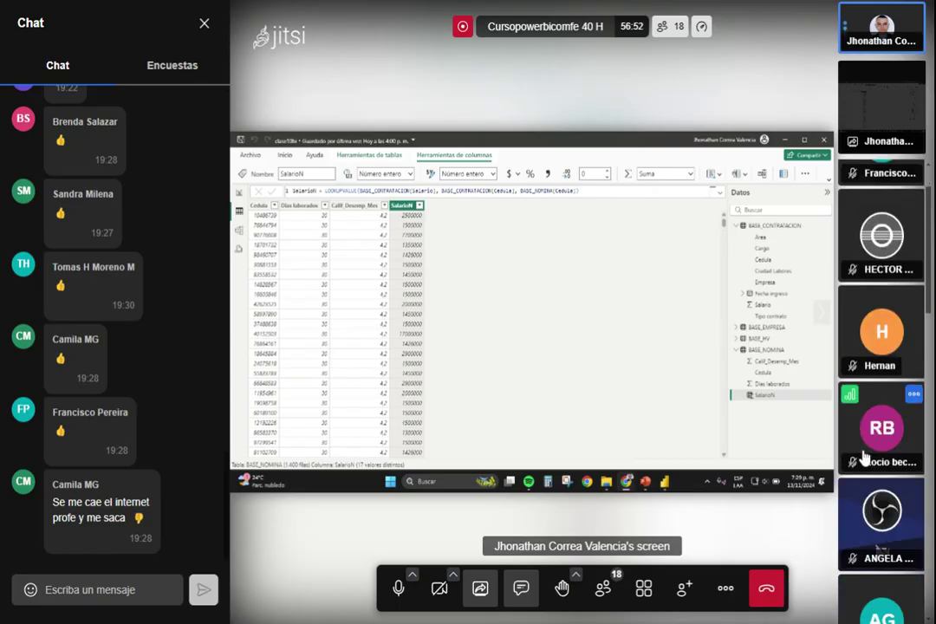
scroll(865, 456, down, 4)
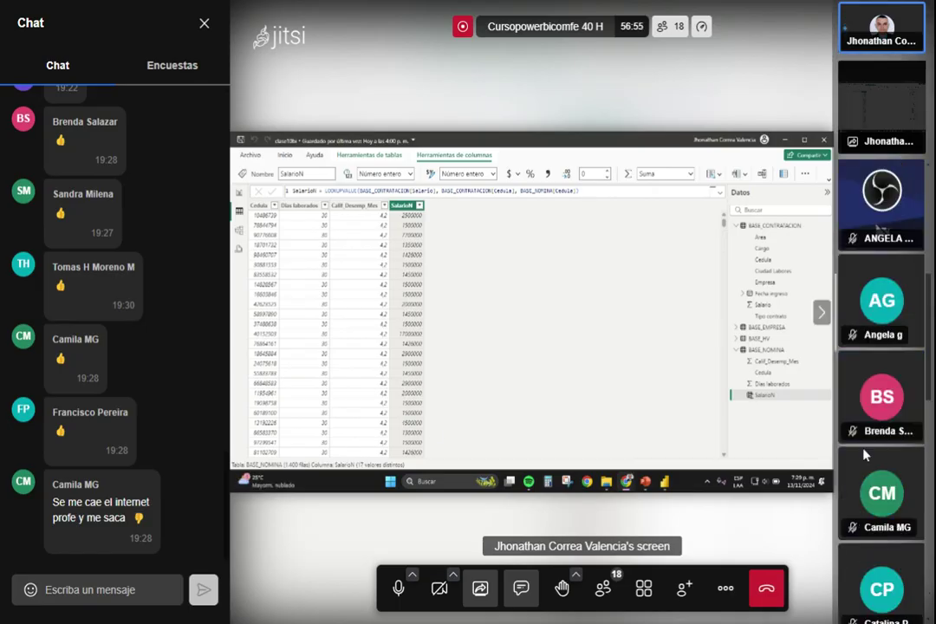
Look through the remaining attendee thumbnails and close the meeting chat.
scroll(864, 453, down, 5)
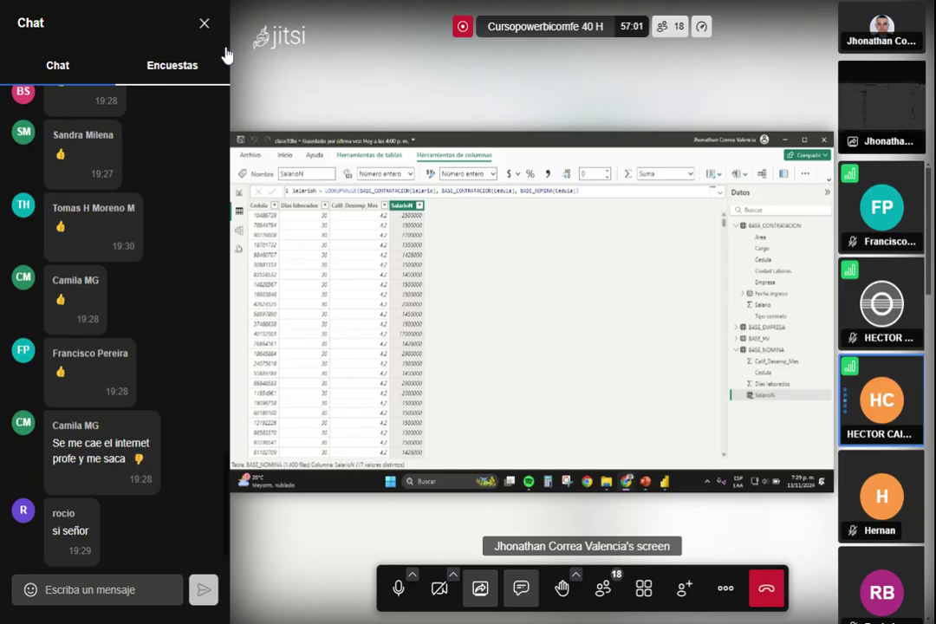
click(205, 25)
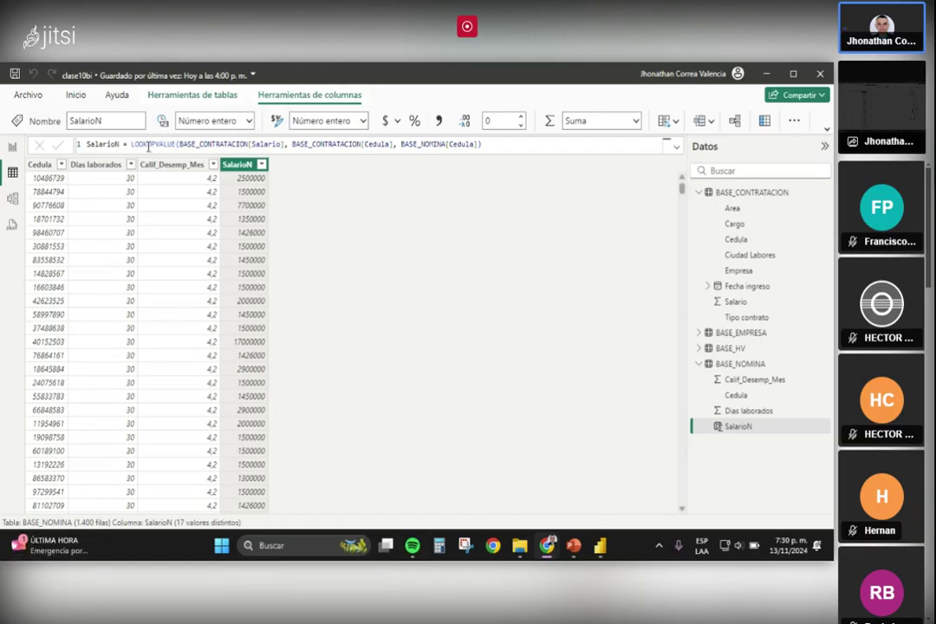
Format the SalarioN column of BASE_NOMINA as currency (Moneda).
click(386, 121)
click(388, 122)
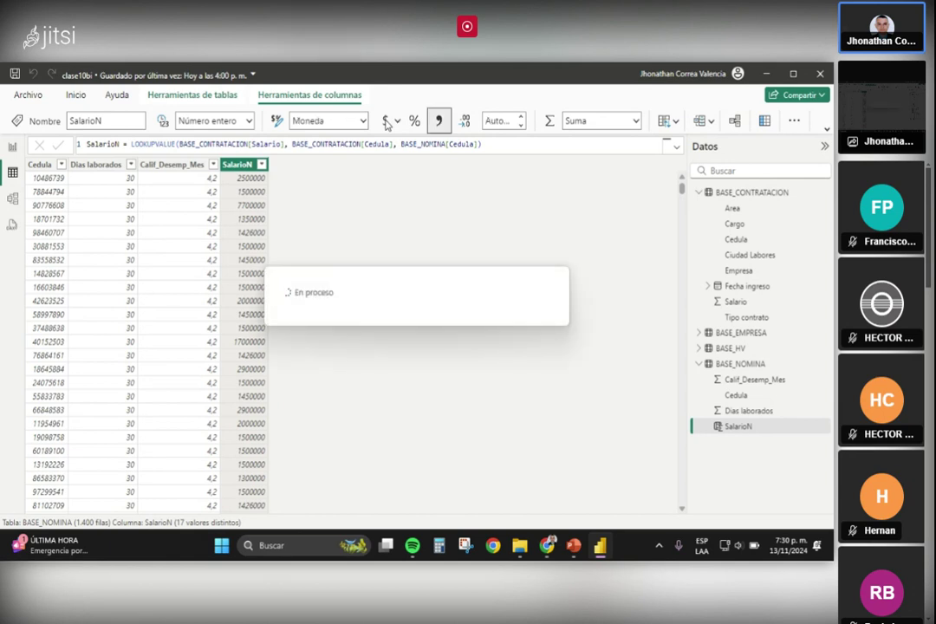
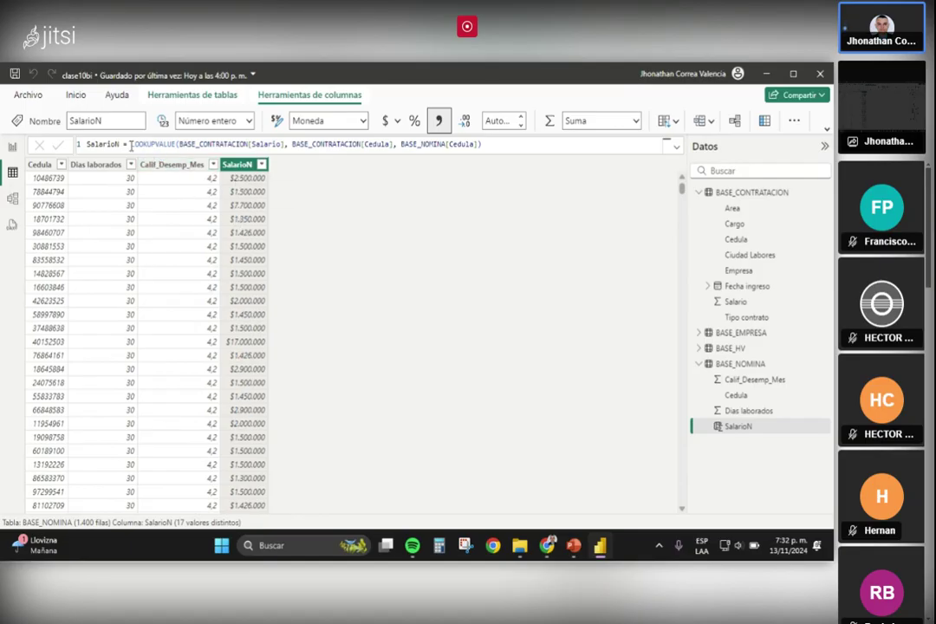
Enclose the LOOKUPVALUE expression of SalarioN in parentheses, divide it by 30 and commit the formula.
drag(132, 144, 486, 145)
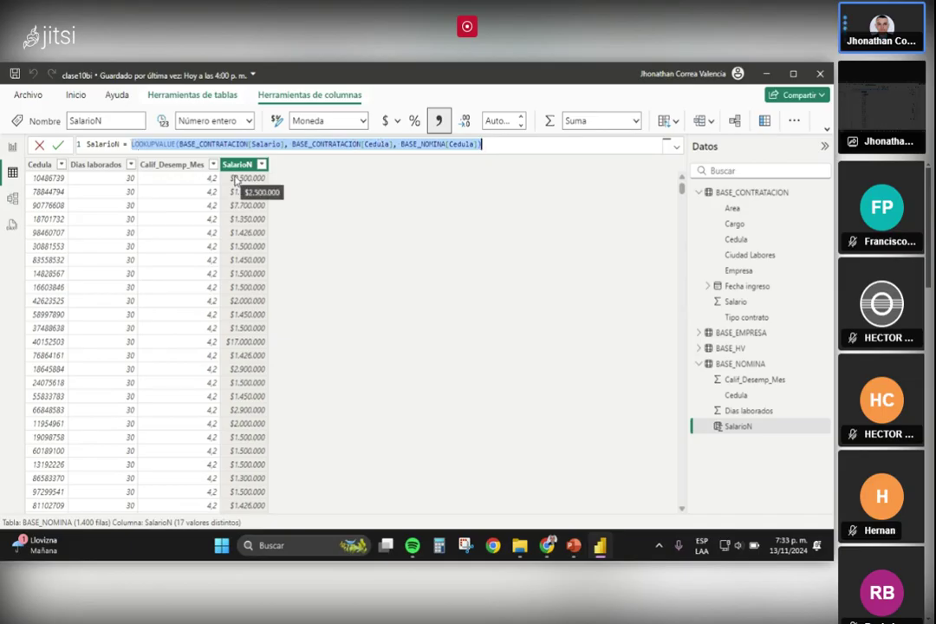
double_click(133, 145)
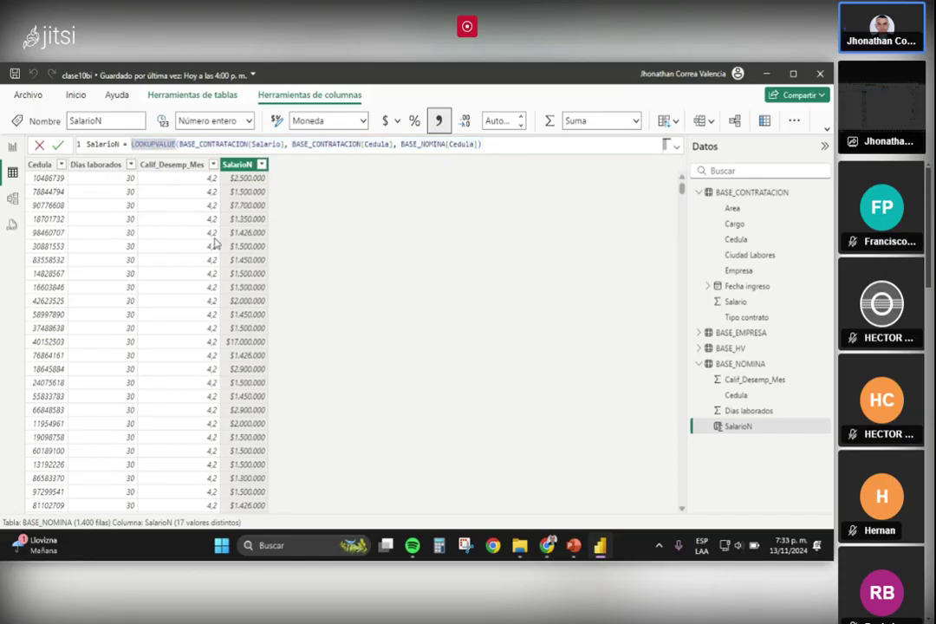
key(Left)
text(()
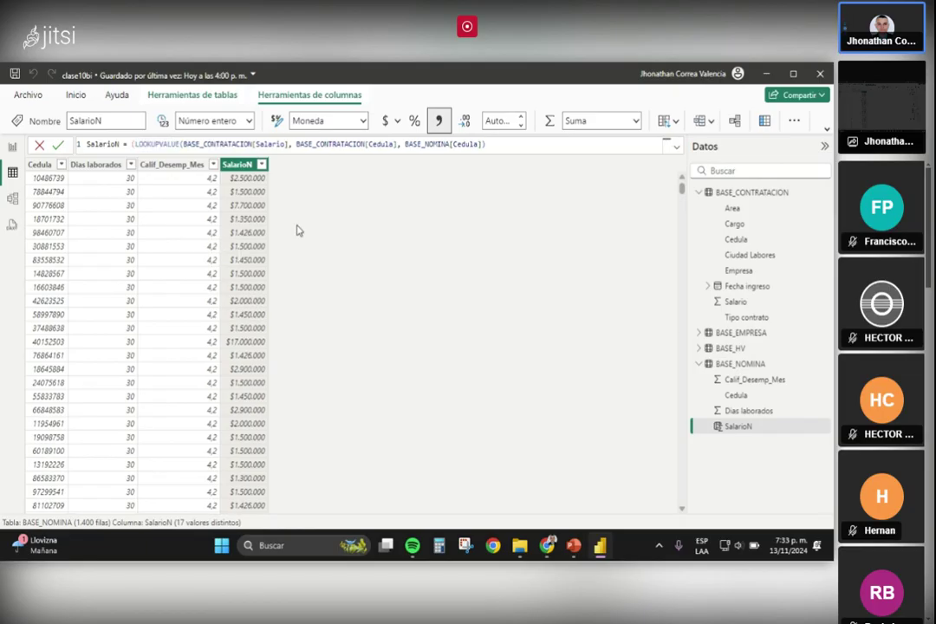
click(497, 146)
text())
click(140, 145)
text())
text(/30)
click(58, 145)
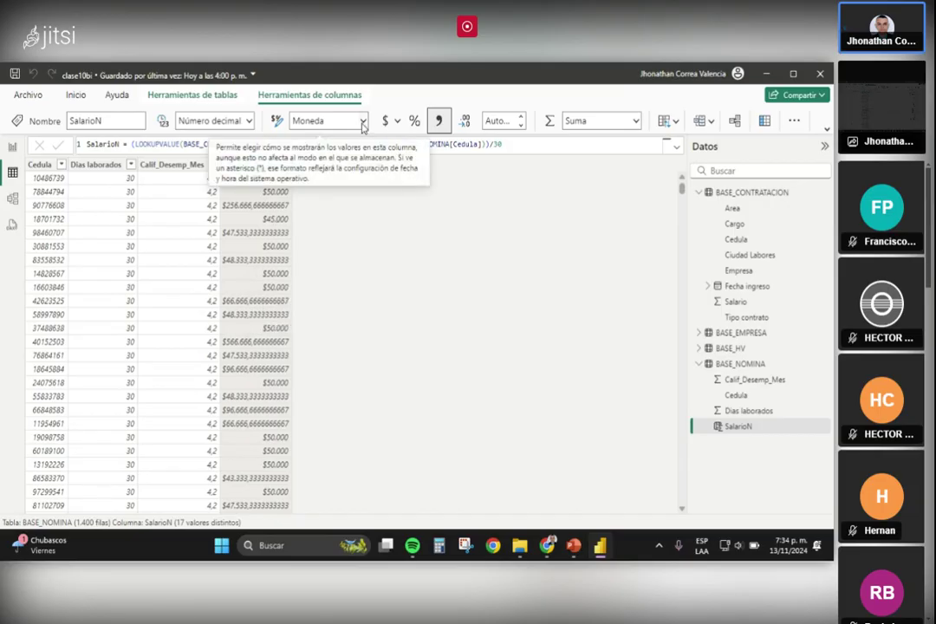
Set the number of decimal places for the SalarioN column to 0.
click(493, 119)
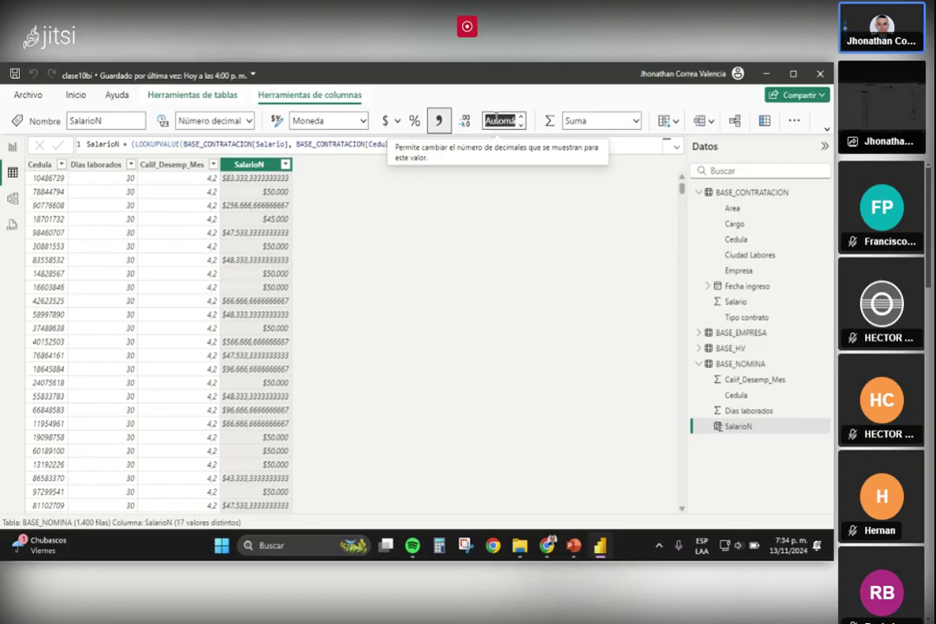
click(499, 120)
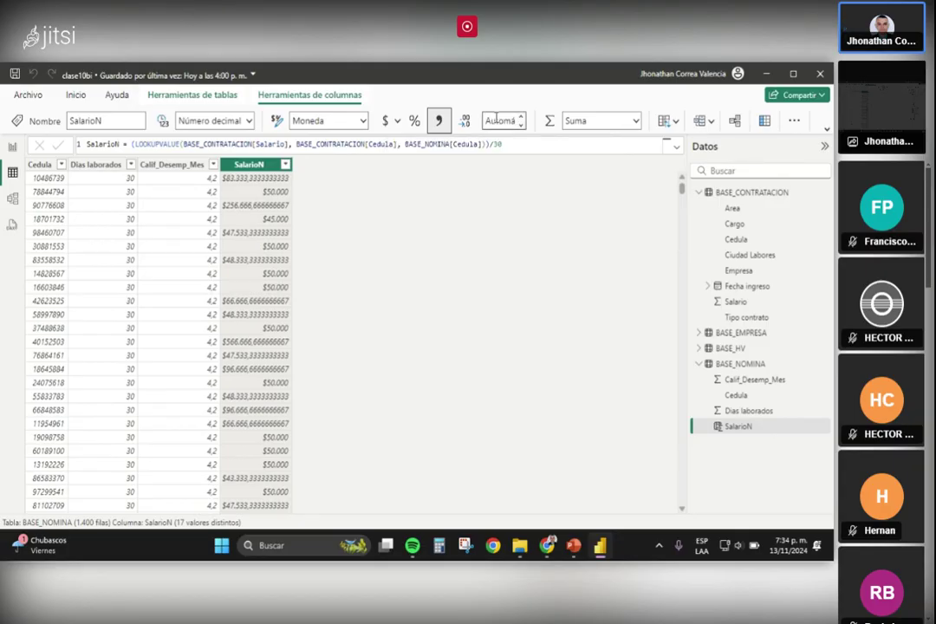
text(0)
click(499, 116)
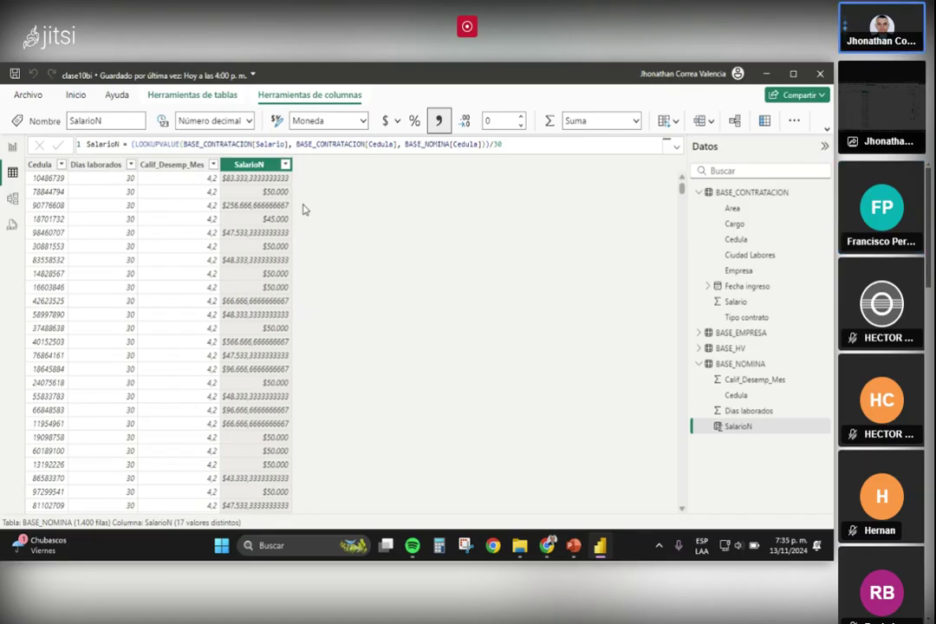
Expand the SalarioN formula editor, review the two Cedula arguments of LOOKUPVALUE, and collapse the editor again.
right_click(245, 183)
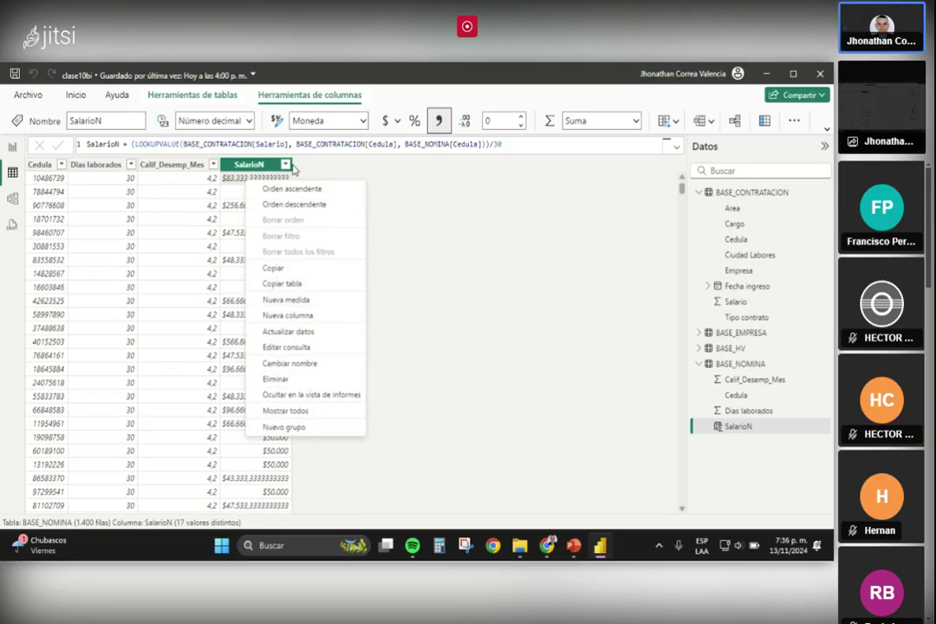
click(677, 149)
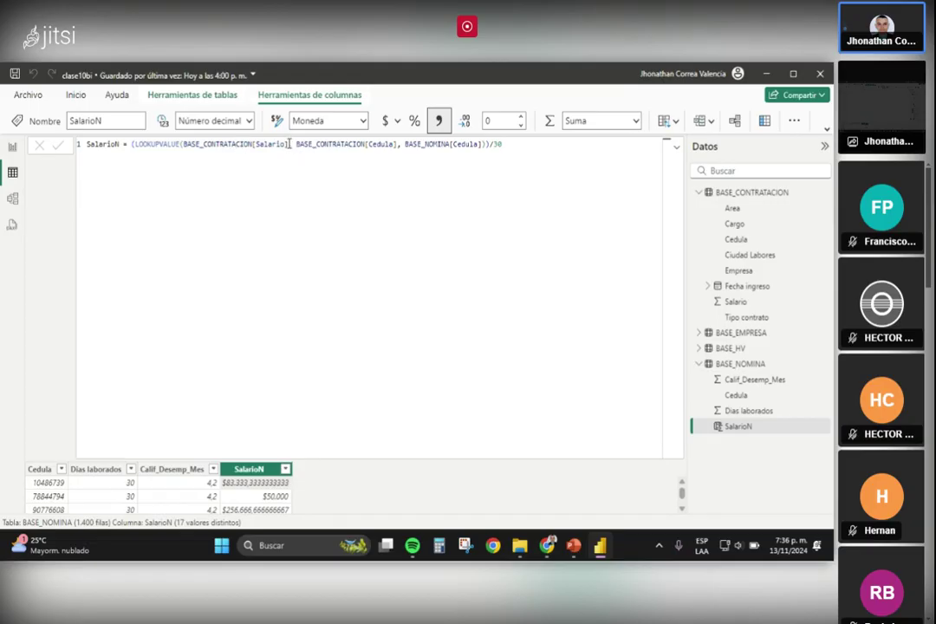
drag(294, 146, 482, 145)
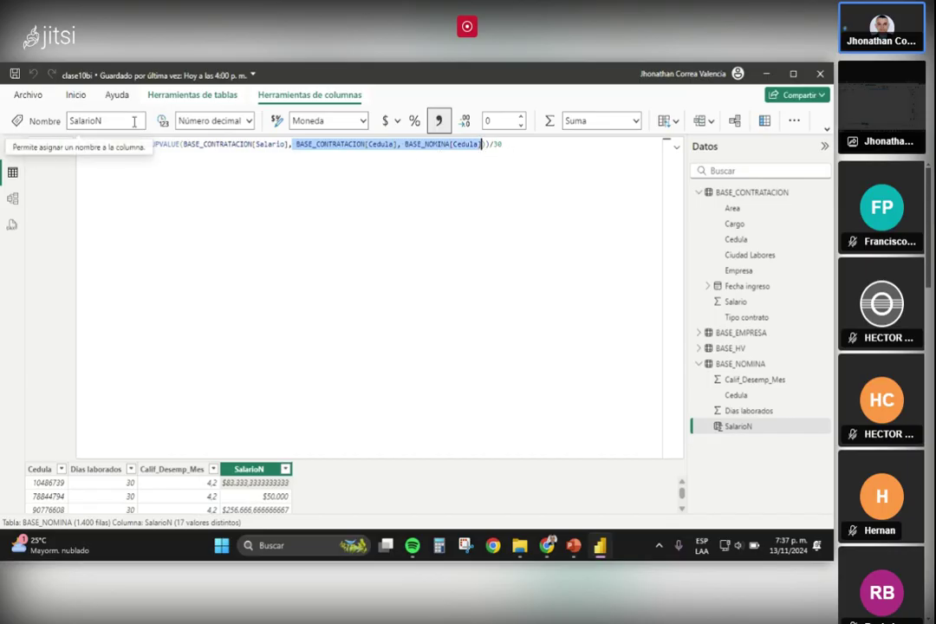
click(676, 147)
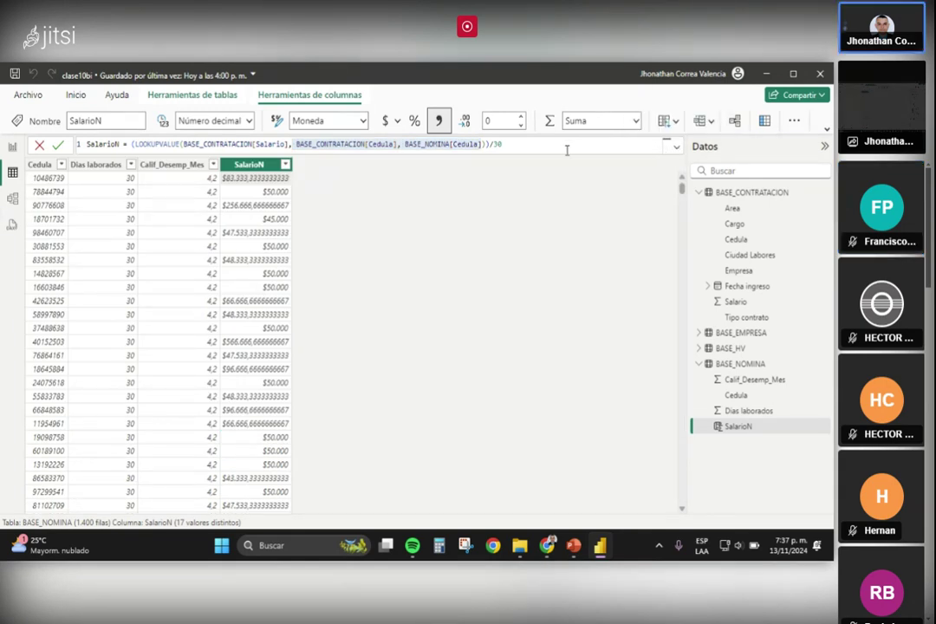
double_click(534, 146)
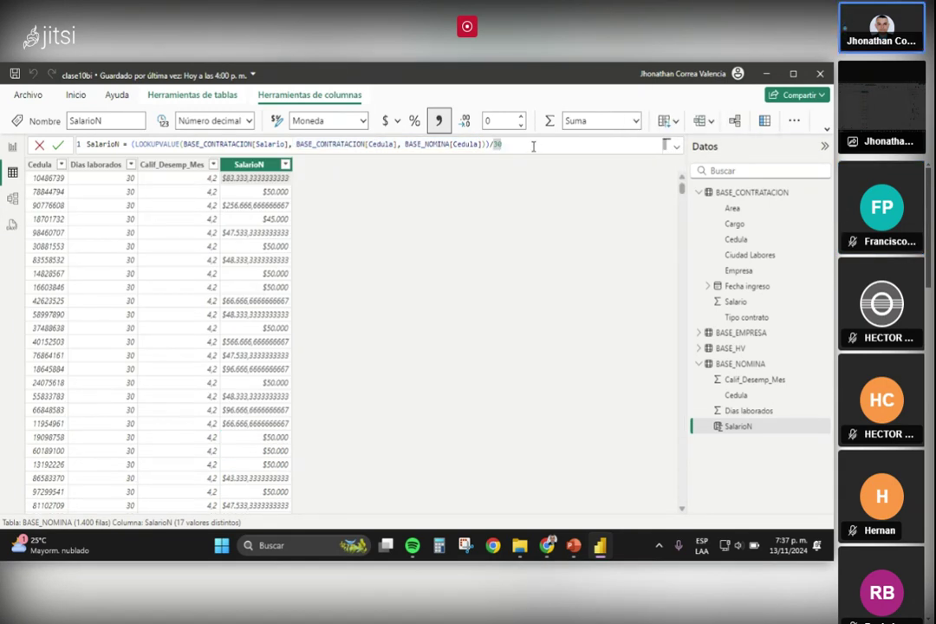
click(533, 147)
text(*)
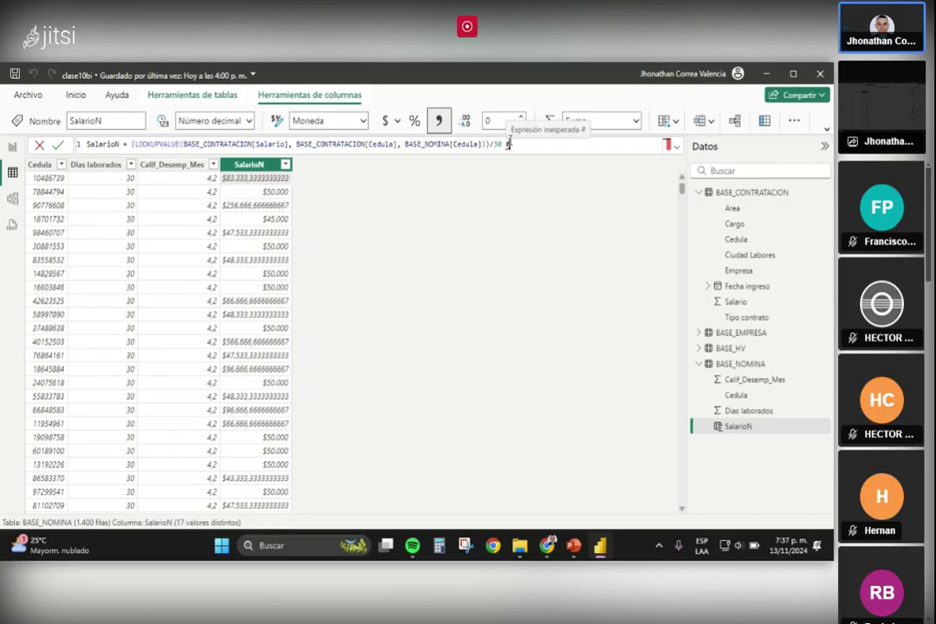
key(BackSpace)
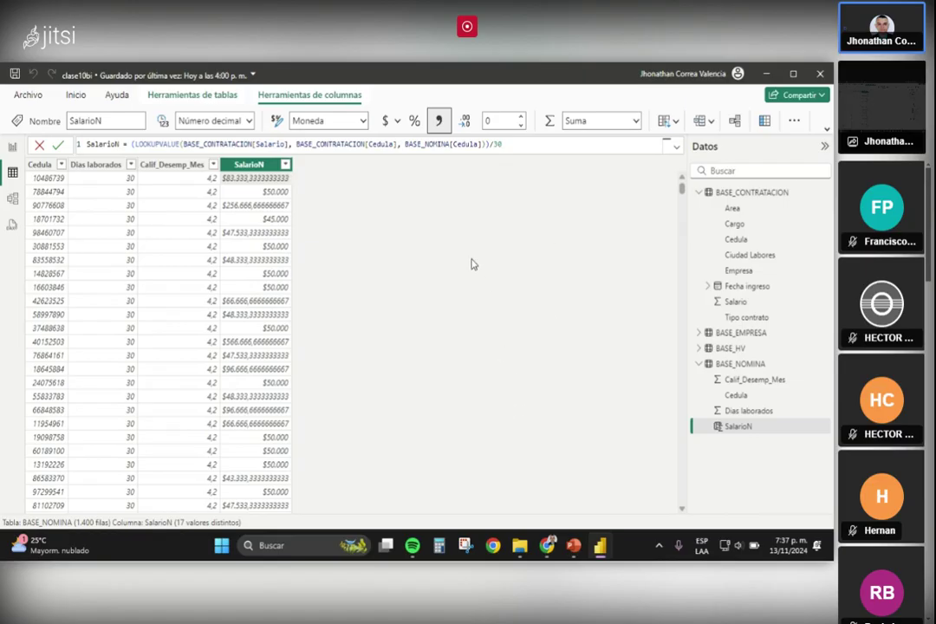
key(Return)
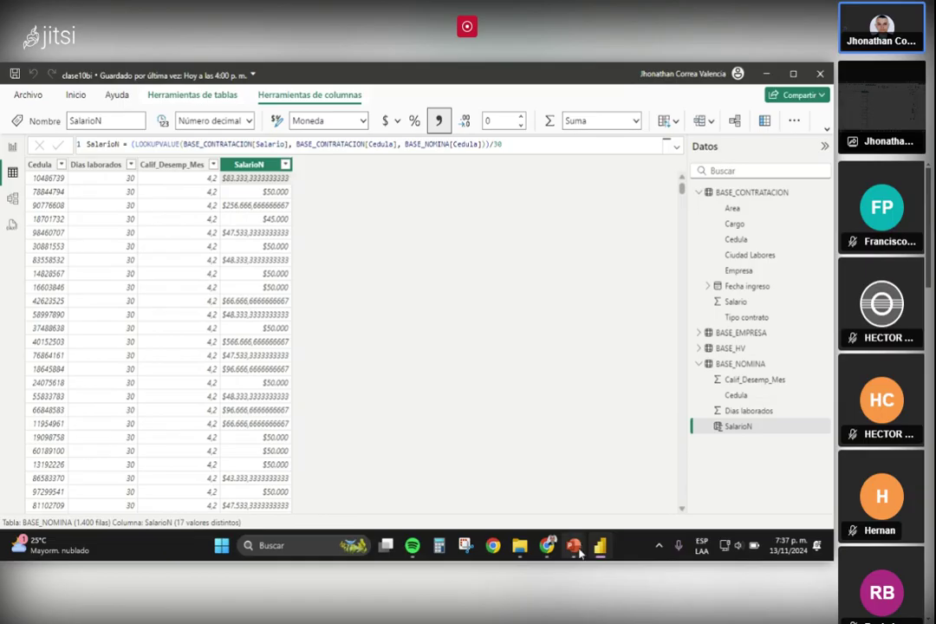
Consult the PowerPoint slide on ROUND and INT, and commit SalarioN with INT around the division and the comment "Formula para calcular días".
mouse_move(573, 545)
click(569, 503)
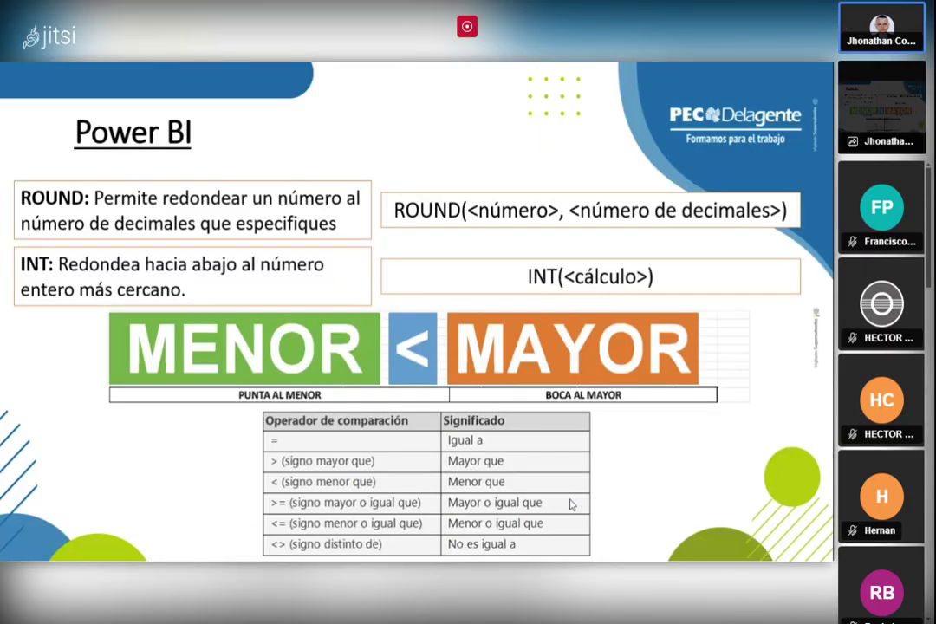
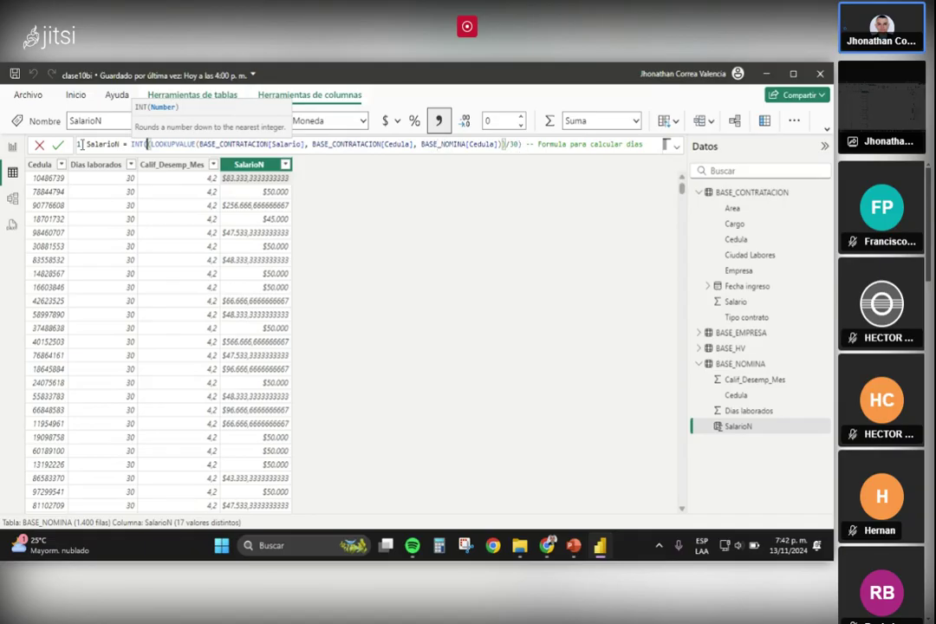
click(58, 144)
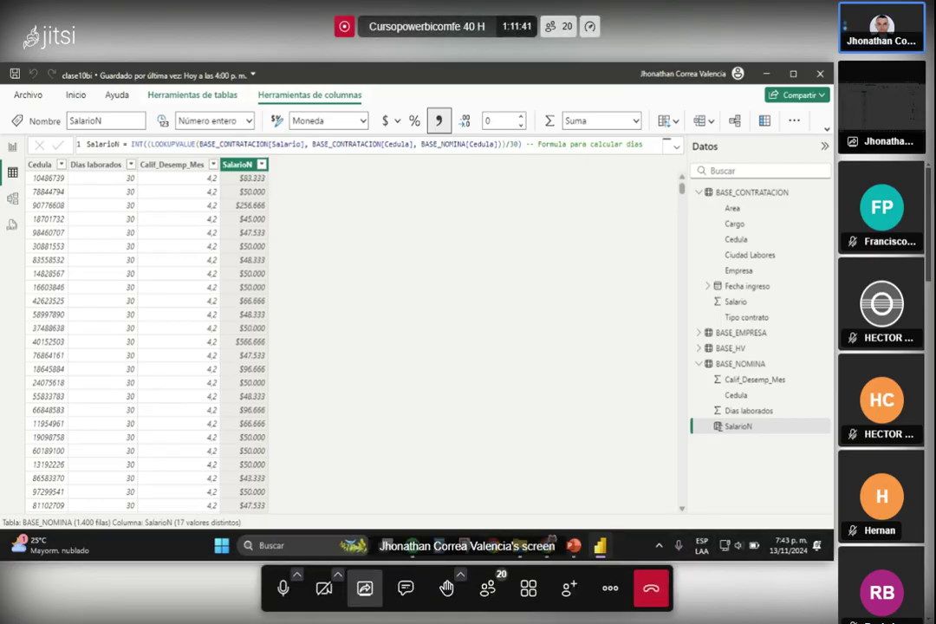
Open the meeting chat, read the attendees' latest reactions and close the chat.
click(408, 590)
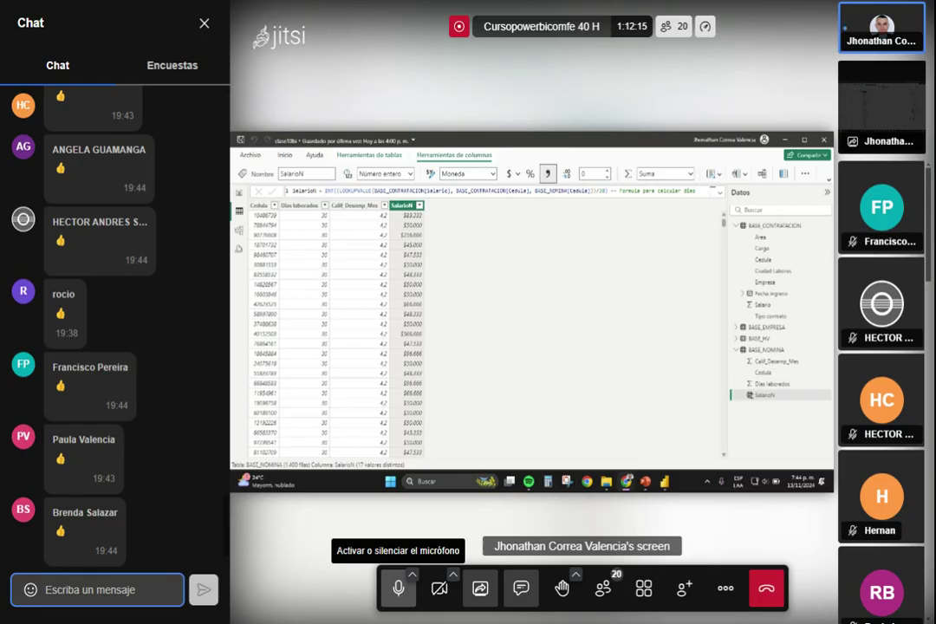
click(203, 26)
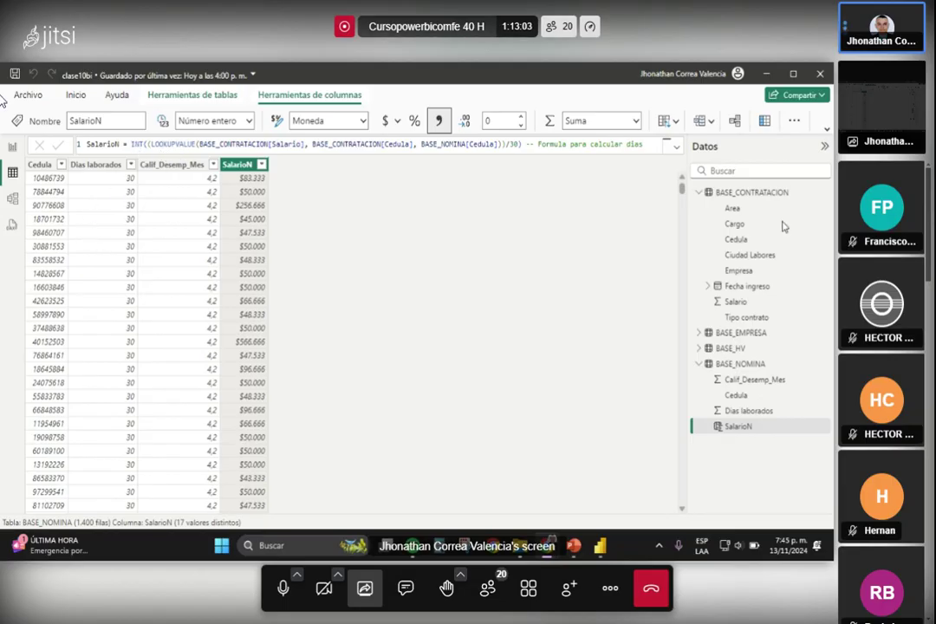
Enclose the whole INT expression of the SalarioN formula in an additional pair of parentheses.
click(132, 146)
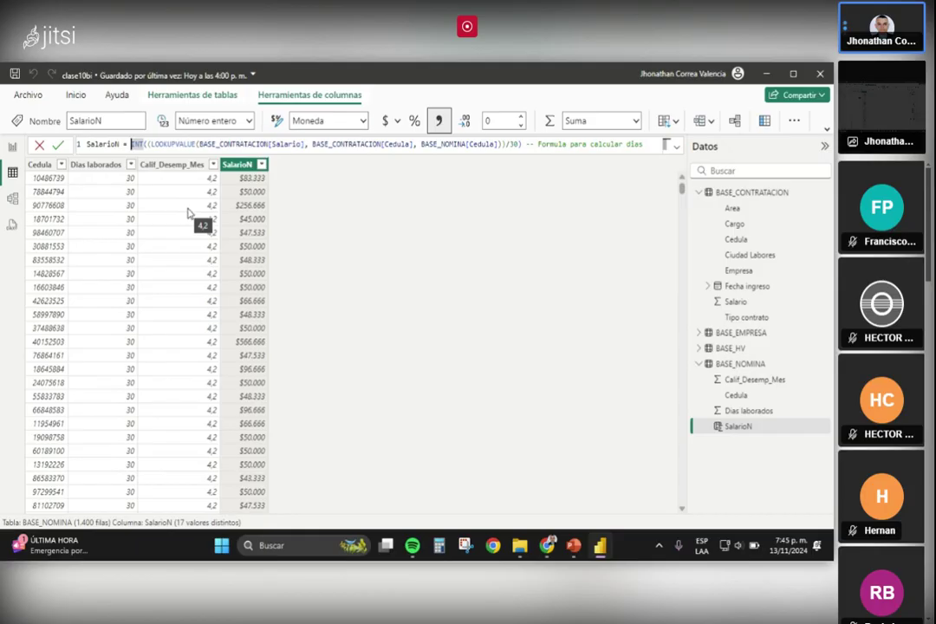
text(()
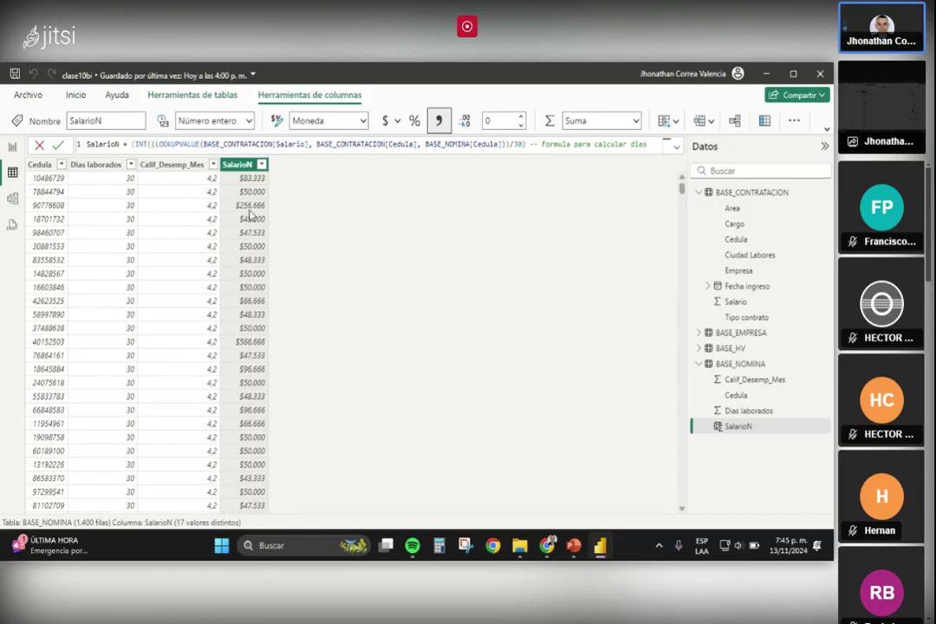
click(526, 144)
text())
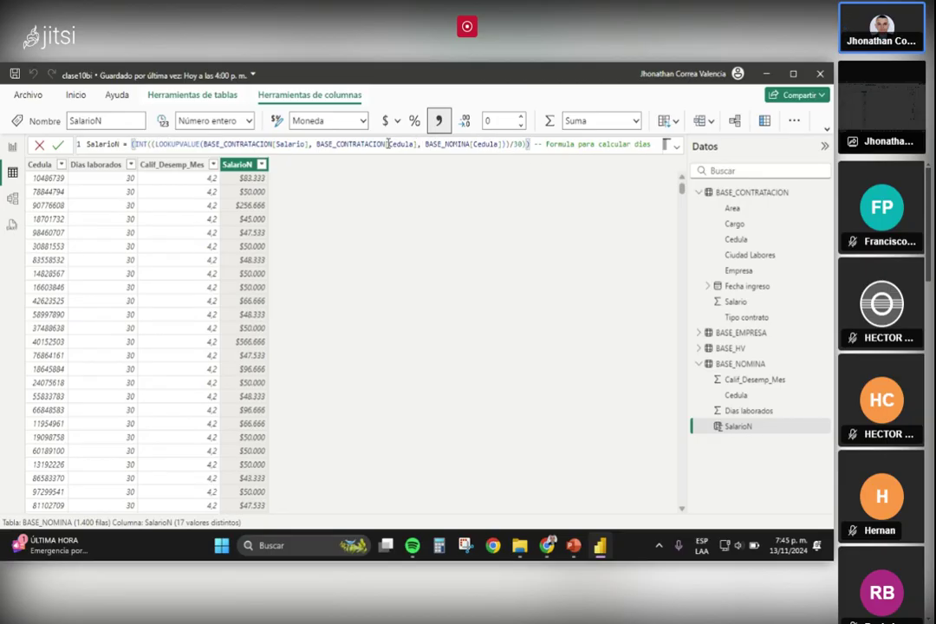
Multiply the parenthesized INT expression by BASE_NOMINA[Dias laborados] and commit the SalarioN formula.
text() *)
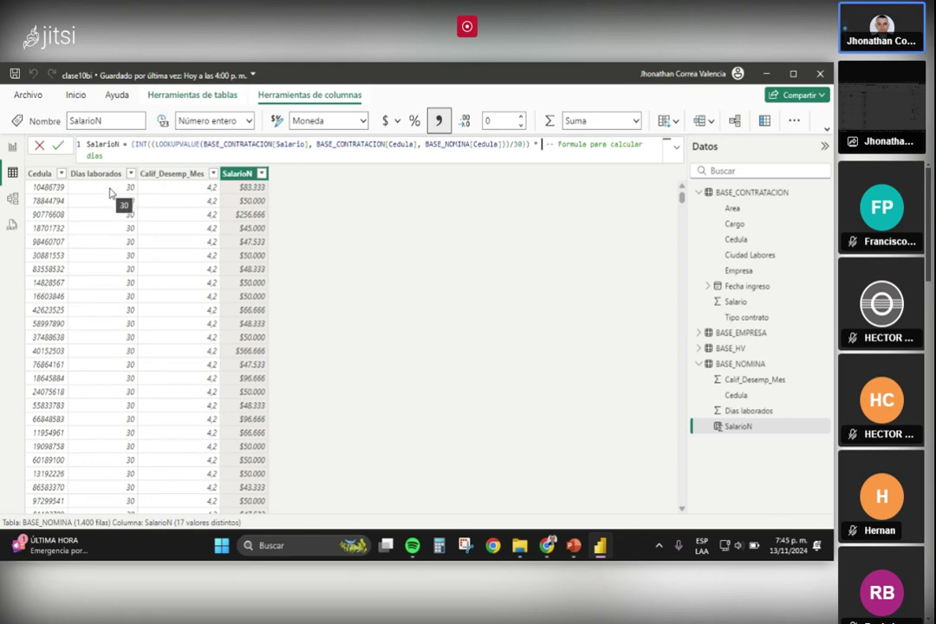
text(base)
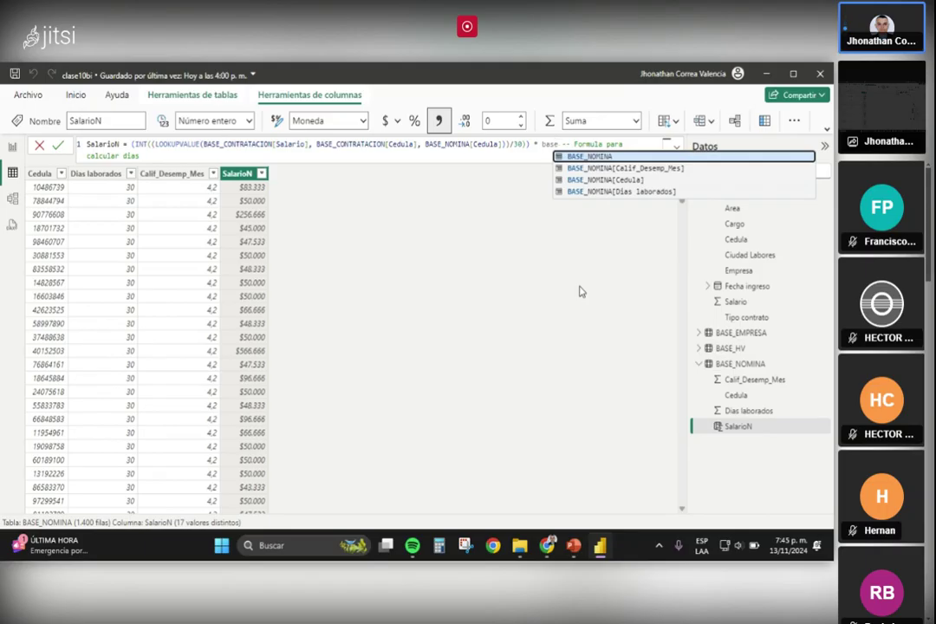
key(Down)
key(Down)
key(Down)
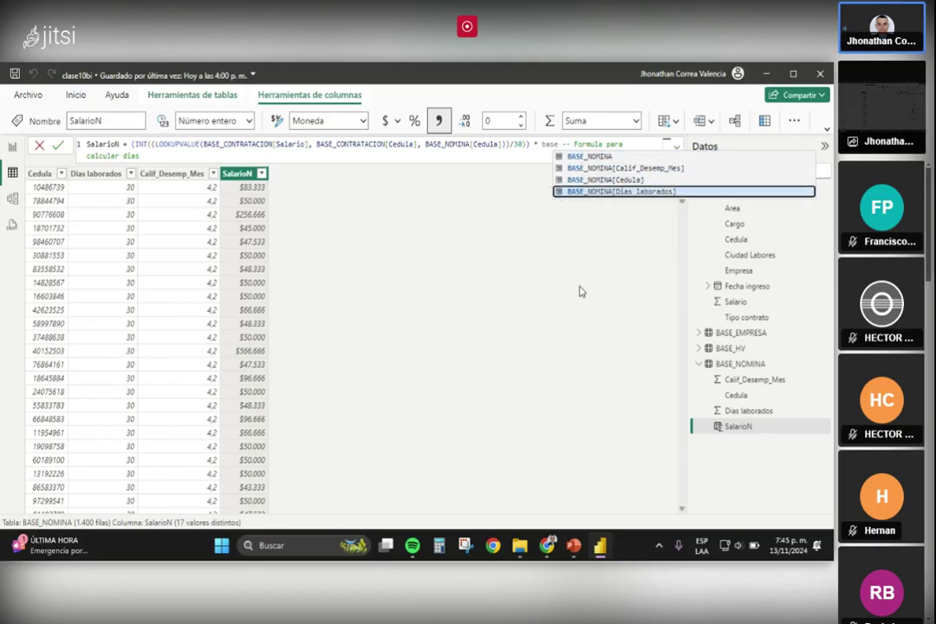
key(Tab)
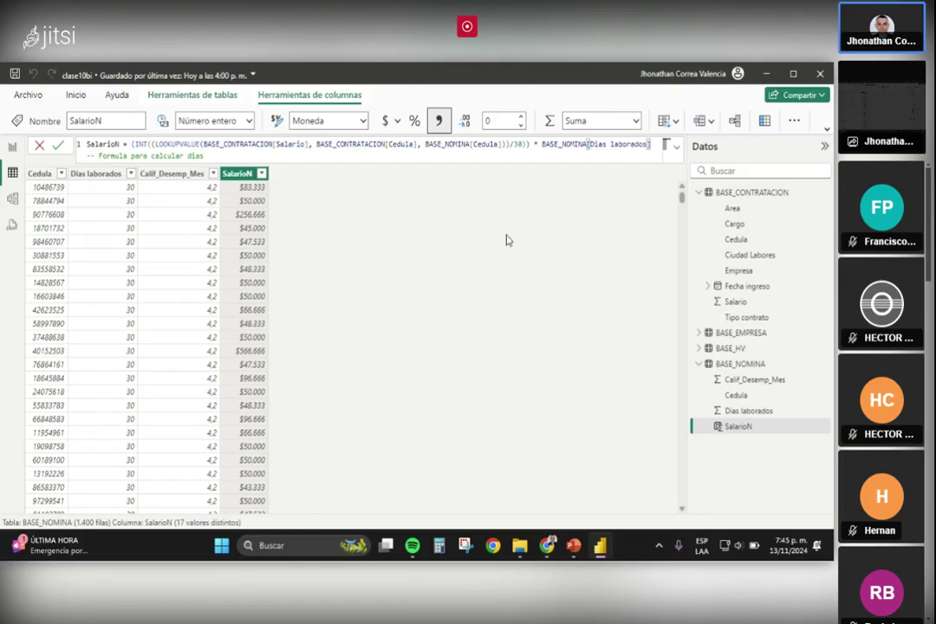
click(59, 147)
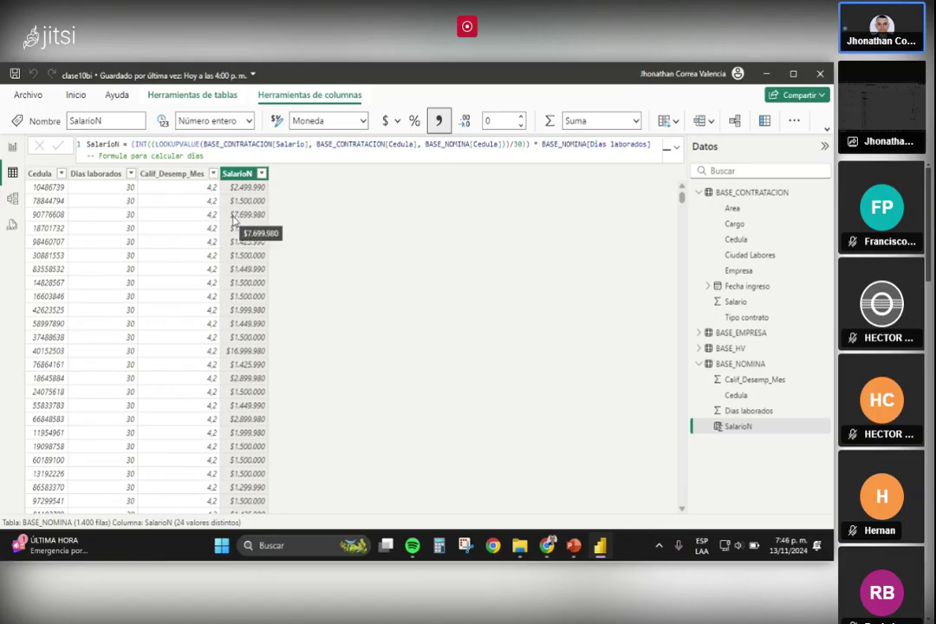
Filter the Dias laborados column of BASE_NOMINA to show only the rows with 21 days.
click(131, 180)
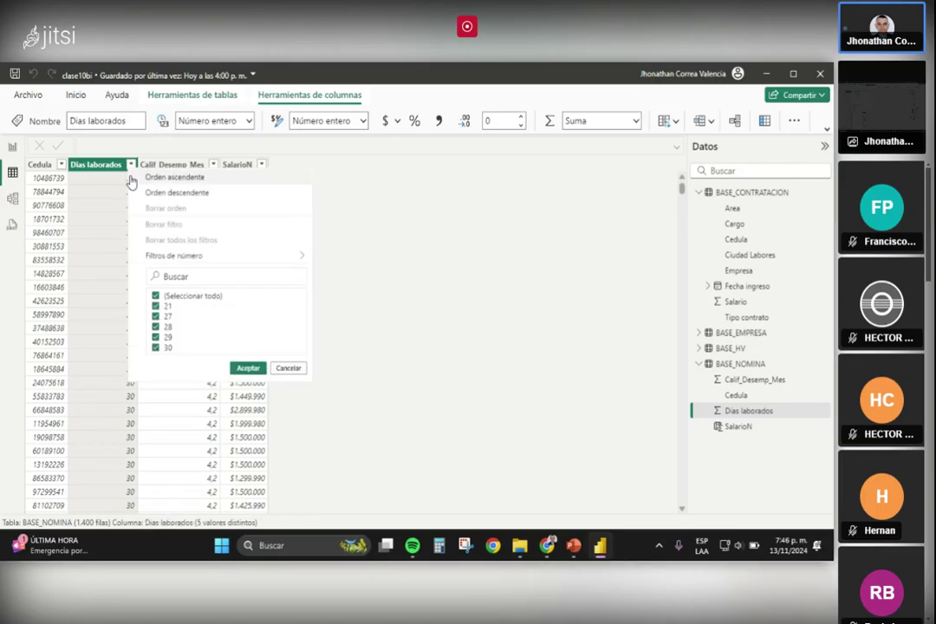
click(156, 306)
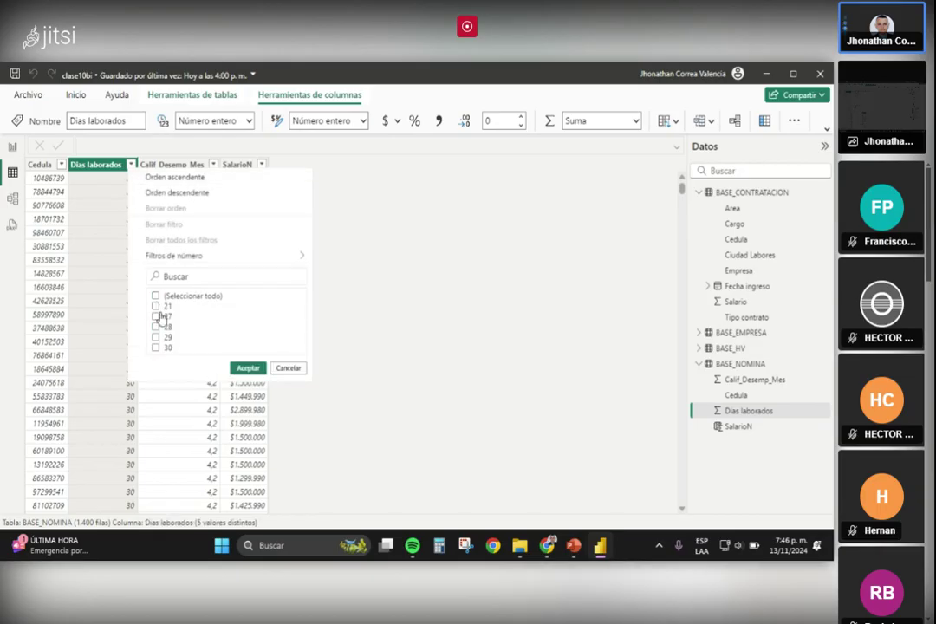
click(247, 368)
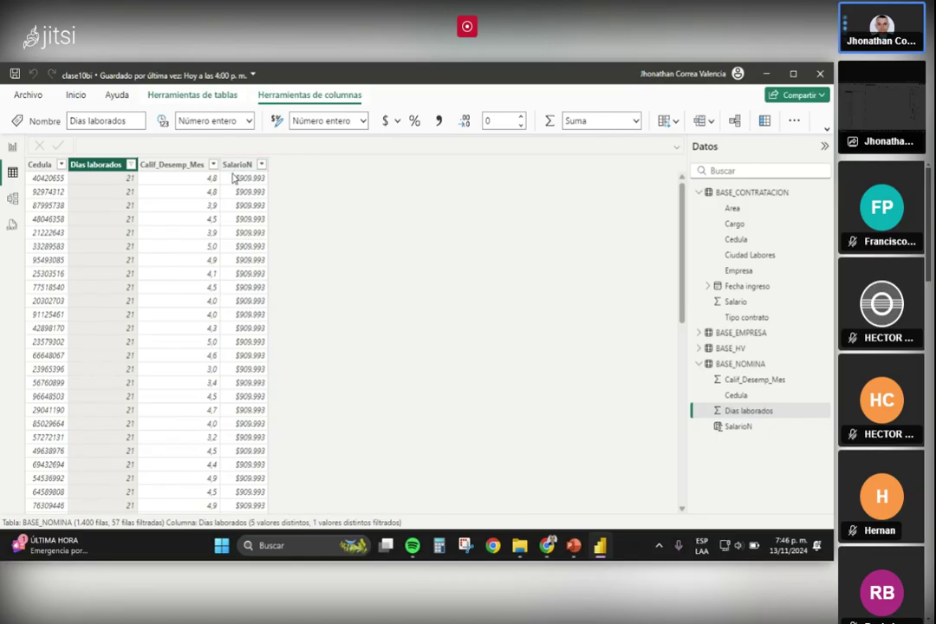
Clear the filter on the Dias laborados column of BASE_NOMINA and select the SalarioN column to display its formula.
click(131, 167)
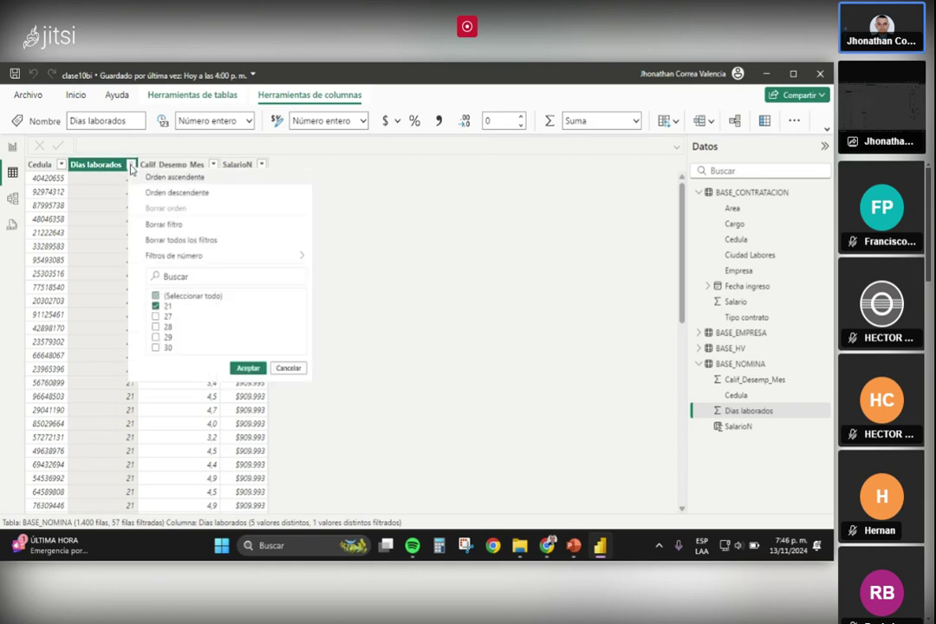
click(178, 225)
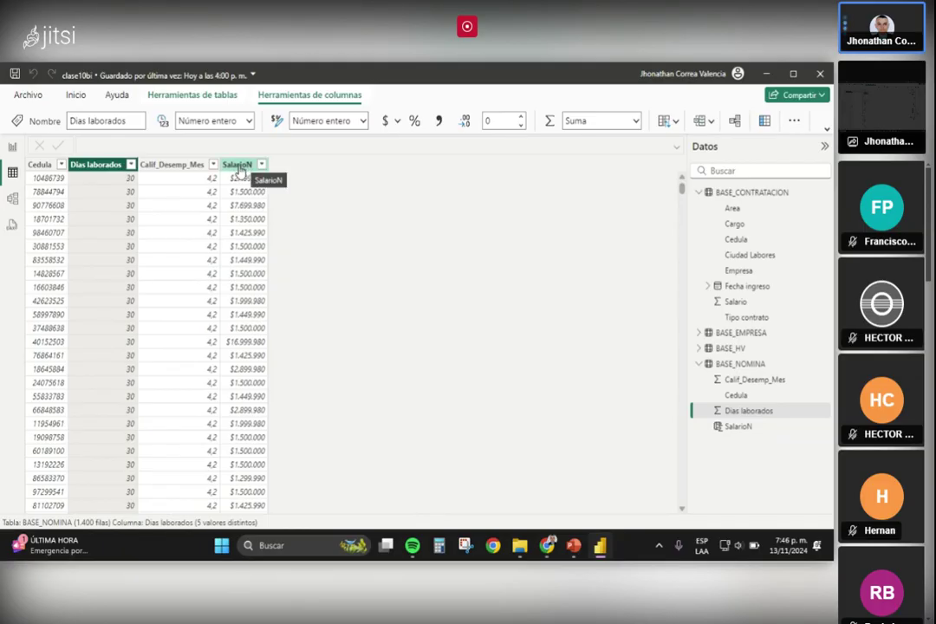
click(241, 168)
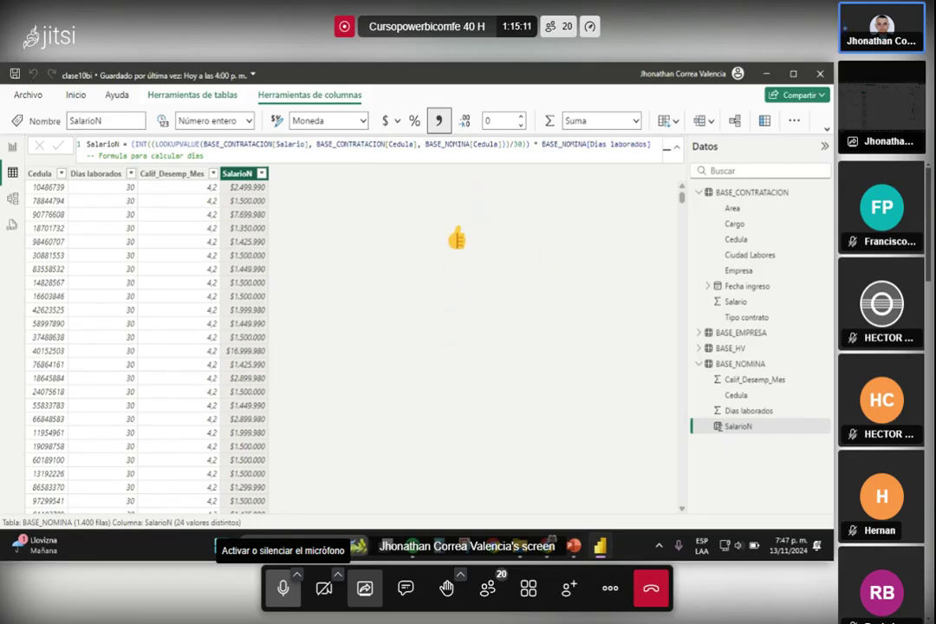
Mute the microphone, read the attendees' reactions in the meeting chat, unmute the microphone and close the chat.
click(282, 591)
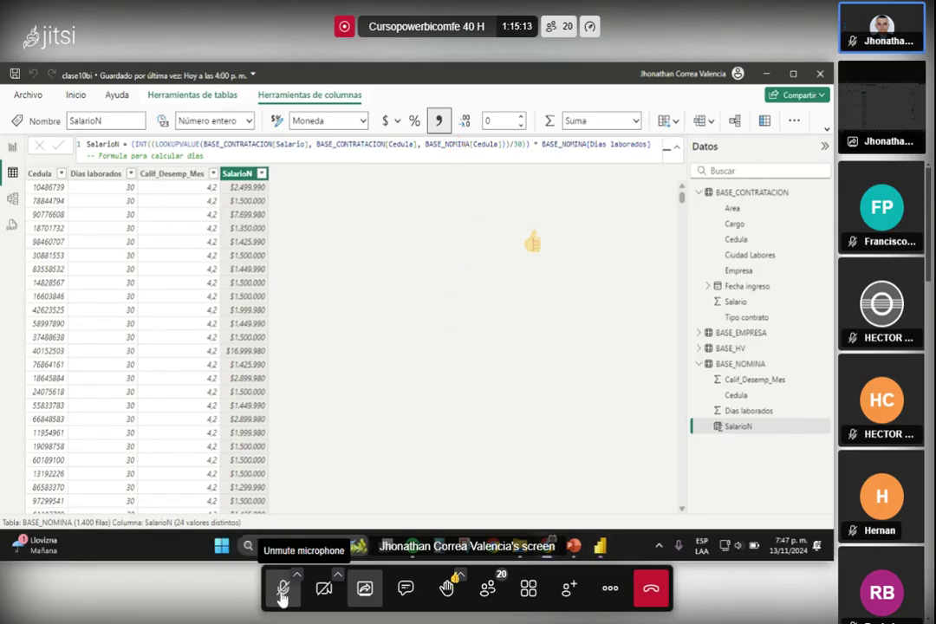
click(406, 589)
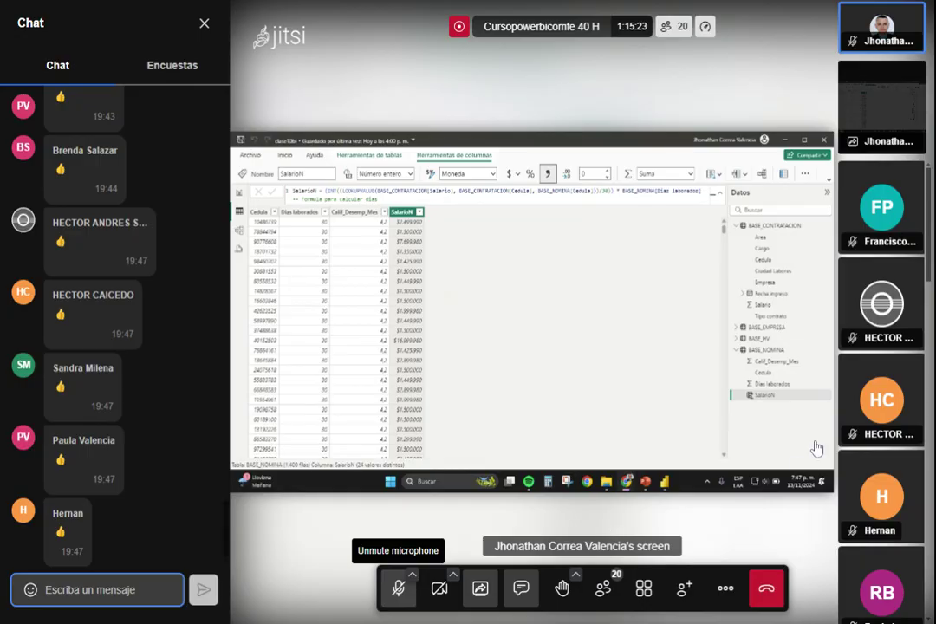
click(399, 589)
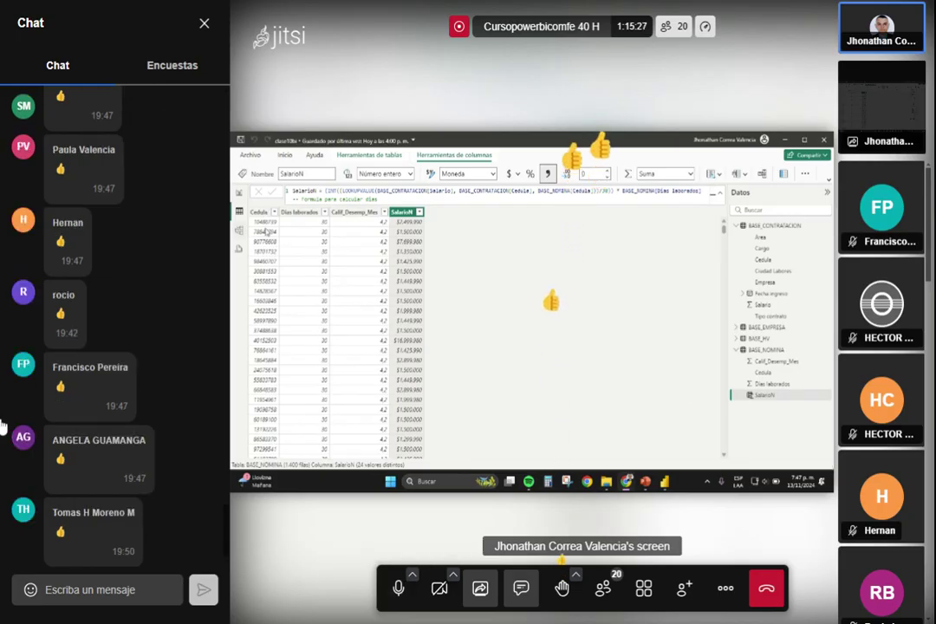
click(205, 26)
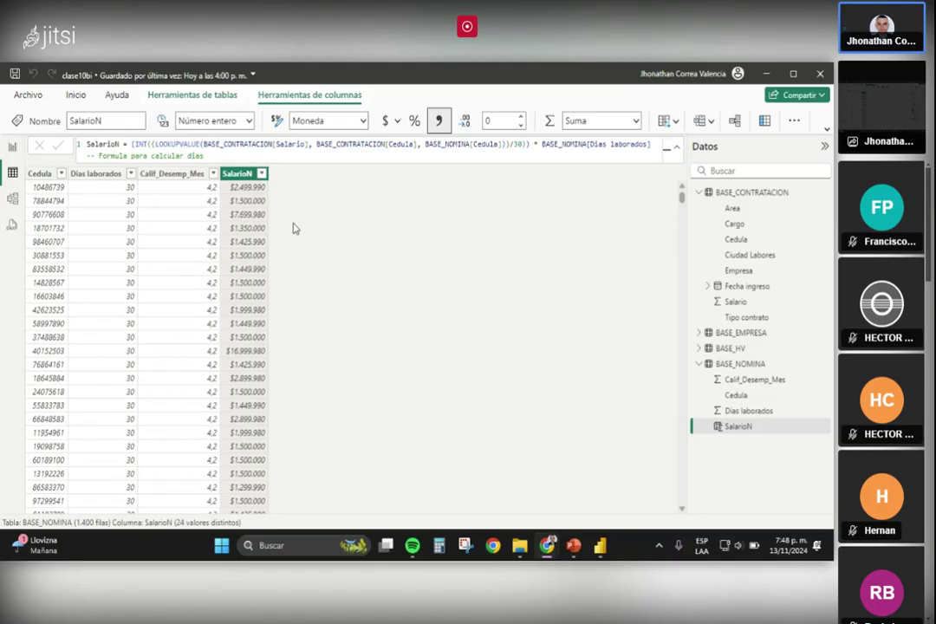
Open the relationship between BASE_CONTRATACION and BASE_HV for editing in the model view.
click(10, 202)
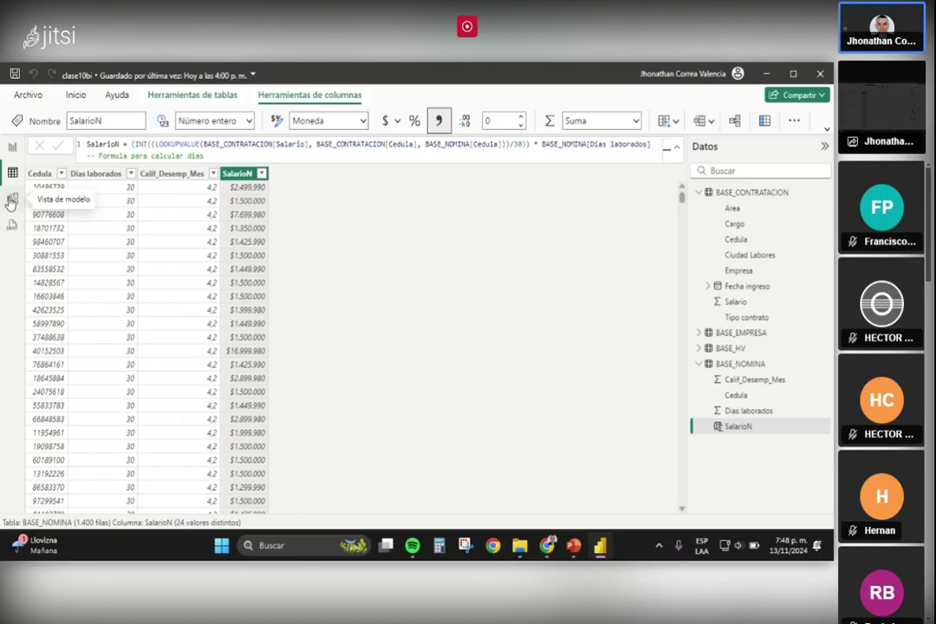
click(10, 202)
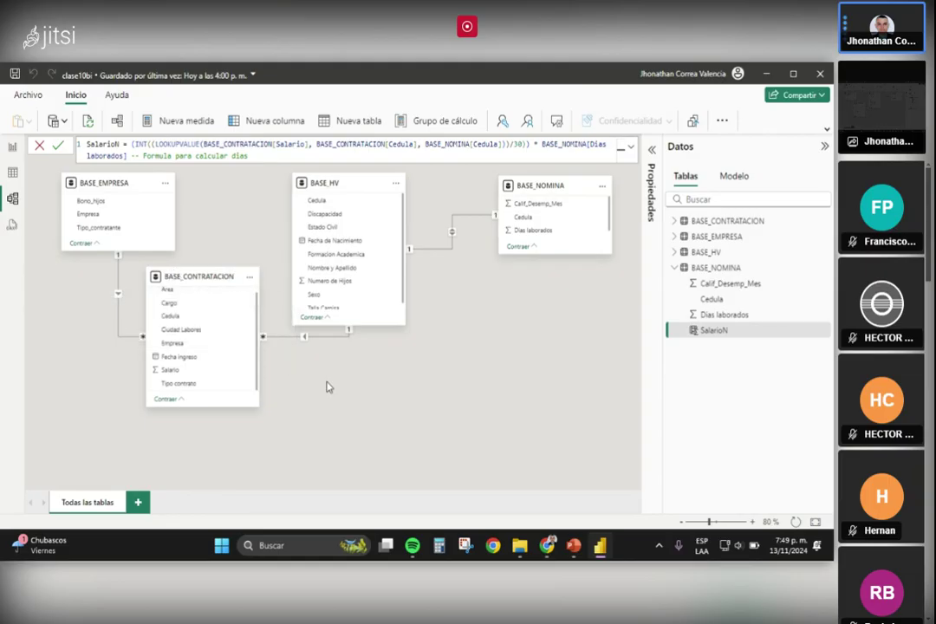
click(314, 351)
click(319, 339)
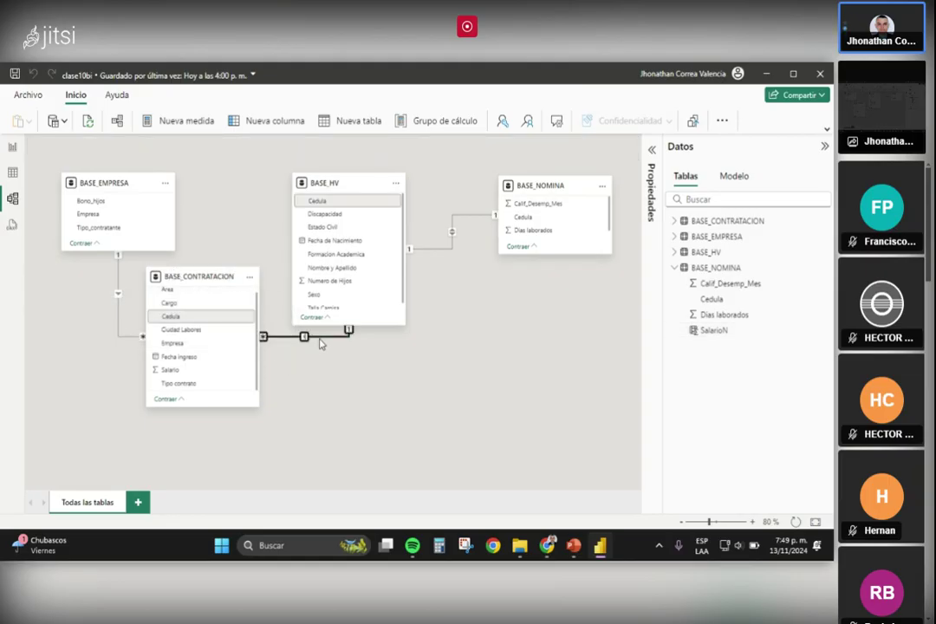
click(305, 343)
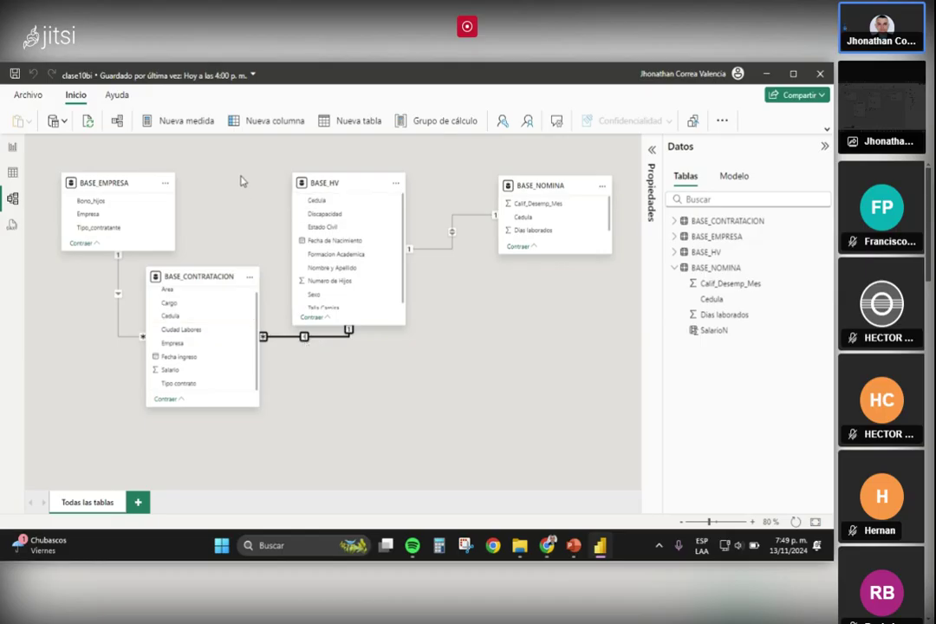
click(304, 344)
click(305, 343)
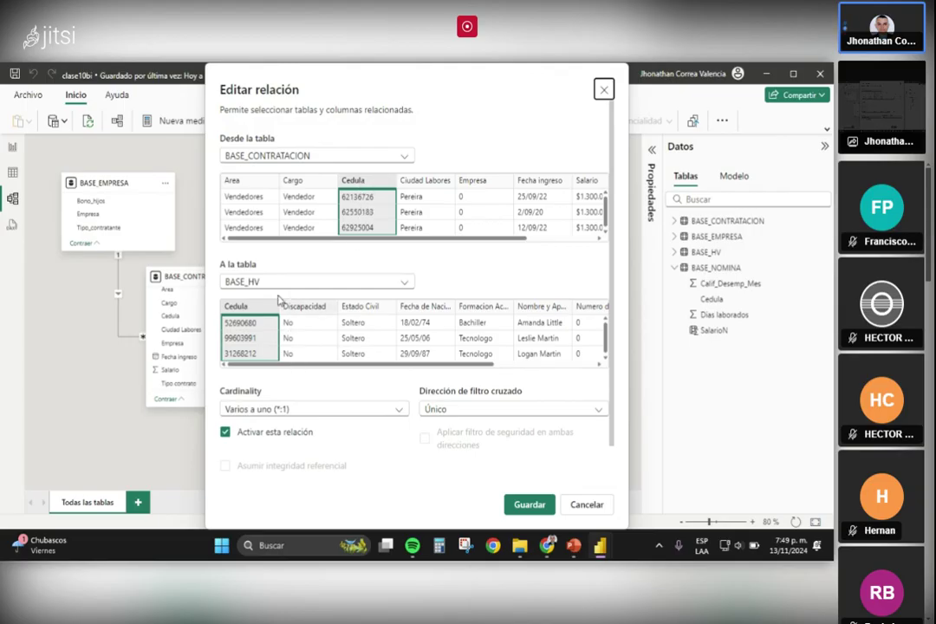
Try to set the cardinality of the BASE_CONTRATACION to BASE_HV relationship to Uno a uno (1:1), and close the dialog without saving.
click(304, 414)
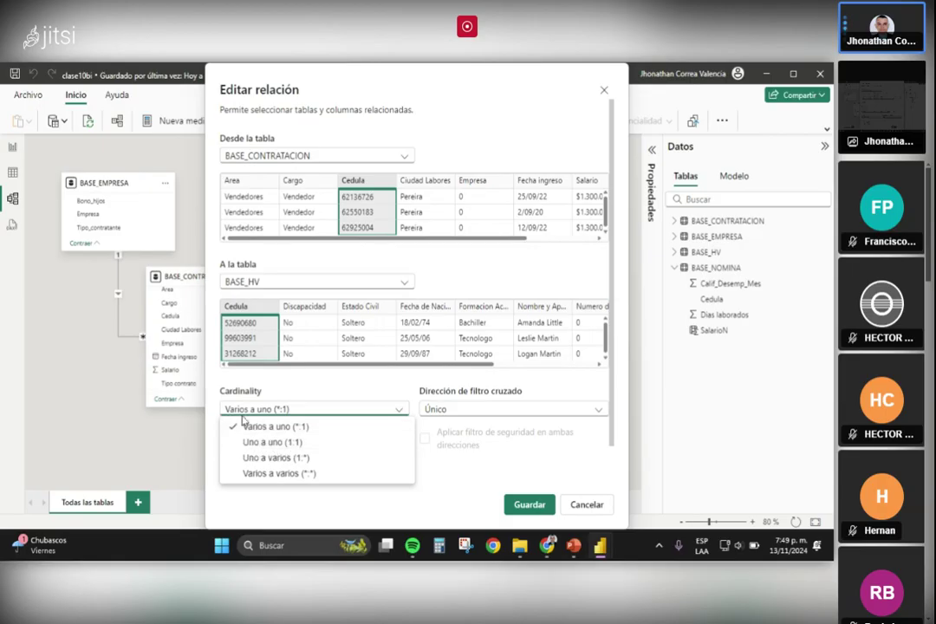
click(268, 443)
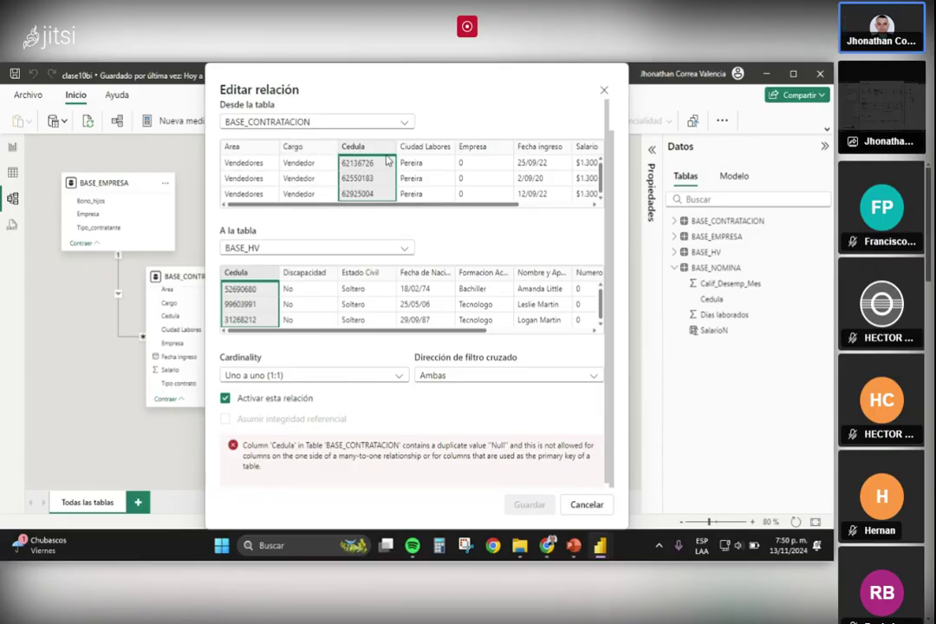
click(603, 93)
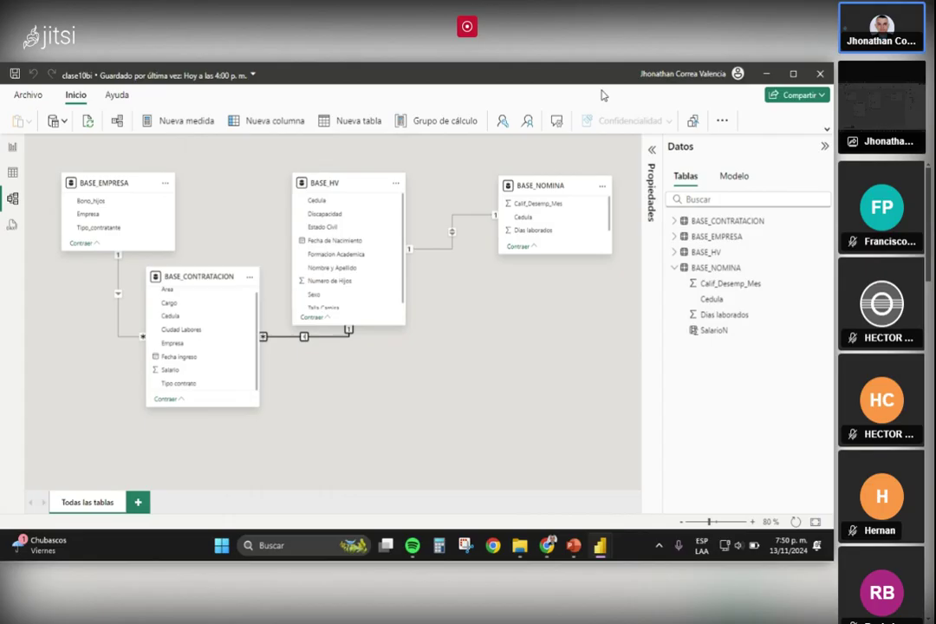
Show the BASE_CONTRATACION rows in the table view and select the Cedula column.
click(11, 175)
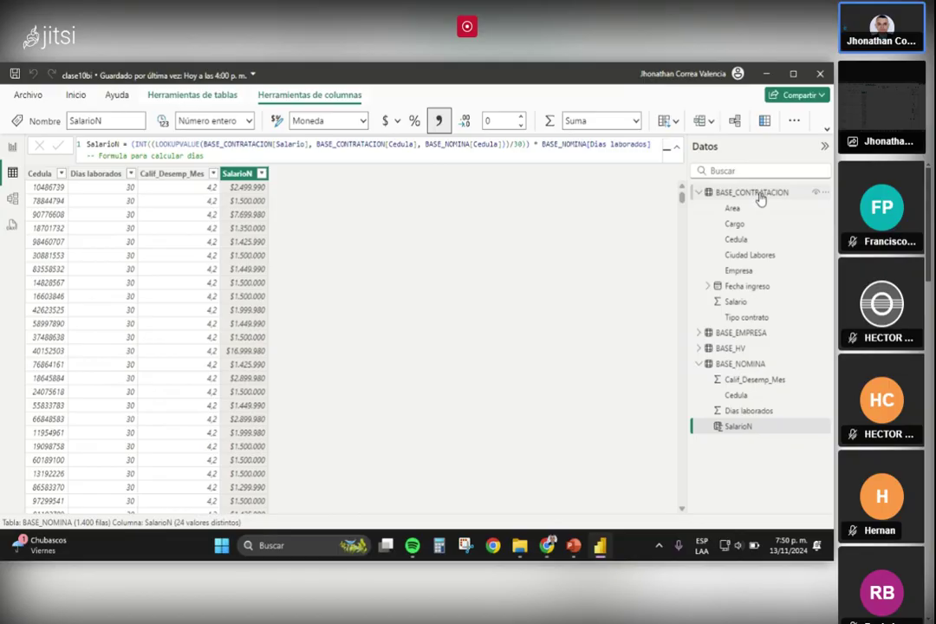
click(761, 194)
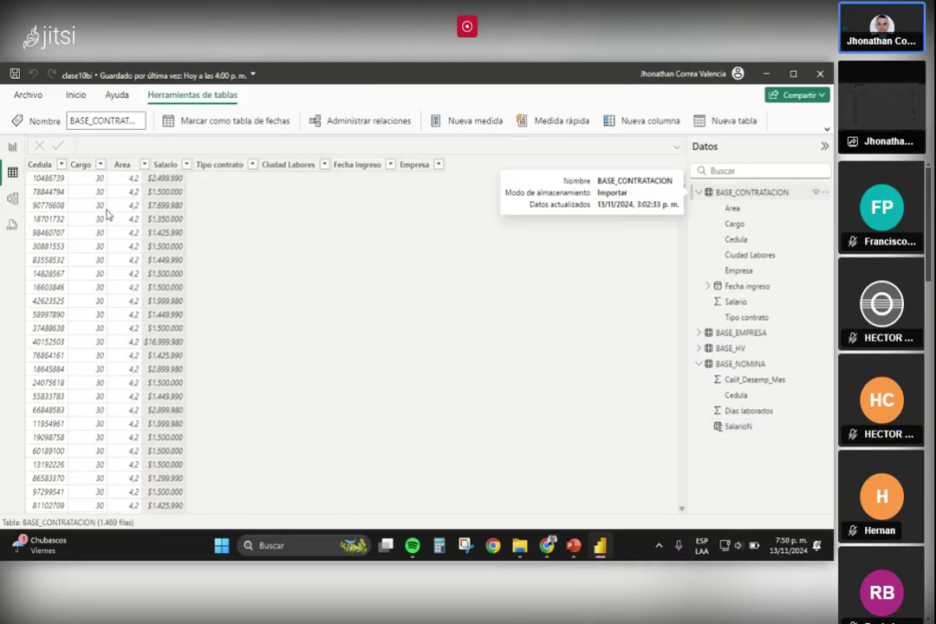
click(59, 164)
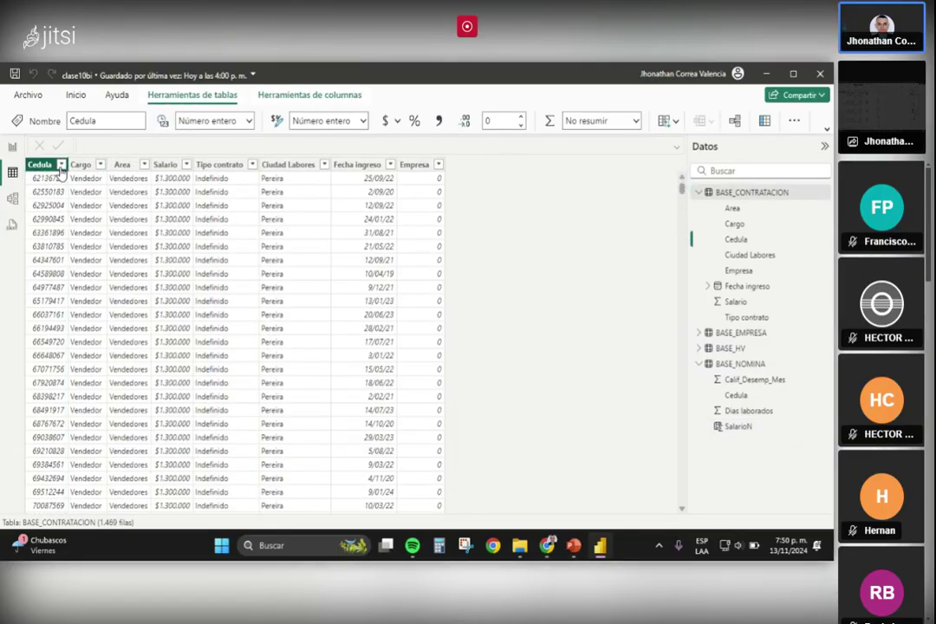
click(62, 165)
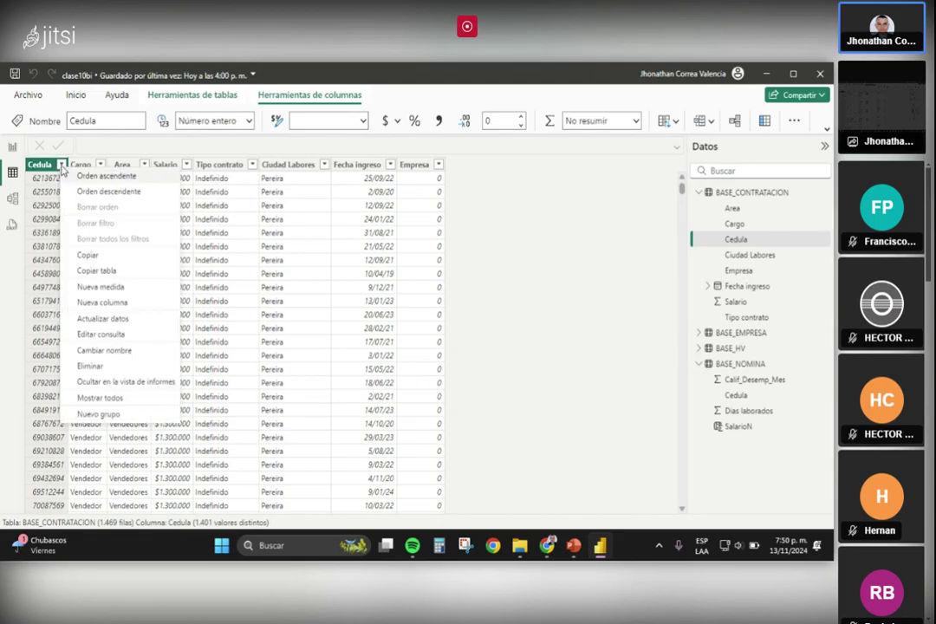
click(61, 164)
right_click(59, 166)
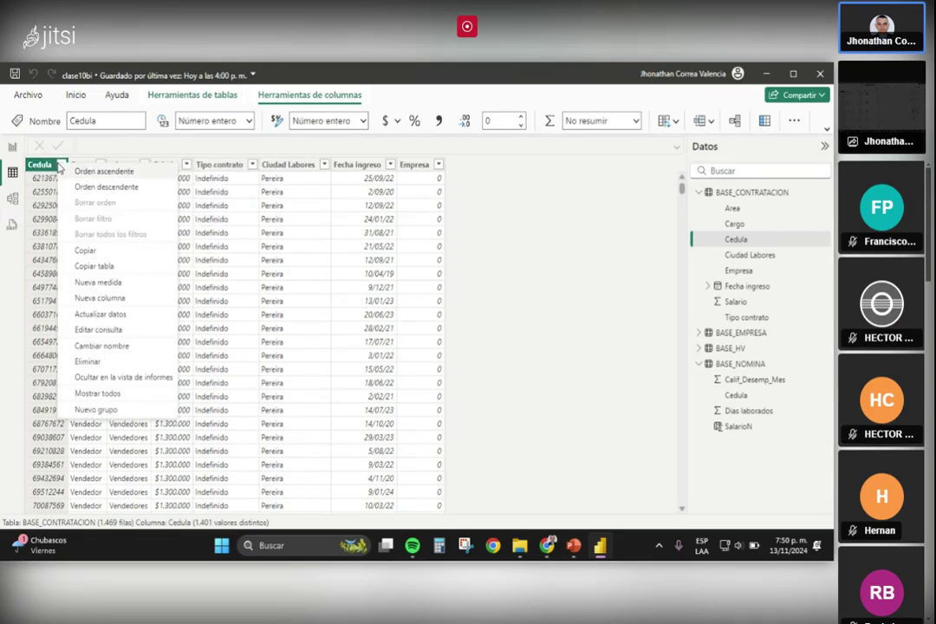
click(587, 286)
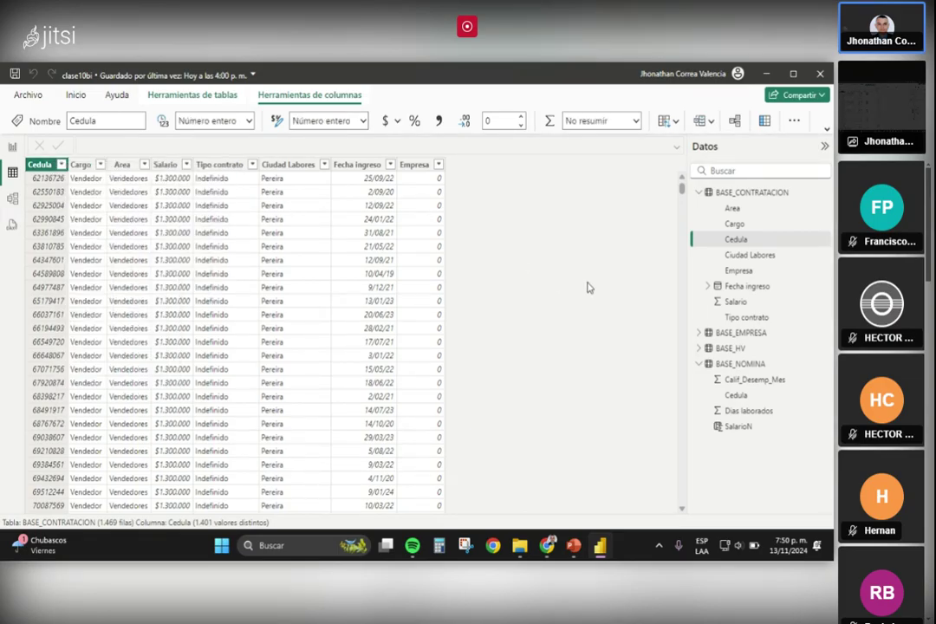
Filter the Cedula column of BASE_CONTRATACION to show only the (En blanco) rows.
click(61, 165)
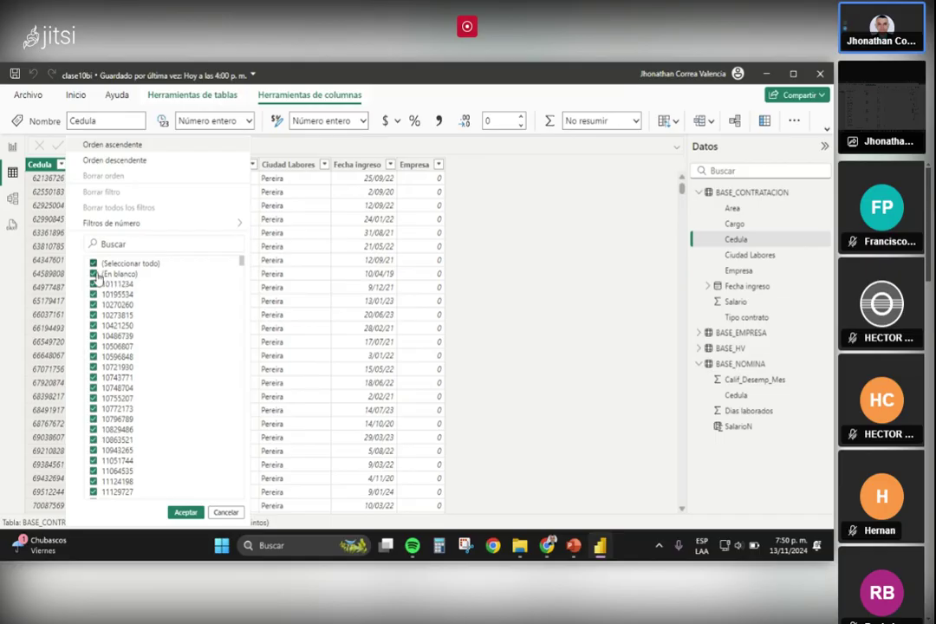
click(94, 265)
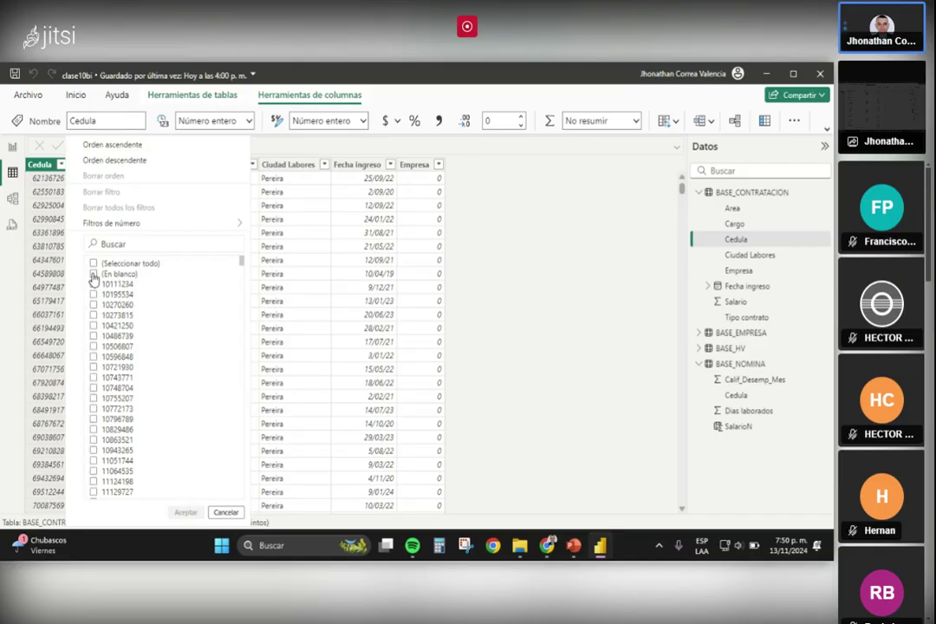
click(94, 274)
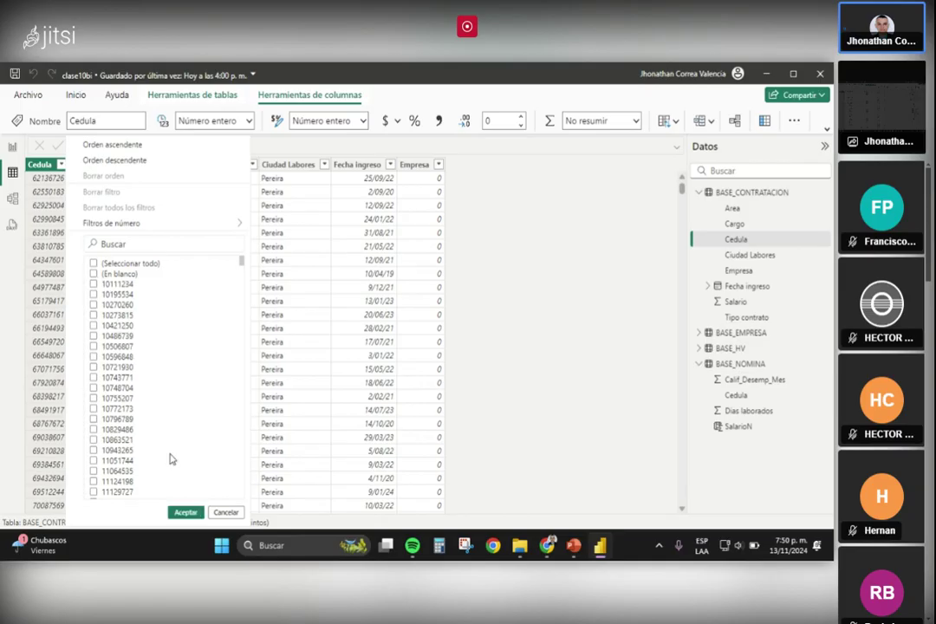
click(187, 512)
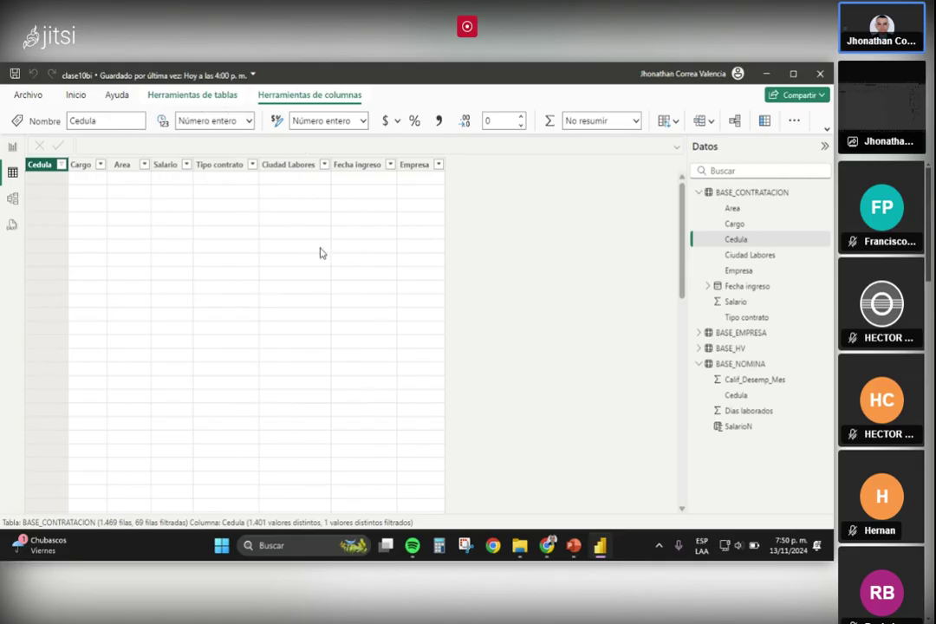
Reselect all values in the Cedula filter so BASE_CONTRATACION shows every row.
click(60, 164)
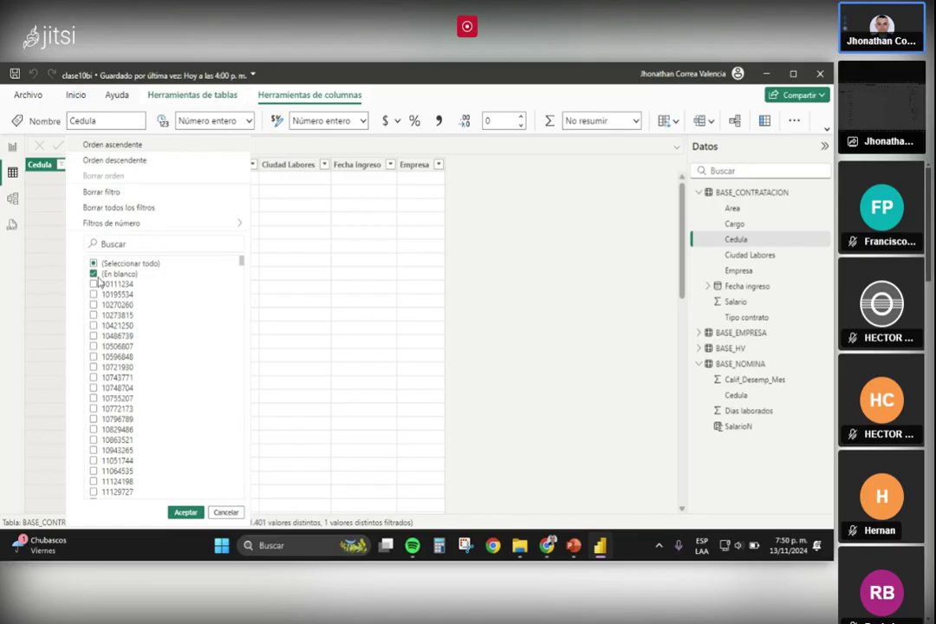
click(94, 272)
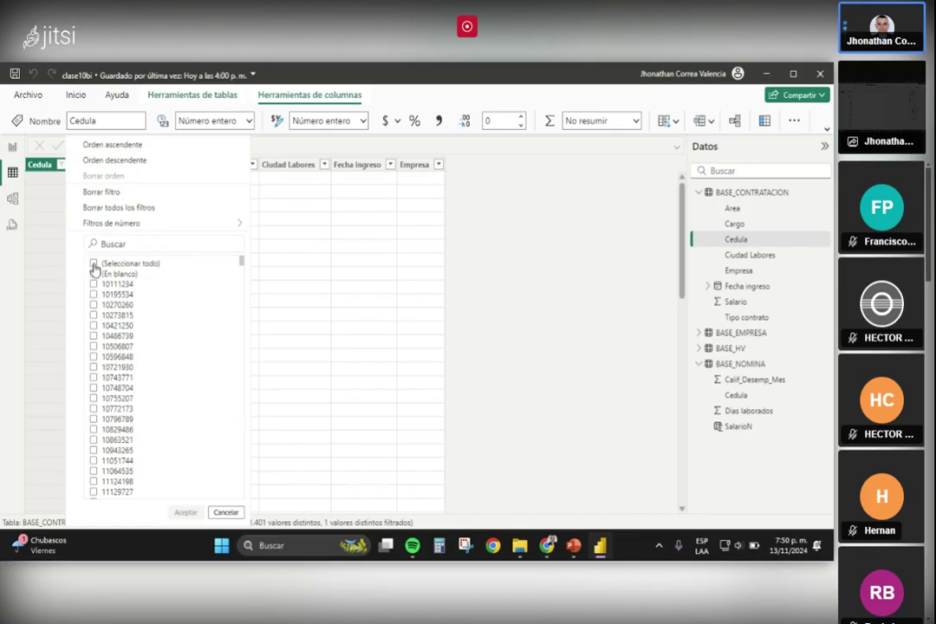
click(94, 268)
click(94, 264)
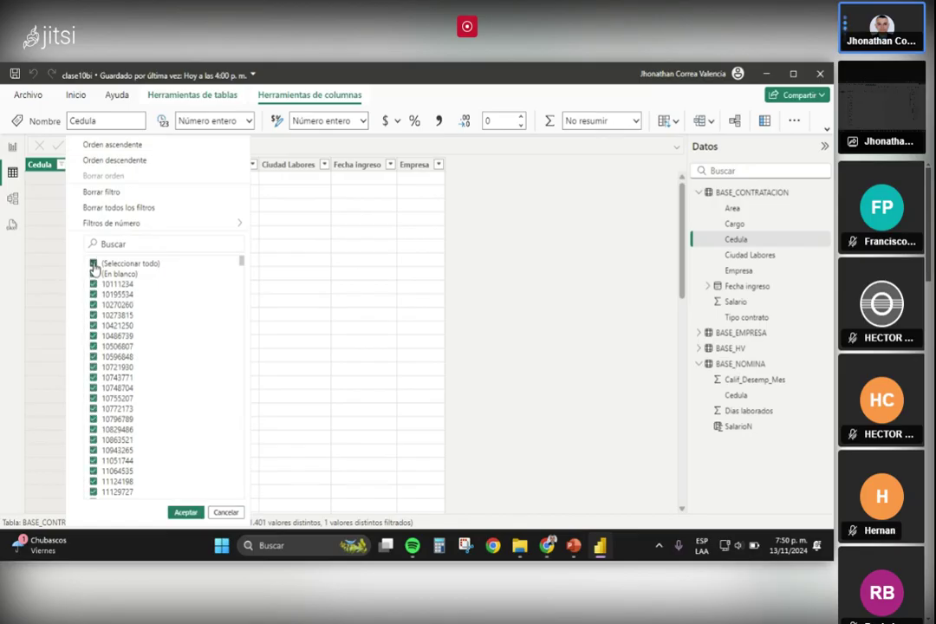
click(187, 512)
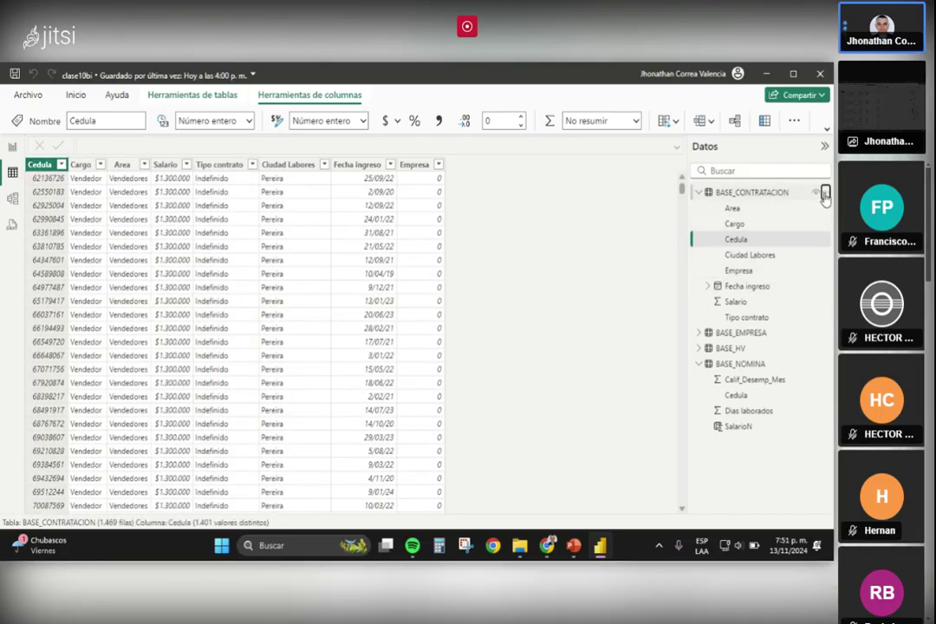
Open the BASE_CONTRATACION query in Power Query Editor and remove the empty rows from its Cedula column.
click(820, 194)
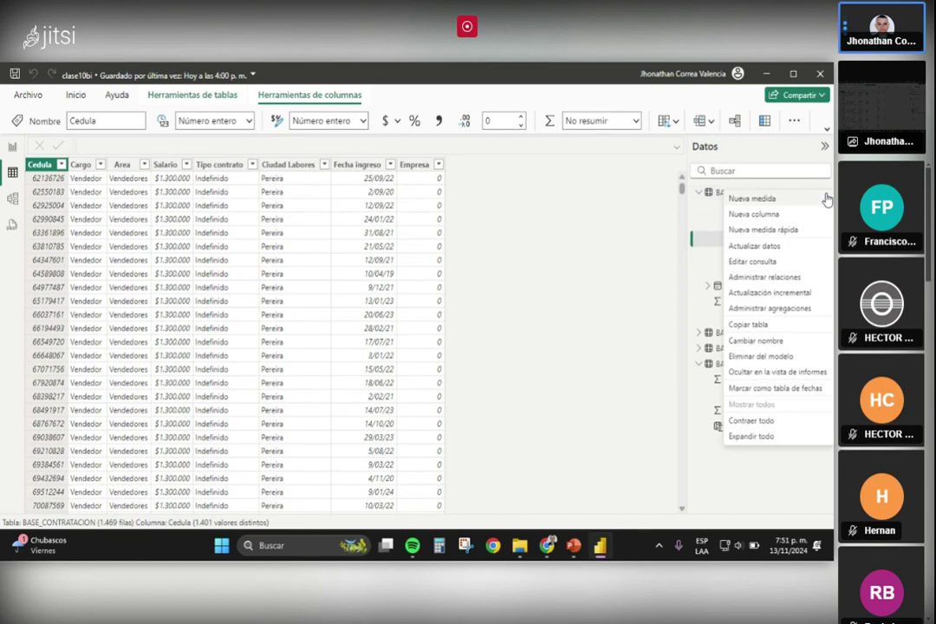
click(767, 262)
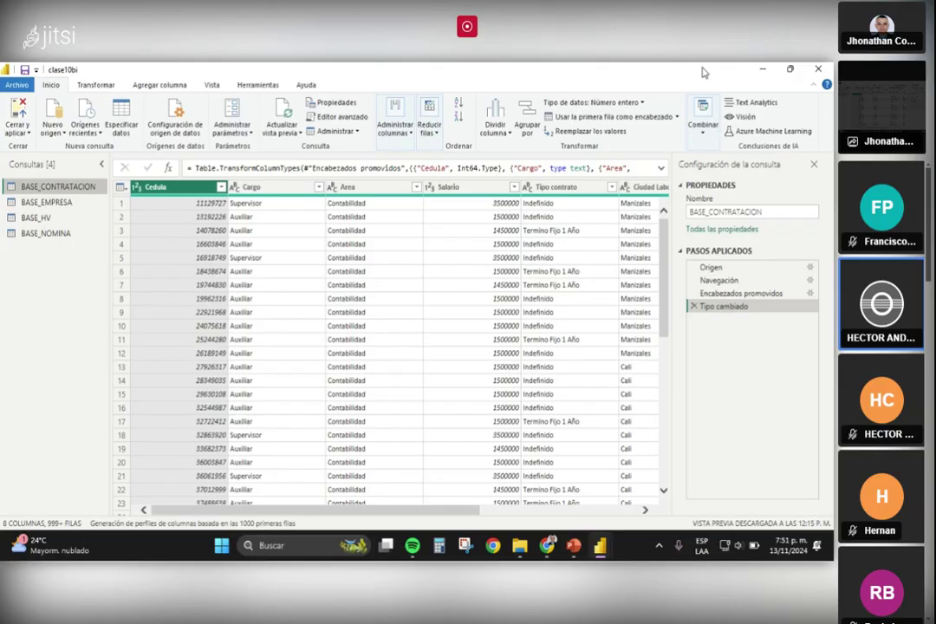
key(alt+Tab)
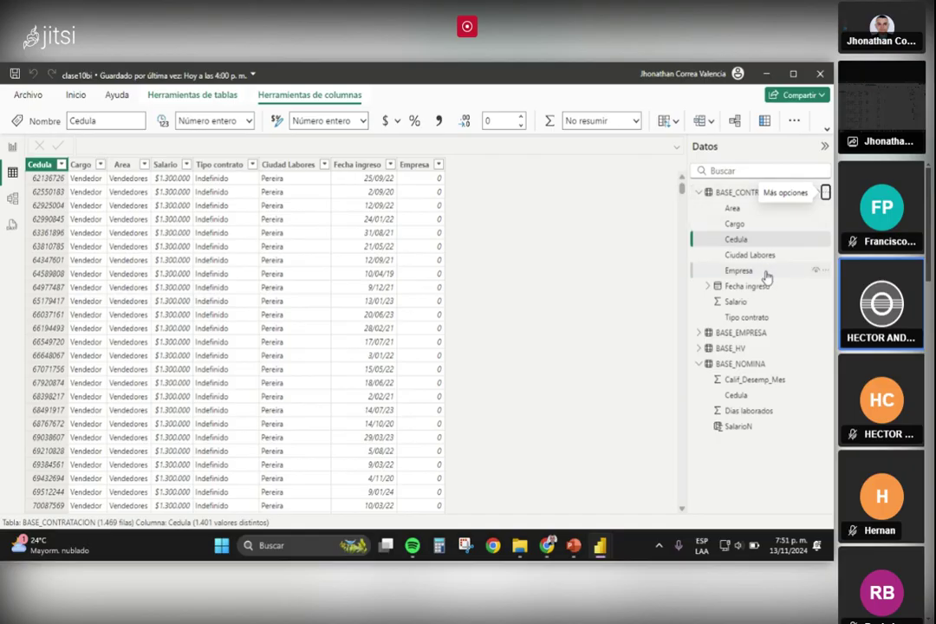
mouse_move(600, 545)
click(645, 501)
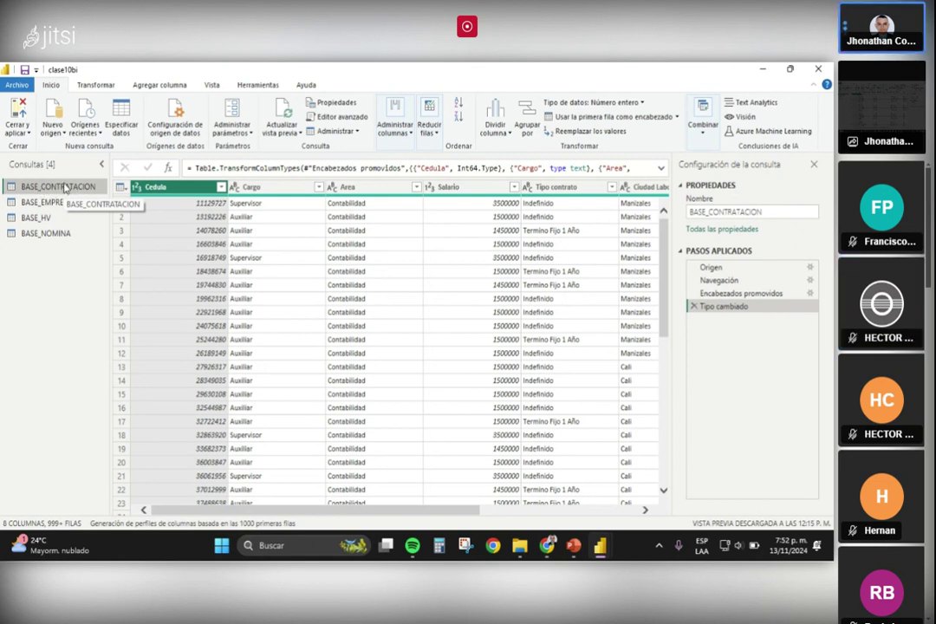
click(222, 187)
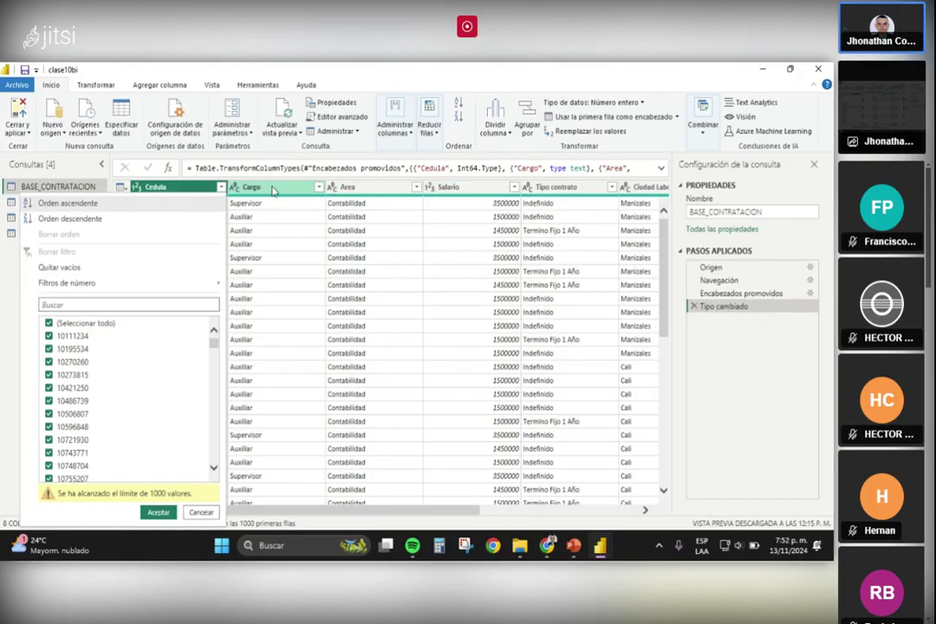
click(61, 269)
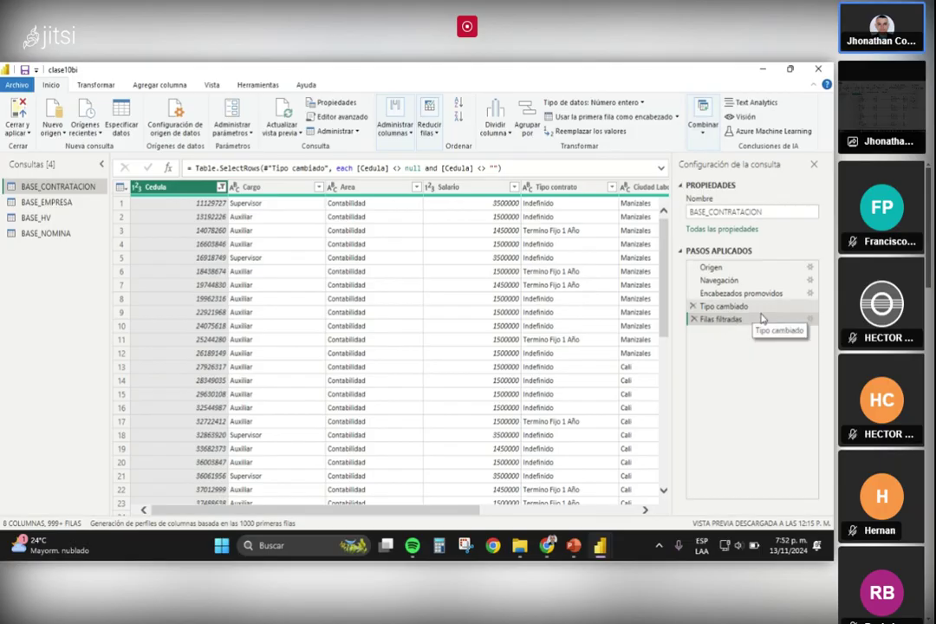
Close Power Query Editor applying the BASE_CONTRATACION changes, and show the table relationships in the model view.
click(19, 111)
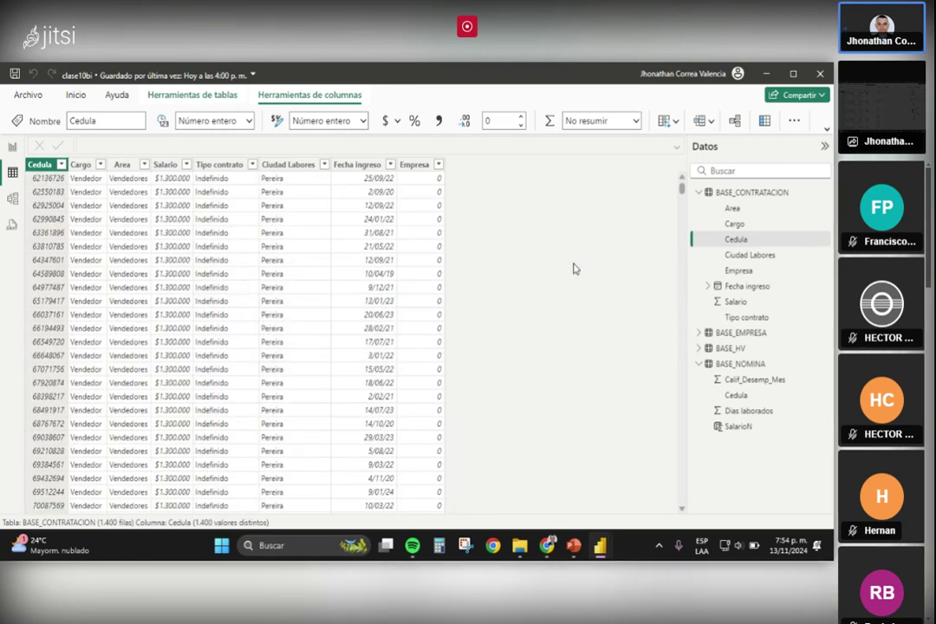
click(12, 199)
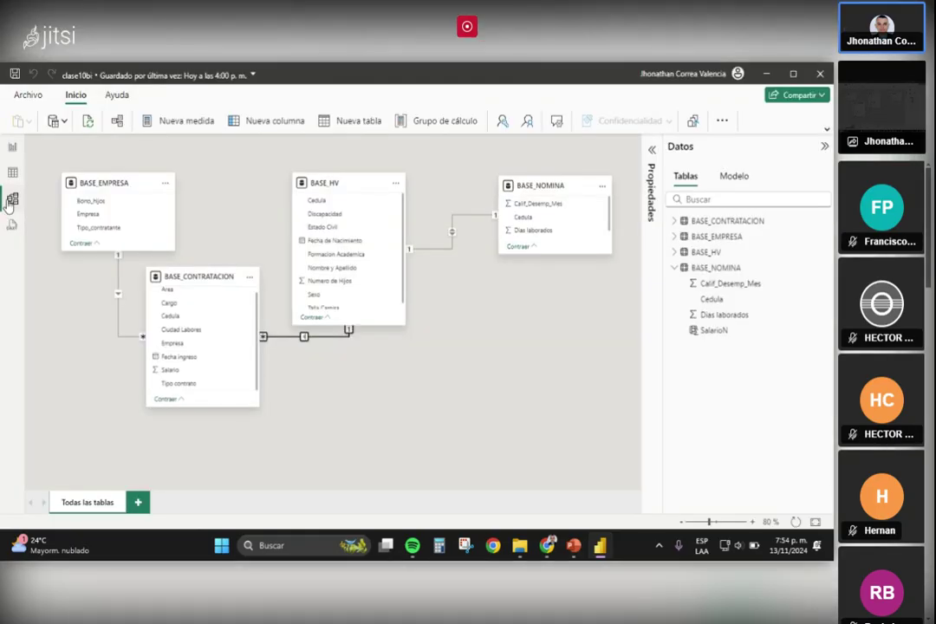
Change the cardinality of the BASE_CONTRATACION to BASE_HV relationship on Cedula to Uno a uno (1:1) and save it.
right_click(231, 330)
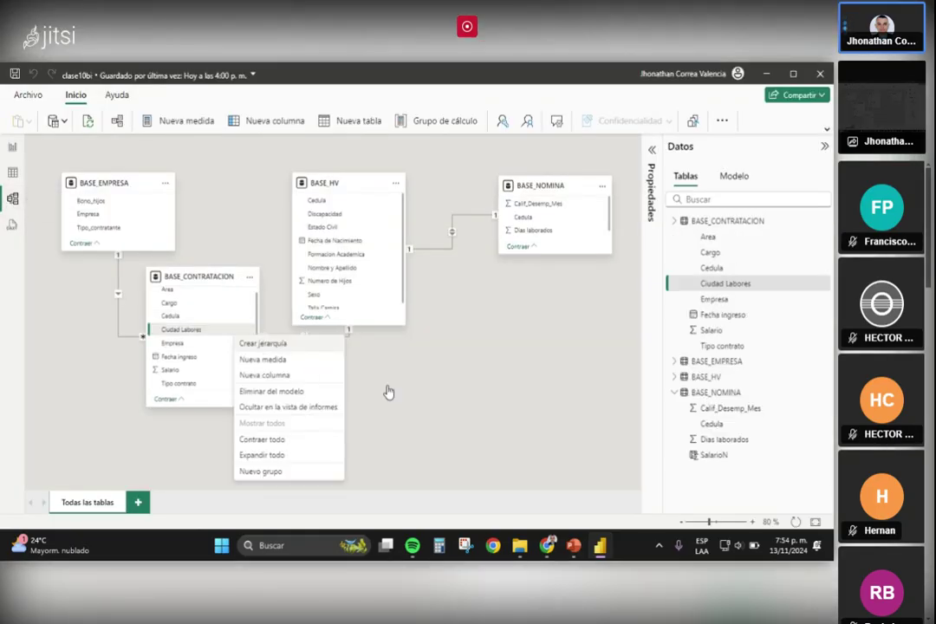
right_click(364, 353)
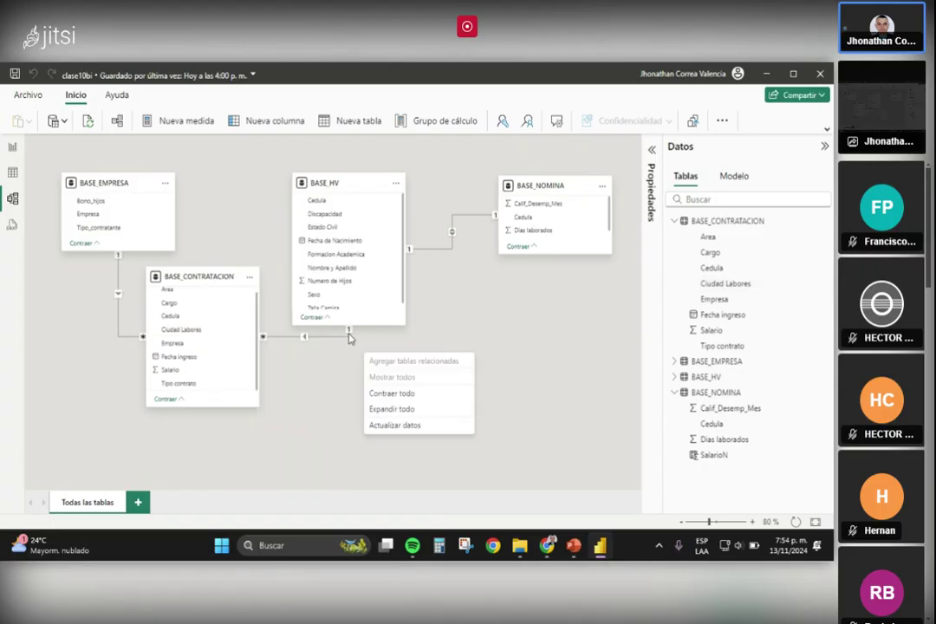
right_click(303, 338)
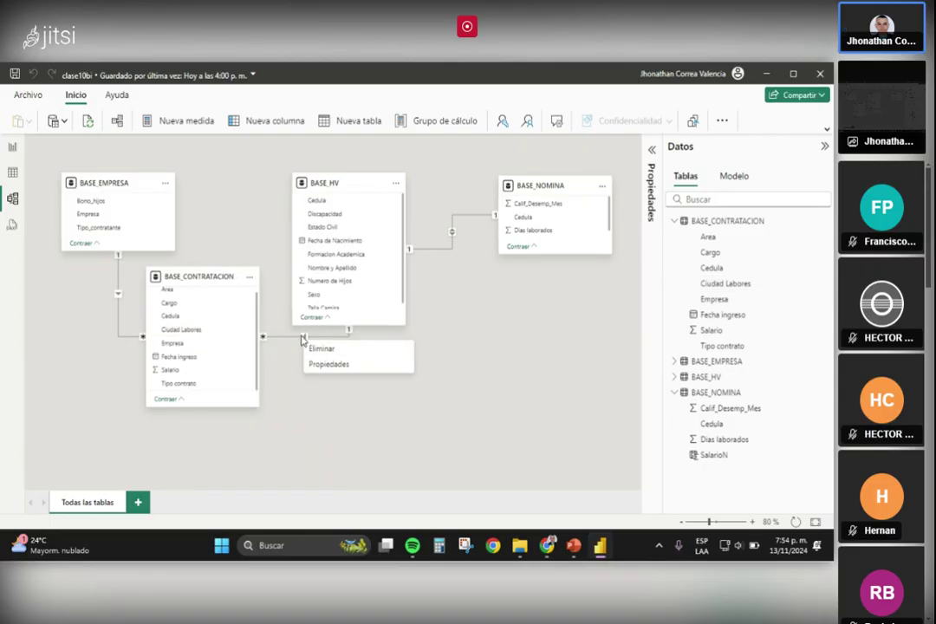
click(324, 428)
click(303, 338)
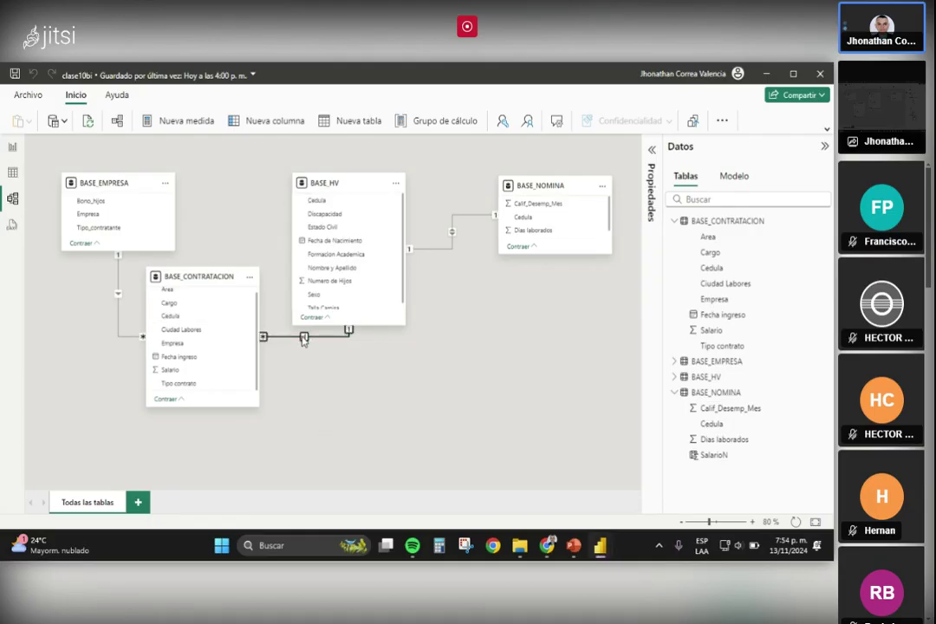
double_click(302, 338)
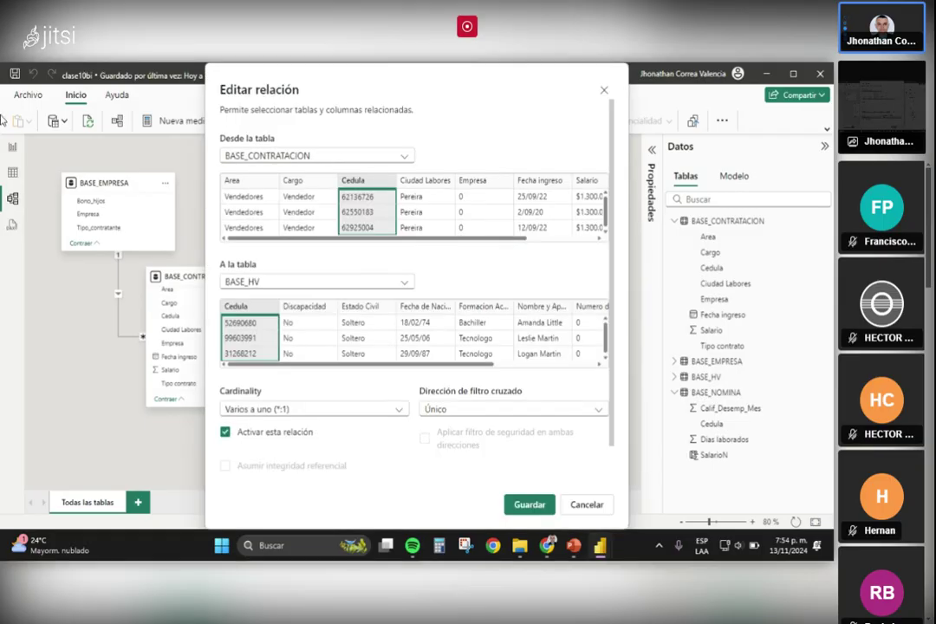
click(383, 415)
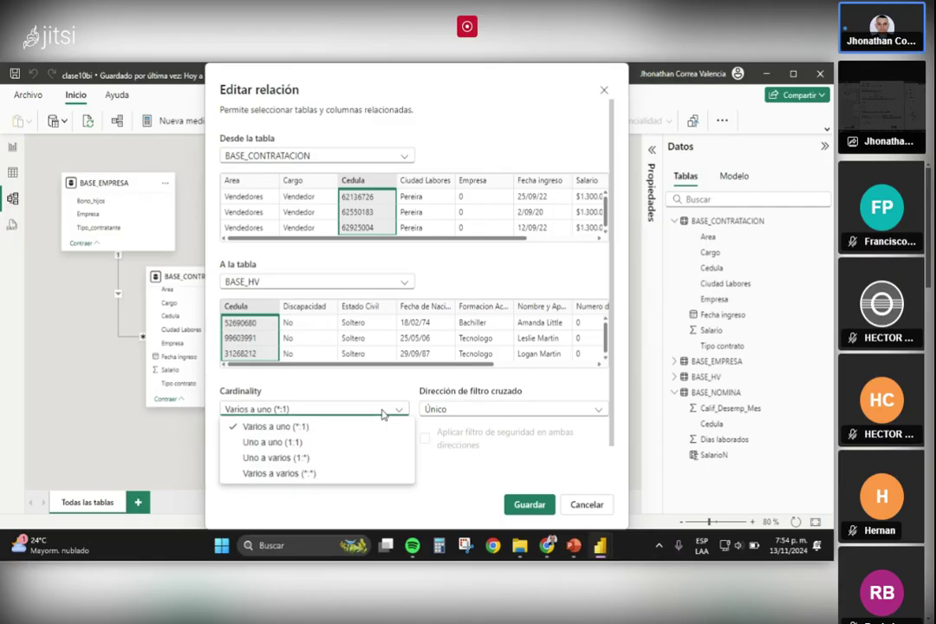
click(297, 443)
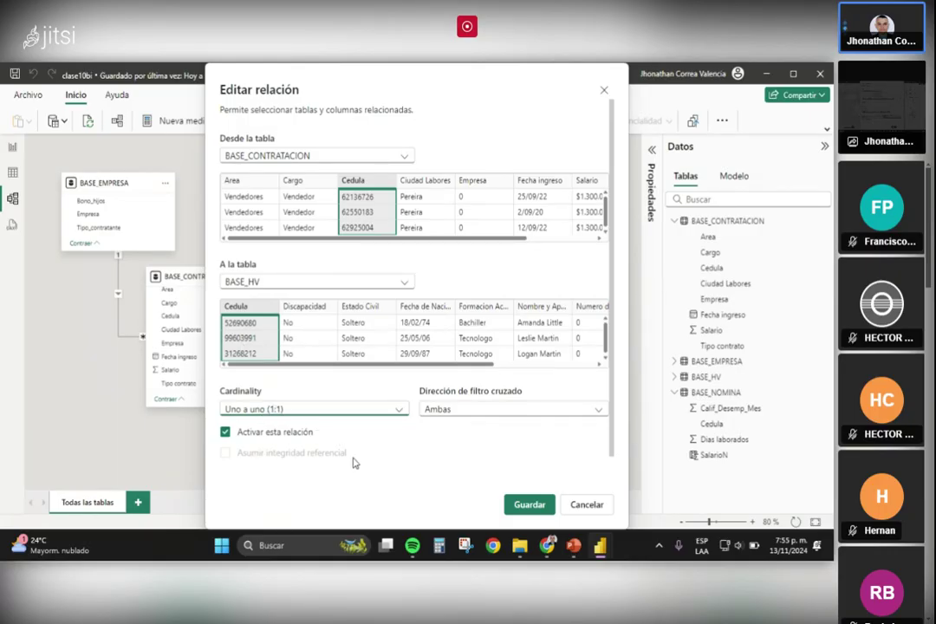
scroll(352, 463, down, 1)
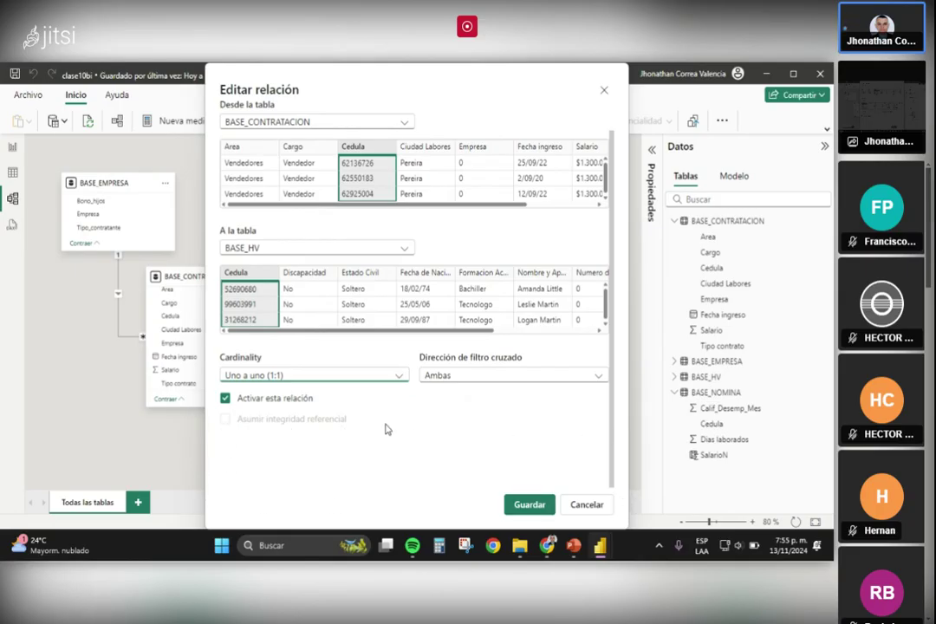
click(530, 505)
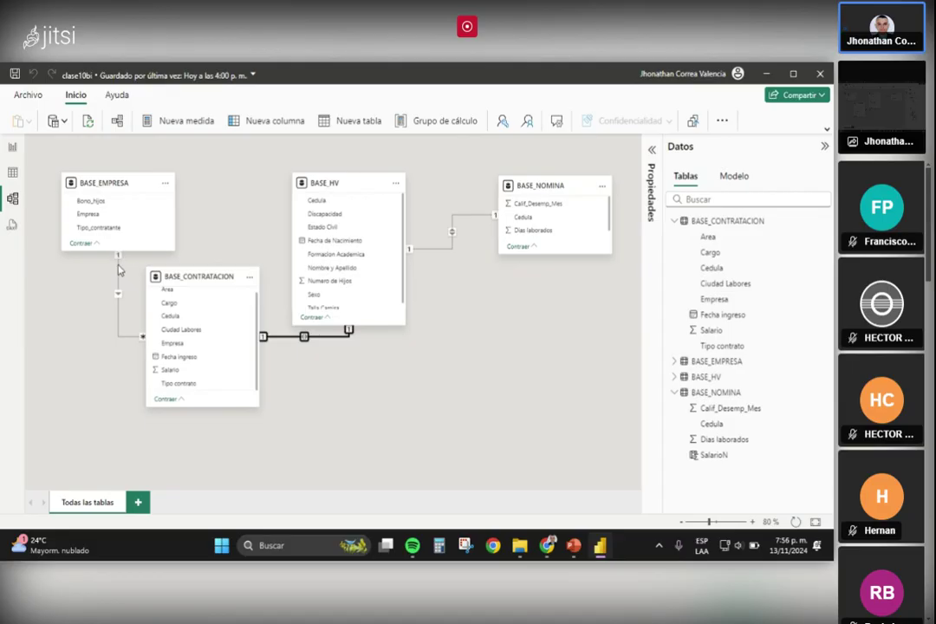
click(104, 217)
click(355, 347)
click(477, 443)
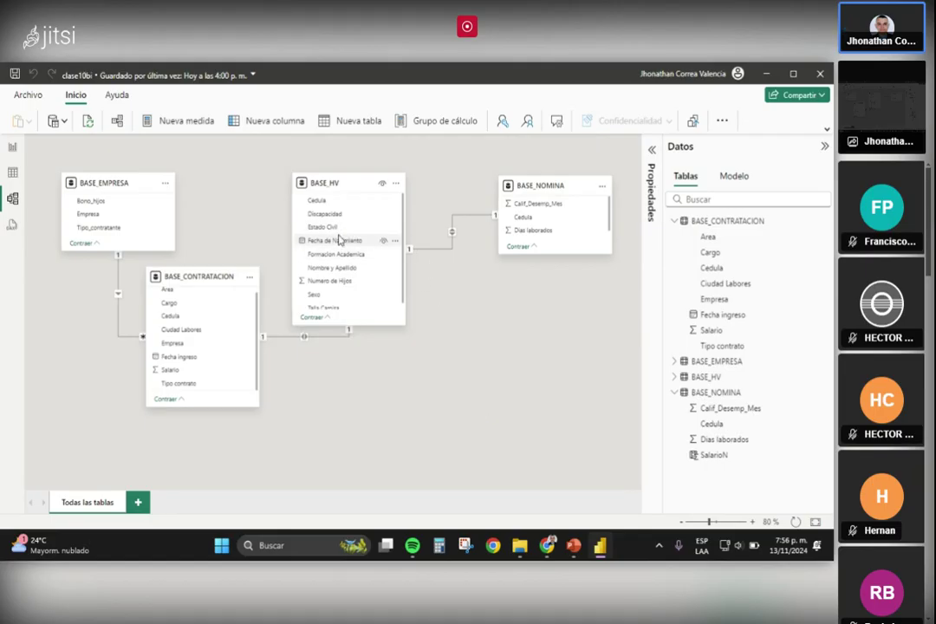
Review the BASE_NOMINA and BASE_CONTRATACION rows in the table view, collapsing the field lists and expanding only the BASE_CONTRATACION fields.
click(11, 174)
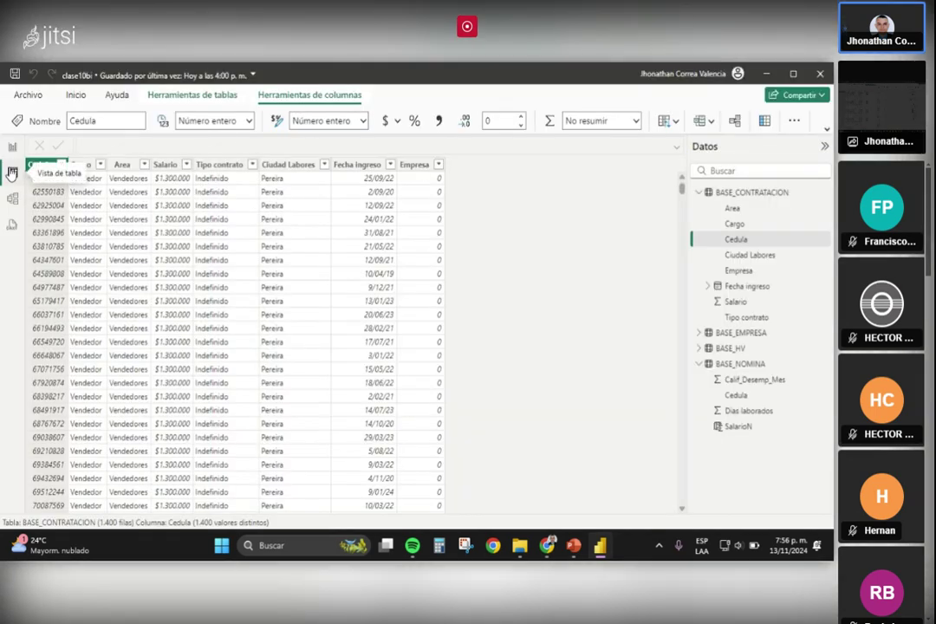
click(699, 193)
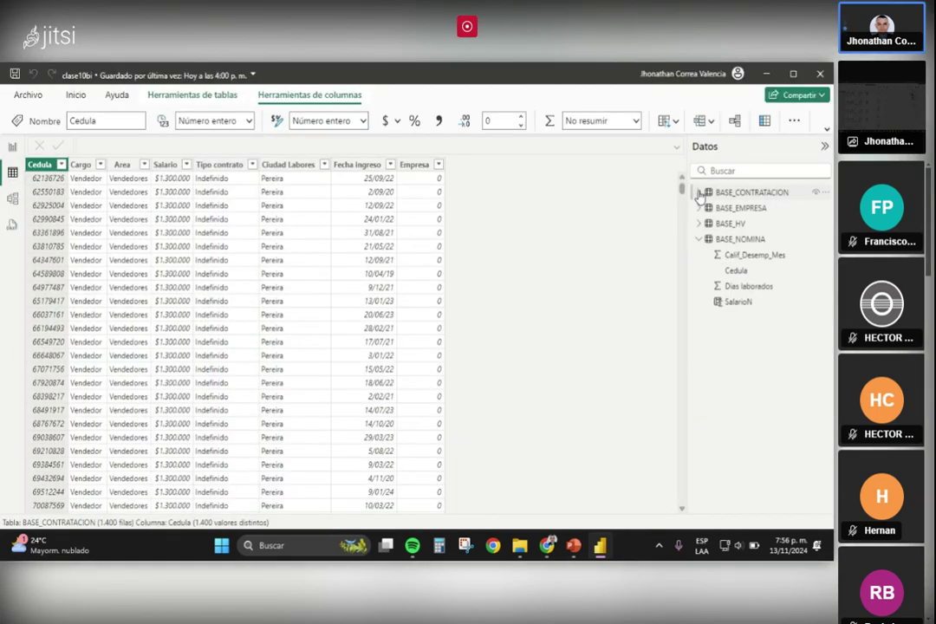
click(698, 239)
click(770, 240)
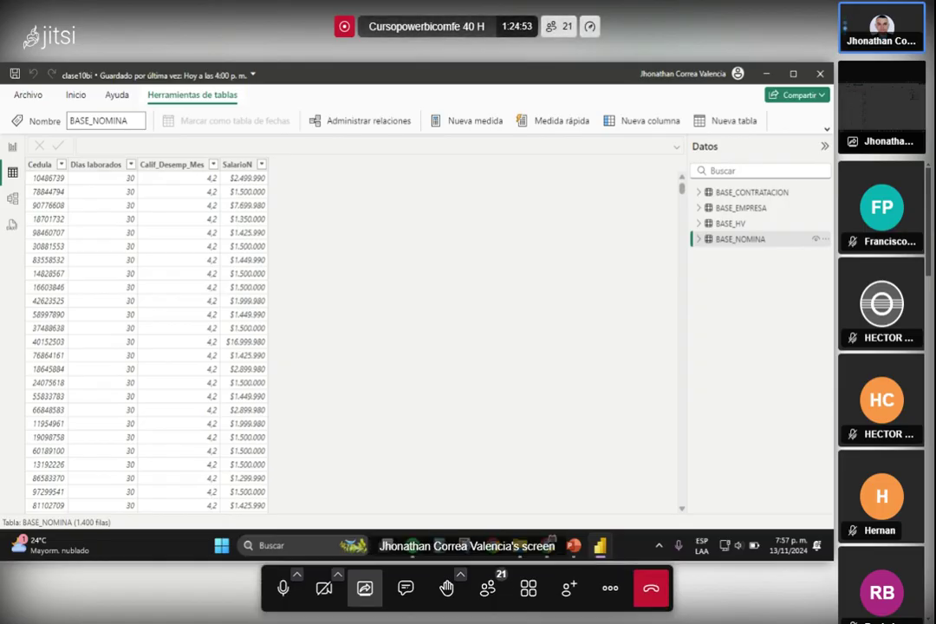
click(730, 193)
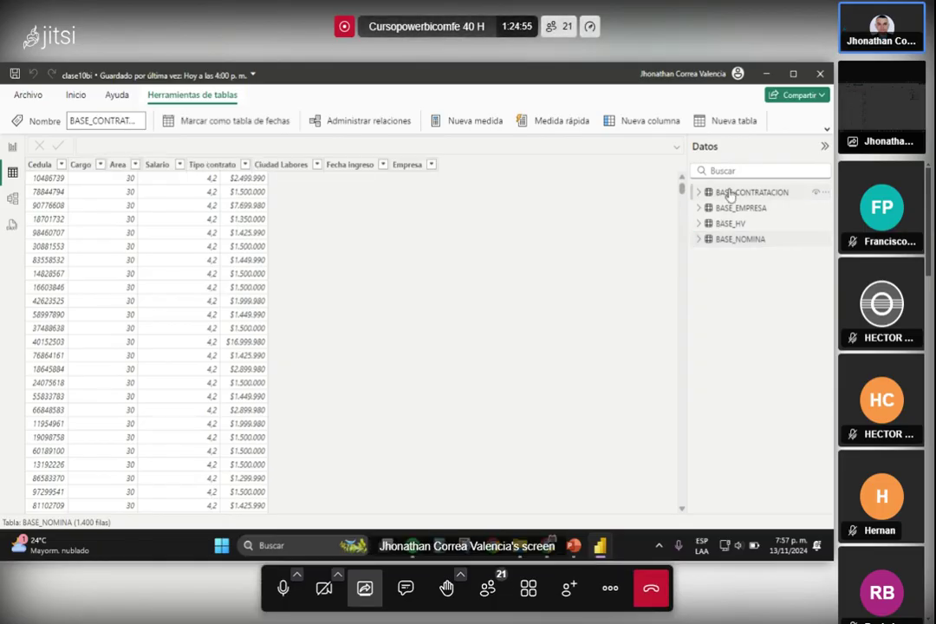
click(702, 193)
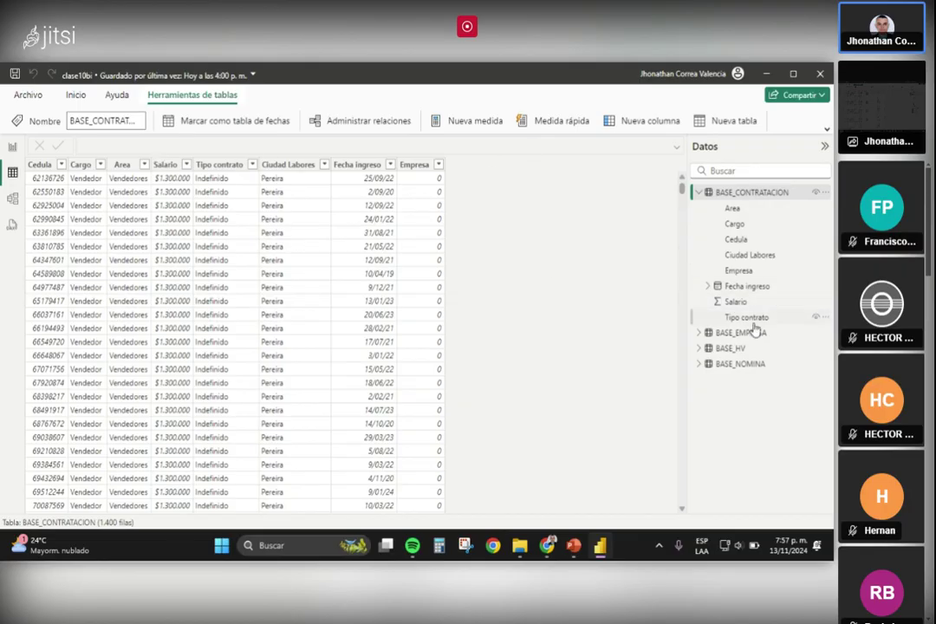
click(744, 364)
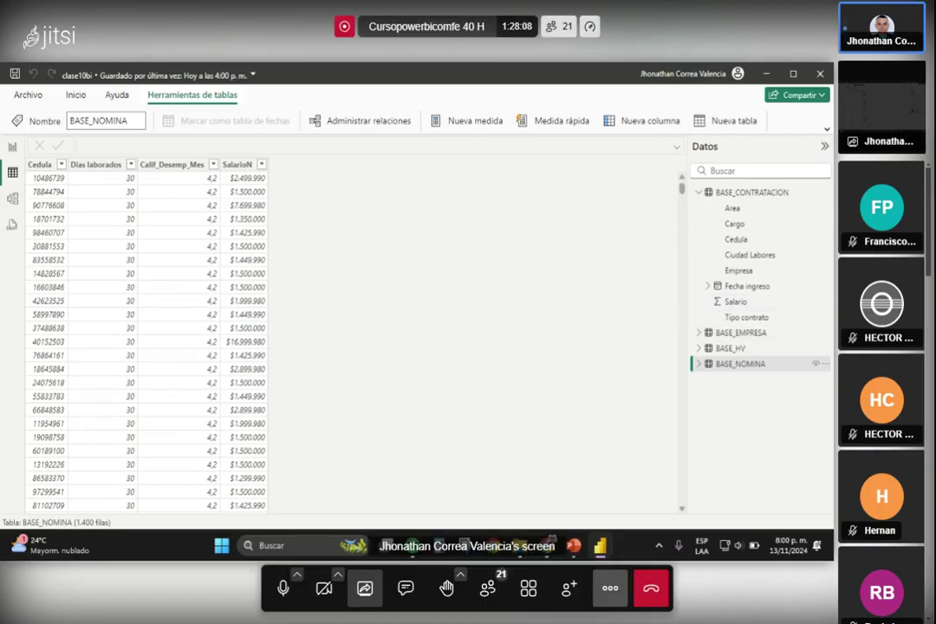
Switch to the Jitsi meeting and open its additional options.
click(610, 594)
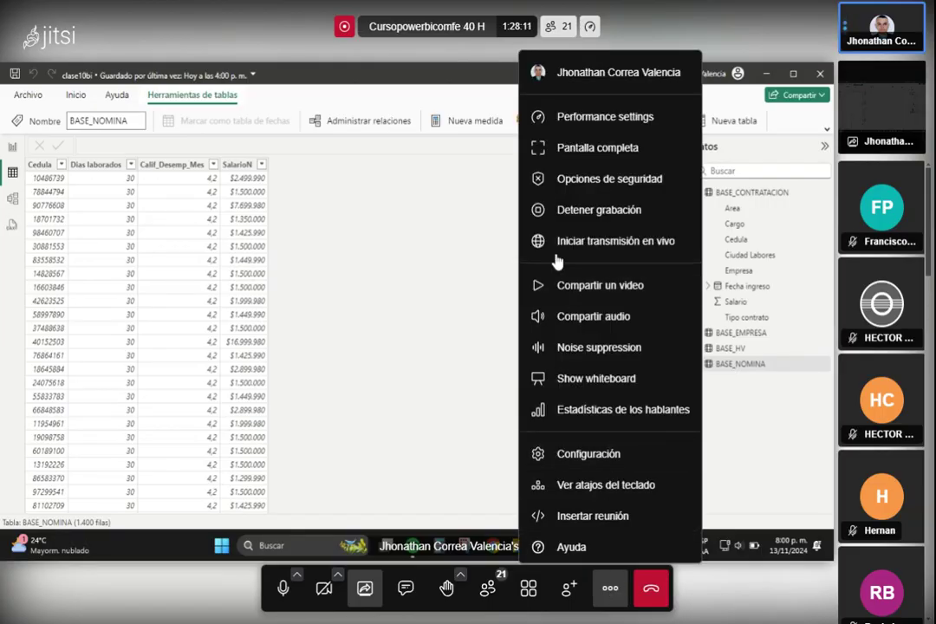